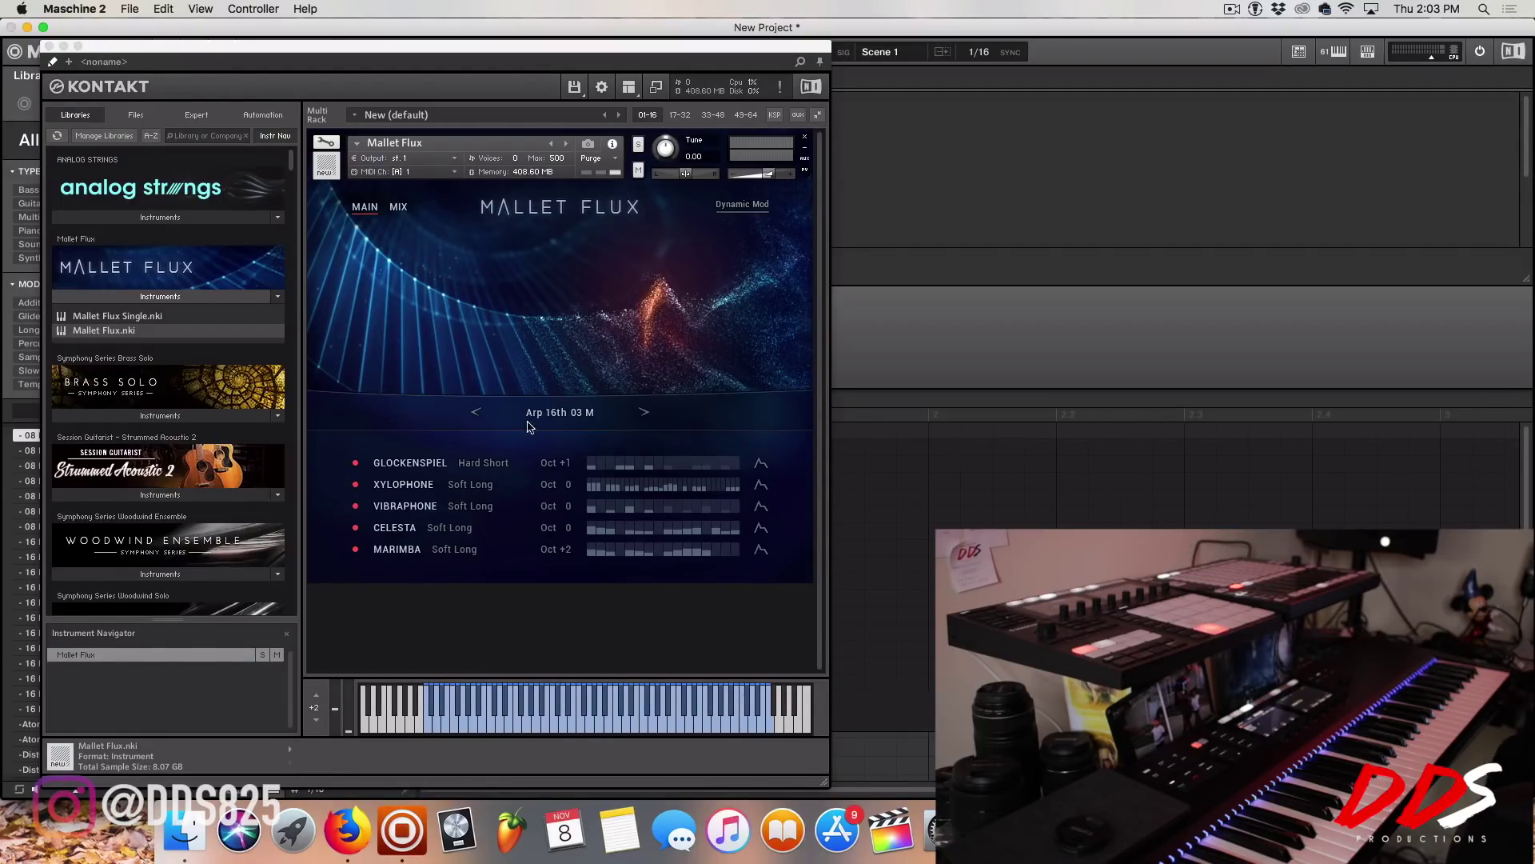
Step: Browse the list of Mallet Flux scenes, then close it without changing the scene
{"action": "left_click", "coordinate": [538, 418]}
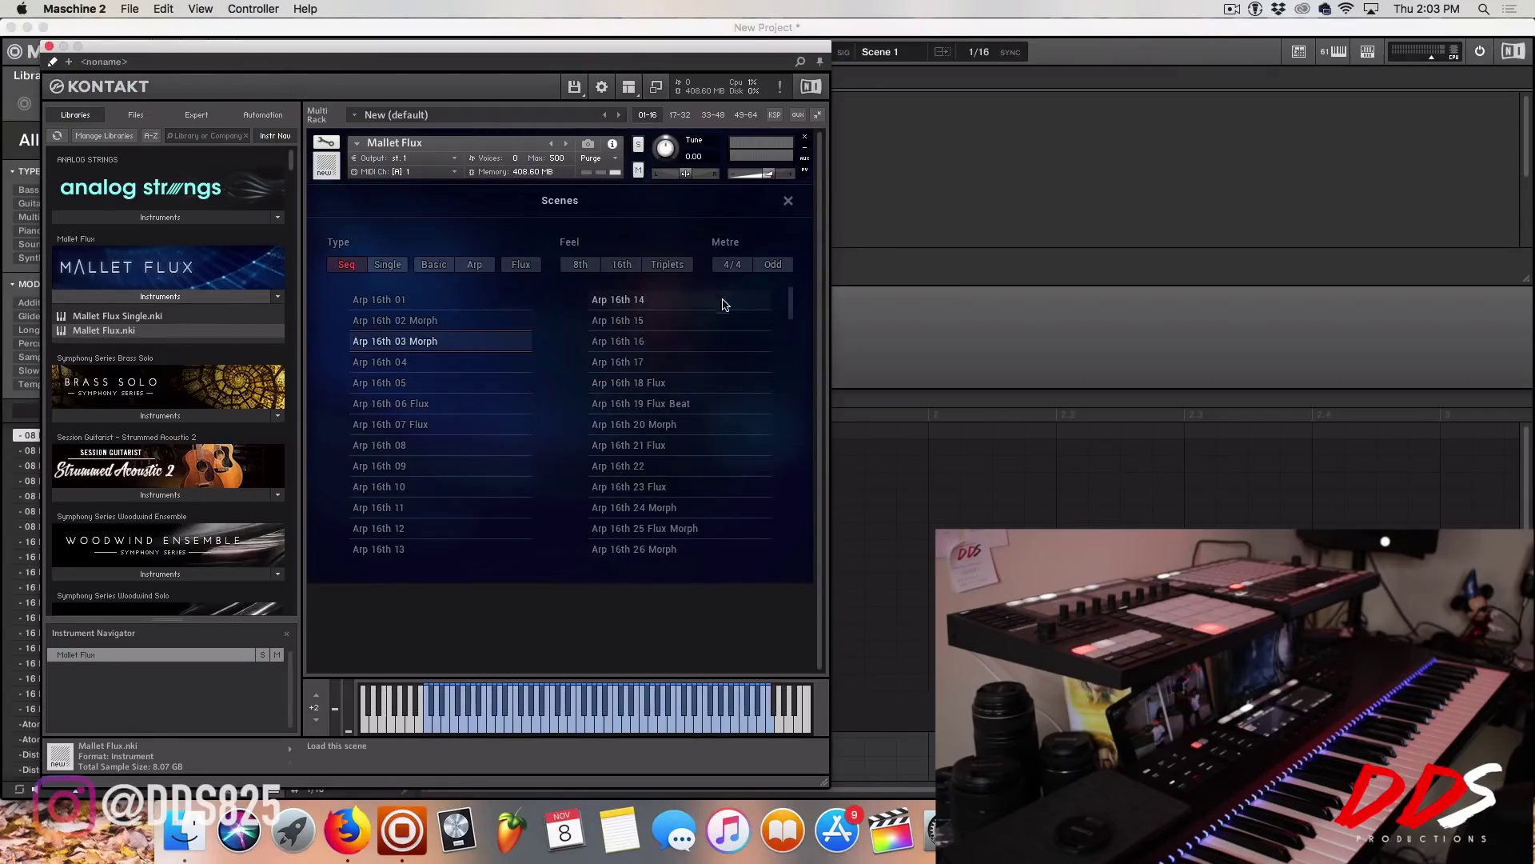
{"action": "left_click_drag", "start_coordinate": [790, 313], "coordinate": [643, 273]}
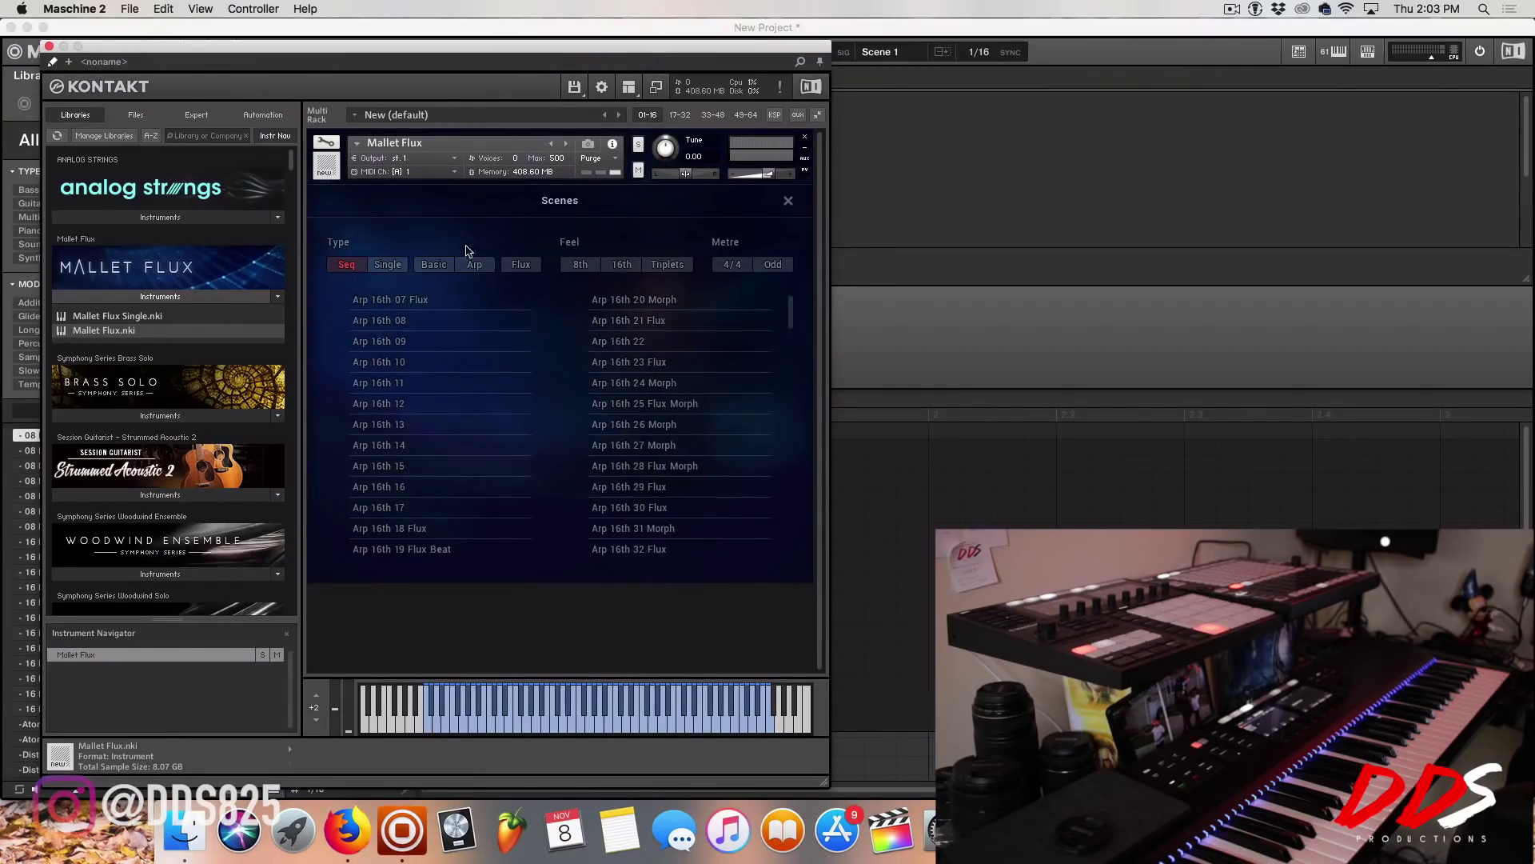
{"action": "left_click", "coordinate": [788, 201]}
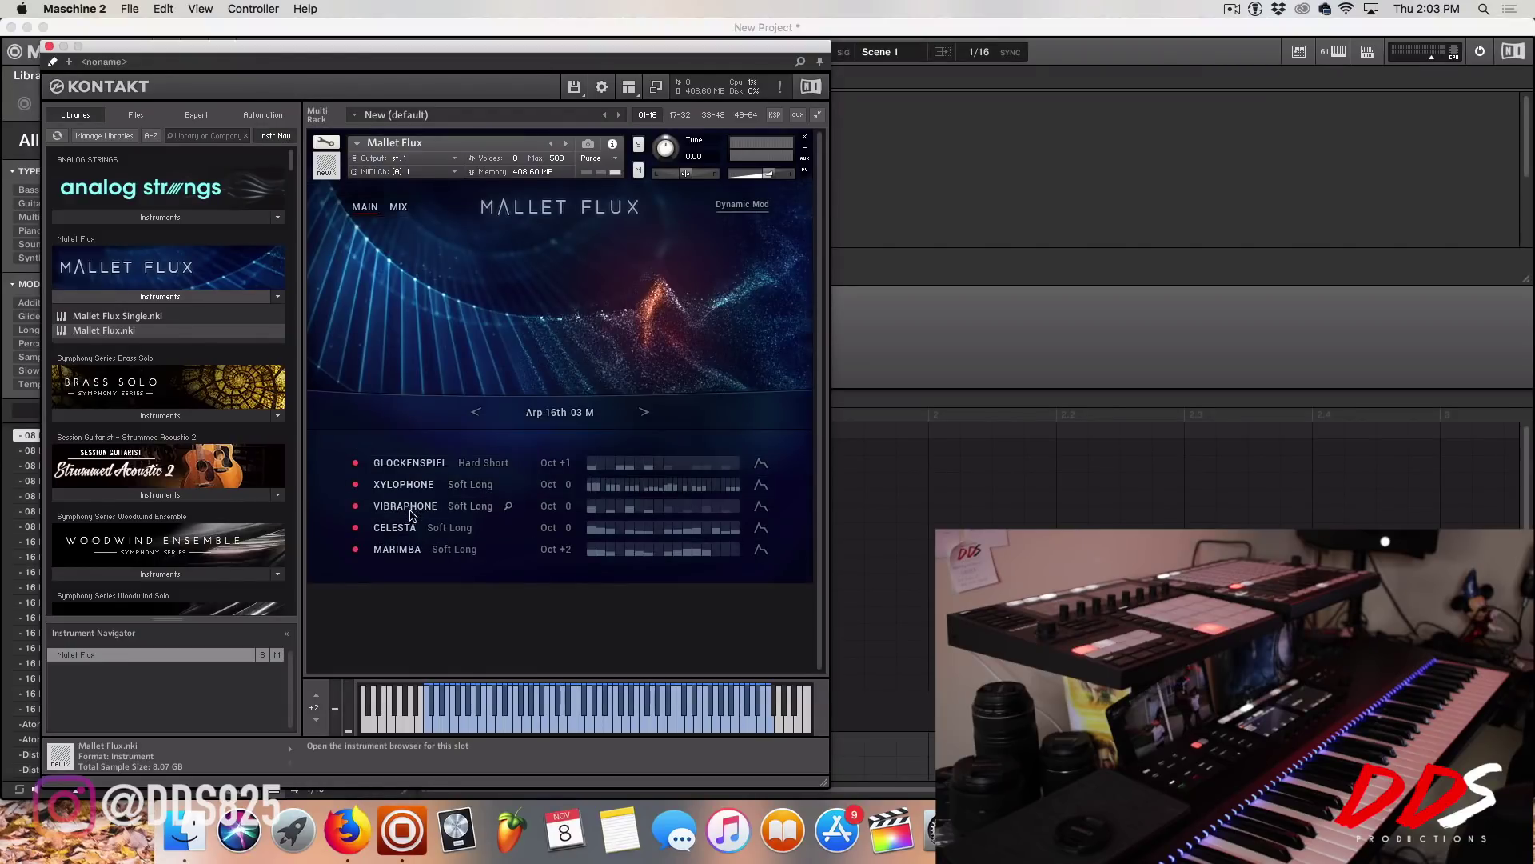
Step: Toggle the Glockenspiel, Xylophone and Vibraphone slots off and on again to compare the layers
{"action": "left_click", "coordinate": [355, 463]}
{"action": "left_click", "coordinate": [355, 484]}
{"action": "left_click", "coordinate": [355, 506]}
{"action": "left_click", "coordinate": [355, 484]}
{"action": "left_click", "coordinate": [355, 506]}
{"action": "left_click", "coordinate": [355, 463]}
Step: Show the Glockenspiel slot's sound choices, switch to the Arp 16th 04 scene and close the instrument window
{"action": "left_click", "coordinate": [524, 463]}
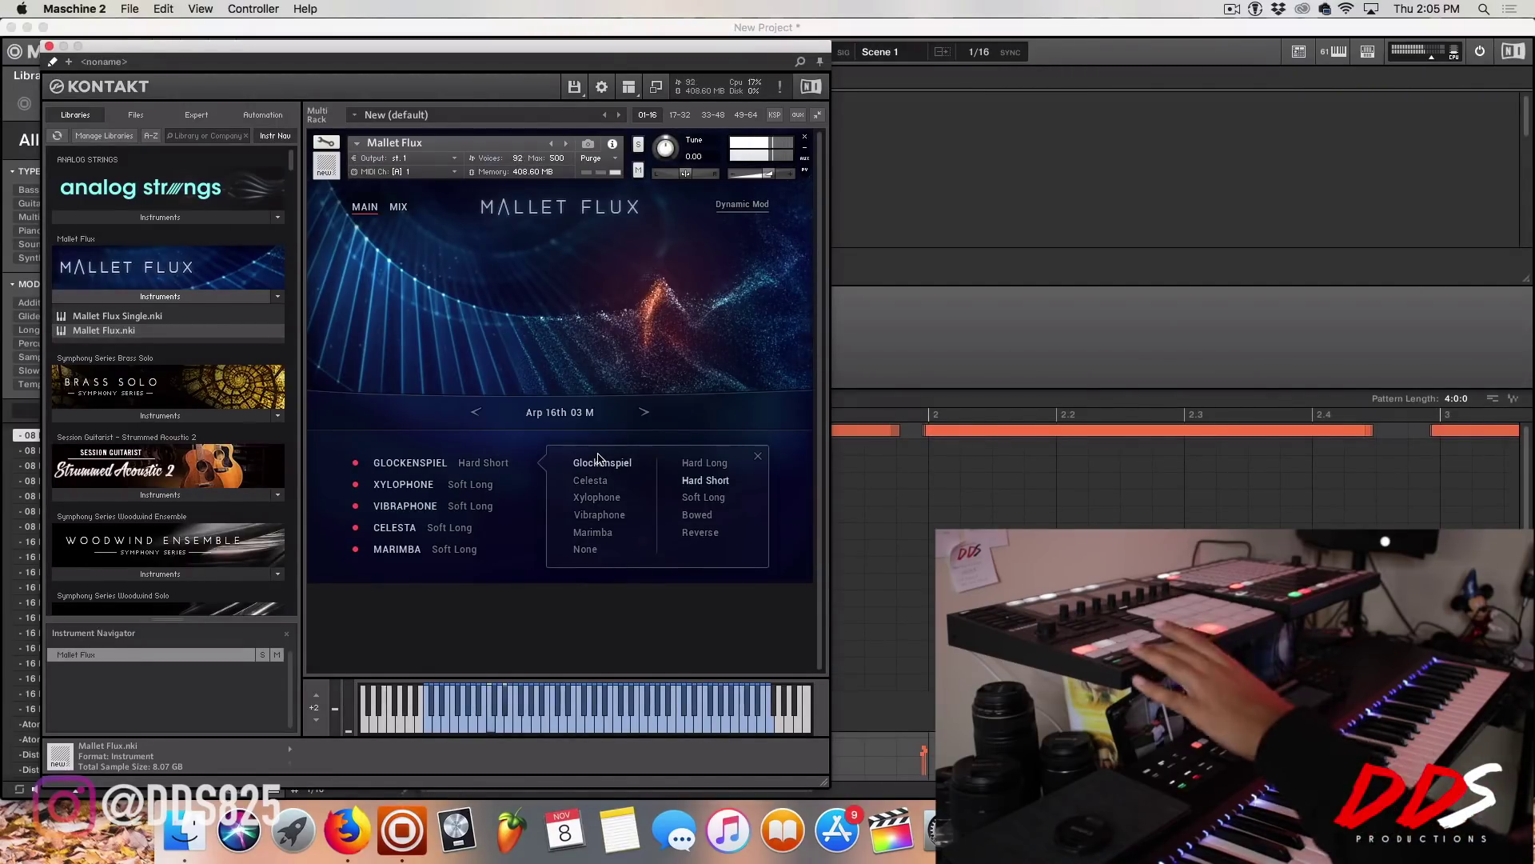
{"action": "left_click", "coordinate": [645, 413]}
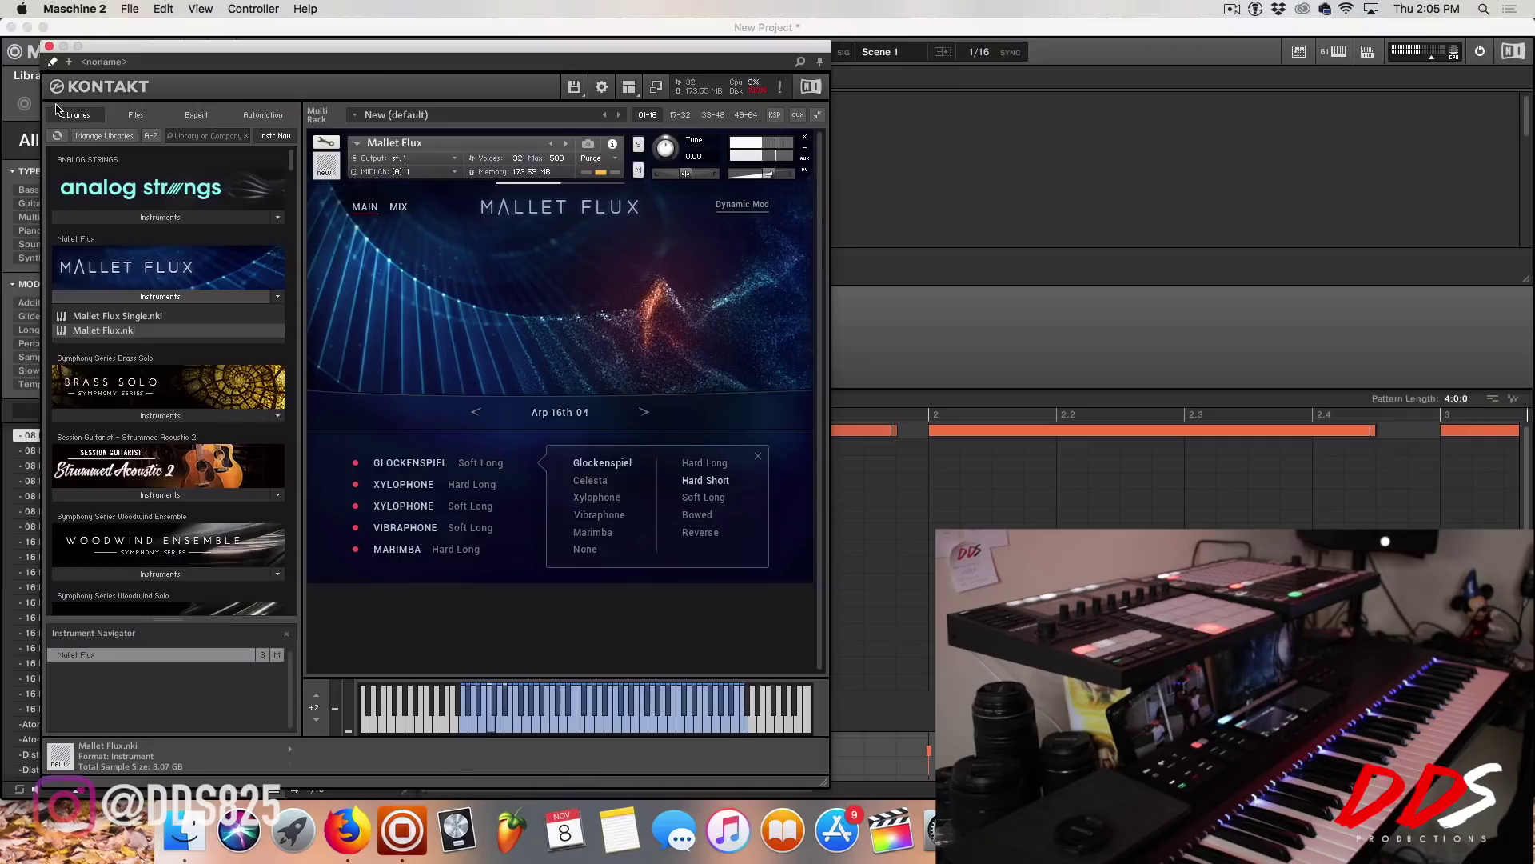
{"action": "left_click", "coordinate": [48, 46]}
Step: Load the user kit DDS Midnight Ex into Group B1
{"action": "left_click", "coordinate": [379, 256]}
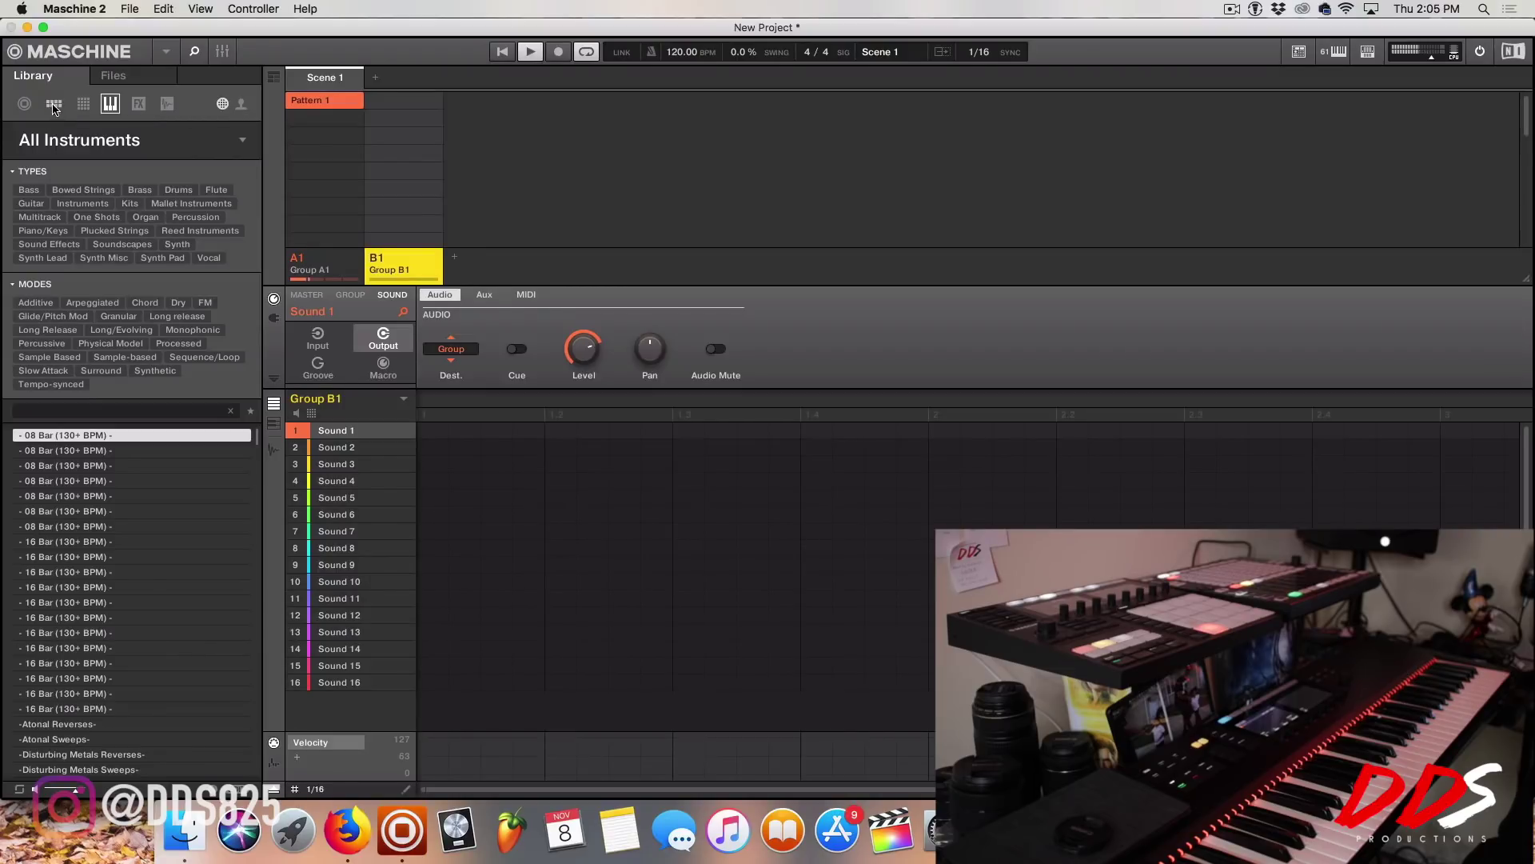
{"action": "left_click", "coordinate": [53, 107]}
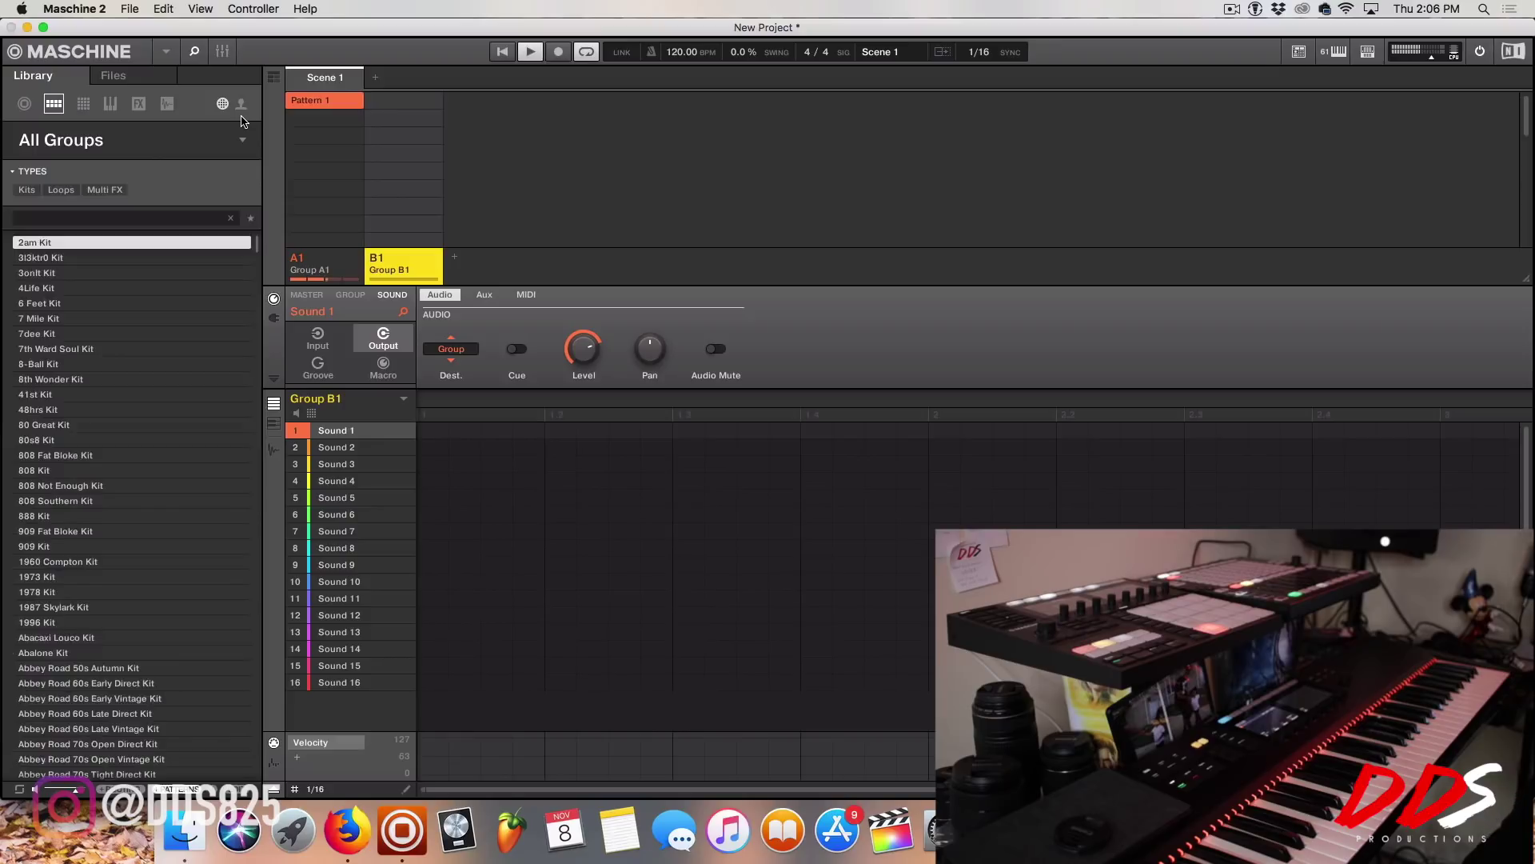
{"action": "left_click", "coordinate": [241, 103]}
{"action": "scroll", "coordinate": [128, 559], "scroll_direction": "down", "scroll_amount": 15}
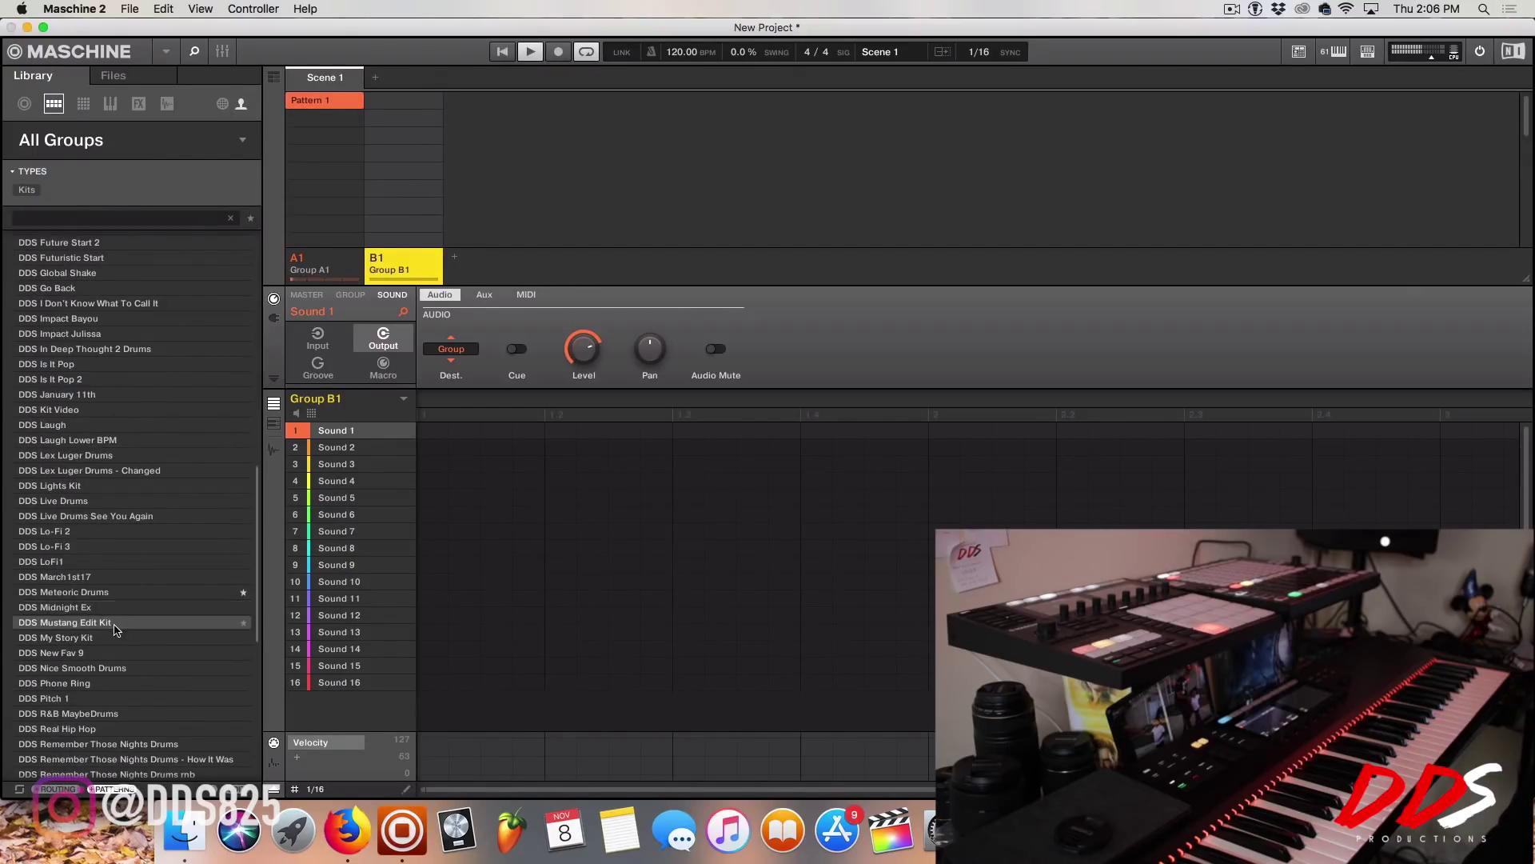
{"action": "mouse_move", "coordinate": [100, 609]}
{"action": "left_mouse_down"}
{"action": "mouse_move", "coordinate": [392, 436]}
{"action": "mouse_move", "coordinate": [317, 408]}
{"action": "mouse_move", "coordinate": [80, 608]}
{"action": "left_mouse_up"}
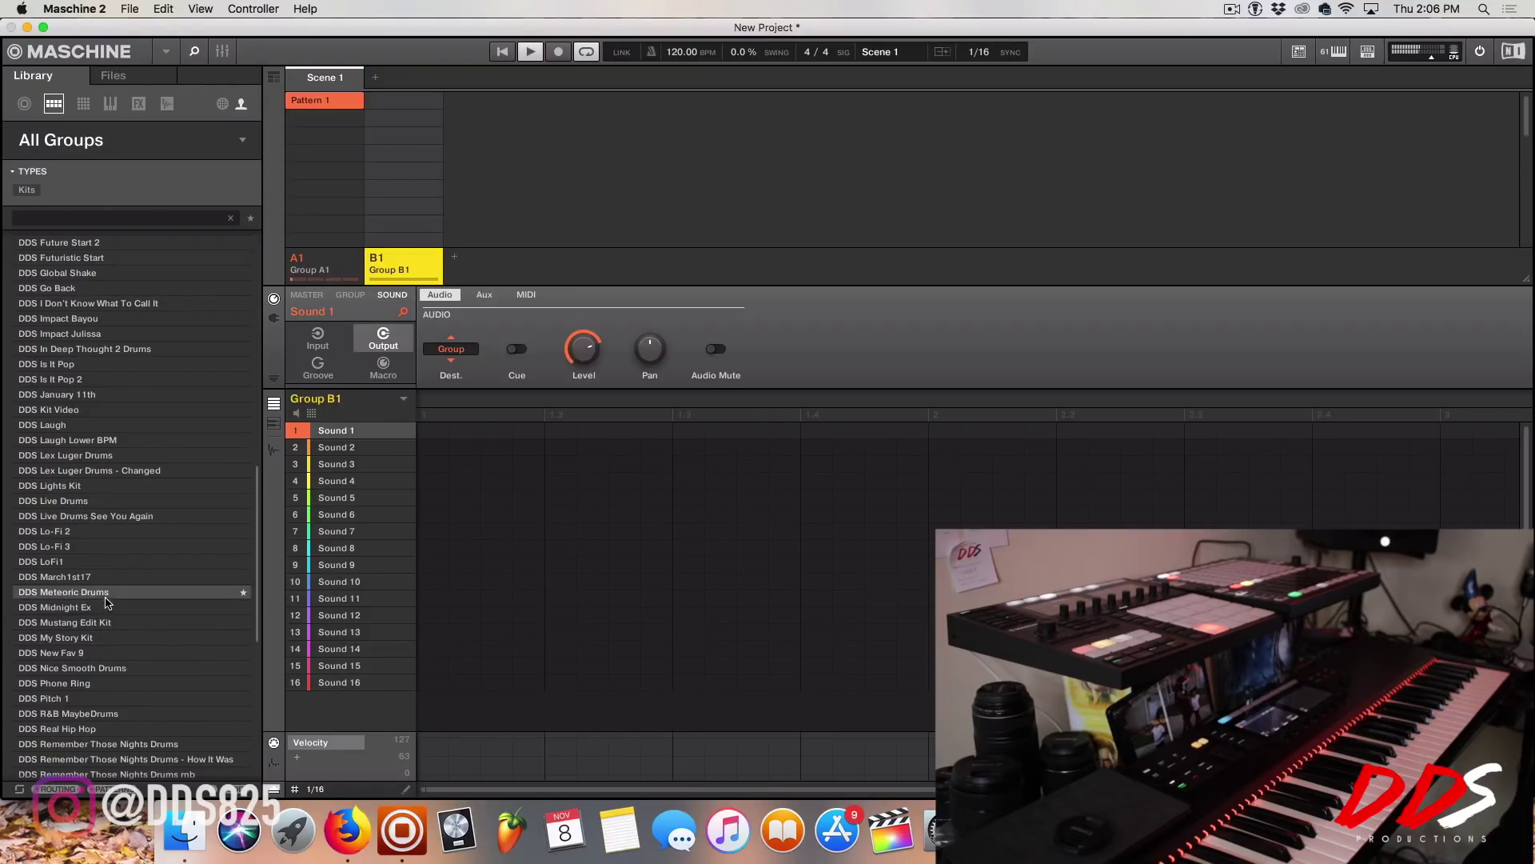
{"action": "left_click_drag", "start_coordinate": [114, 607], "coordinate": [429, 260]}
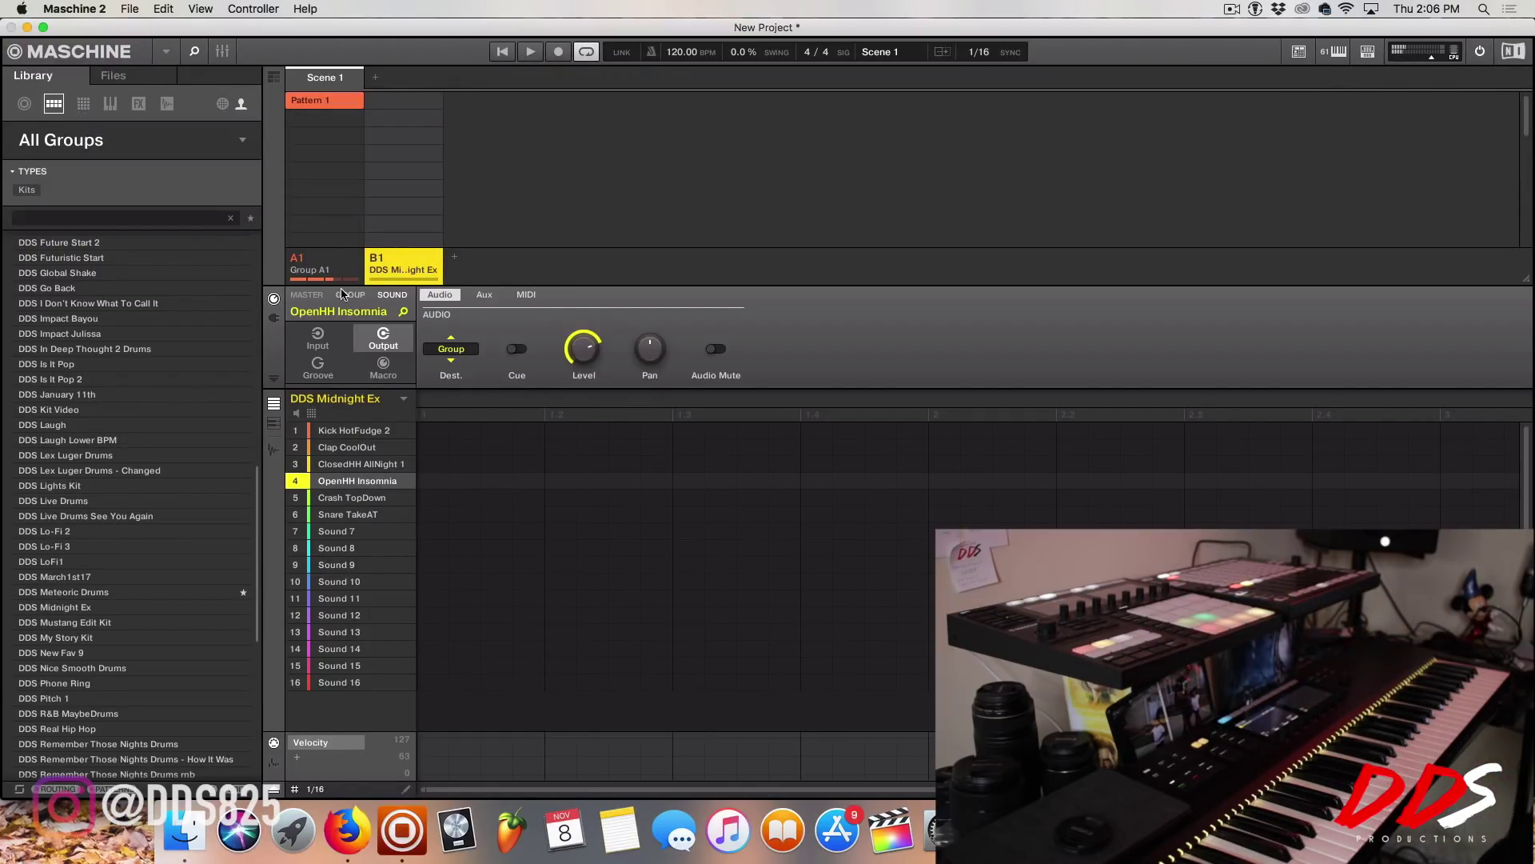
Step: Review the Mallet Flux instrument on Group A1's Kontakt sound and close its window
{"action": "left_click", "coordinate": [354, 268]}
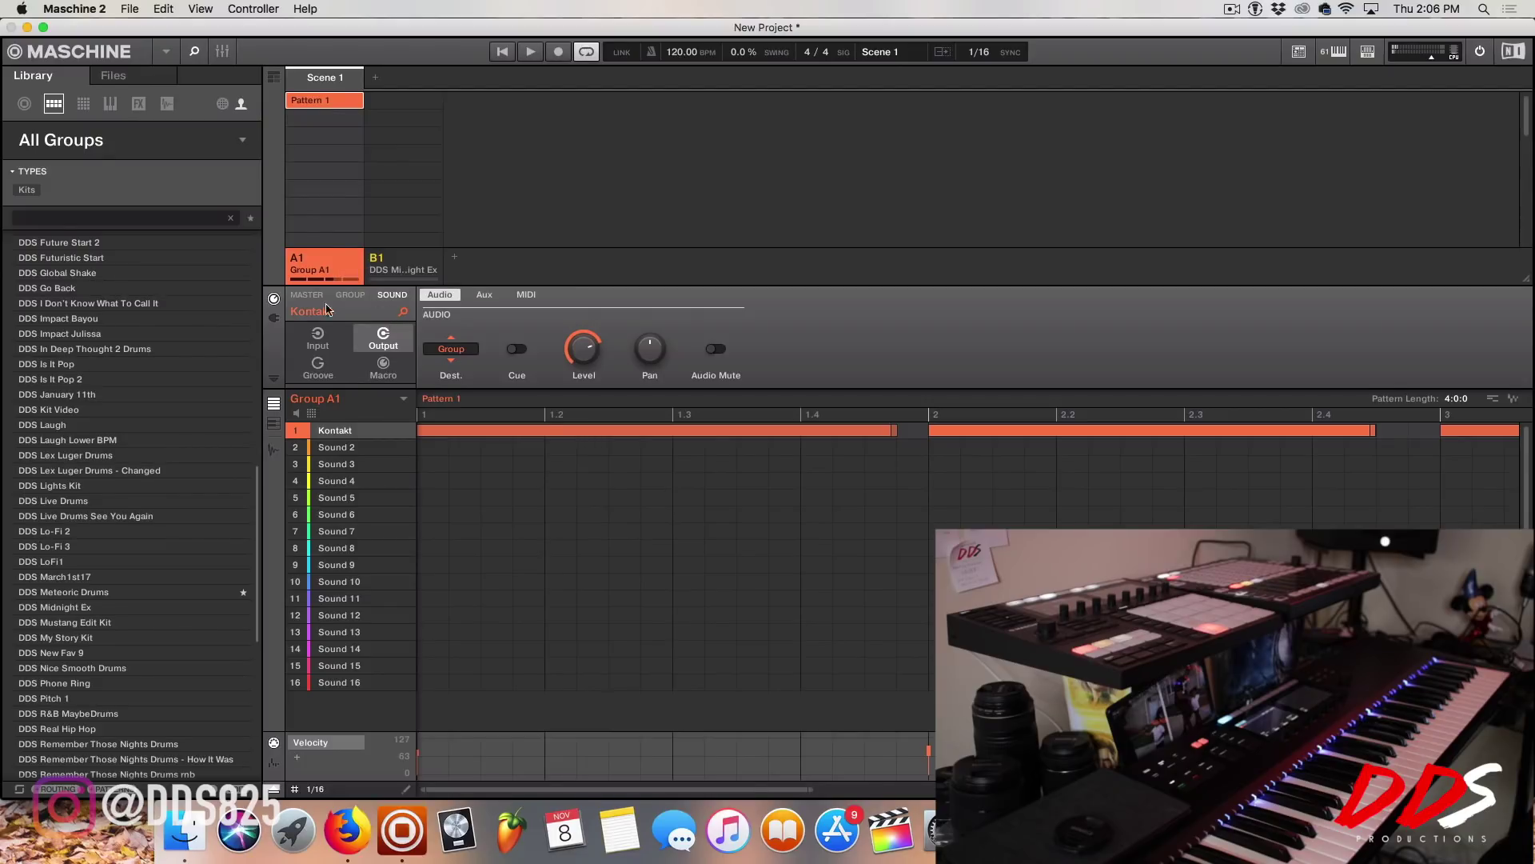
{"action": "left_click", "coordinate": [274, 317]}
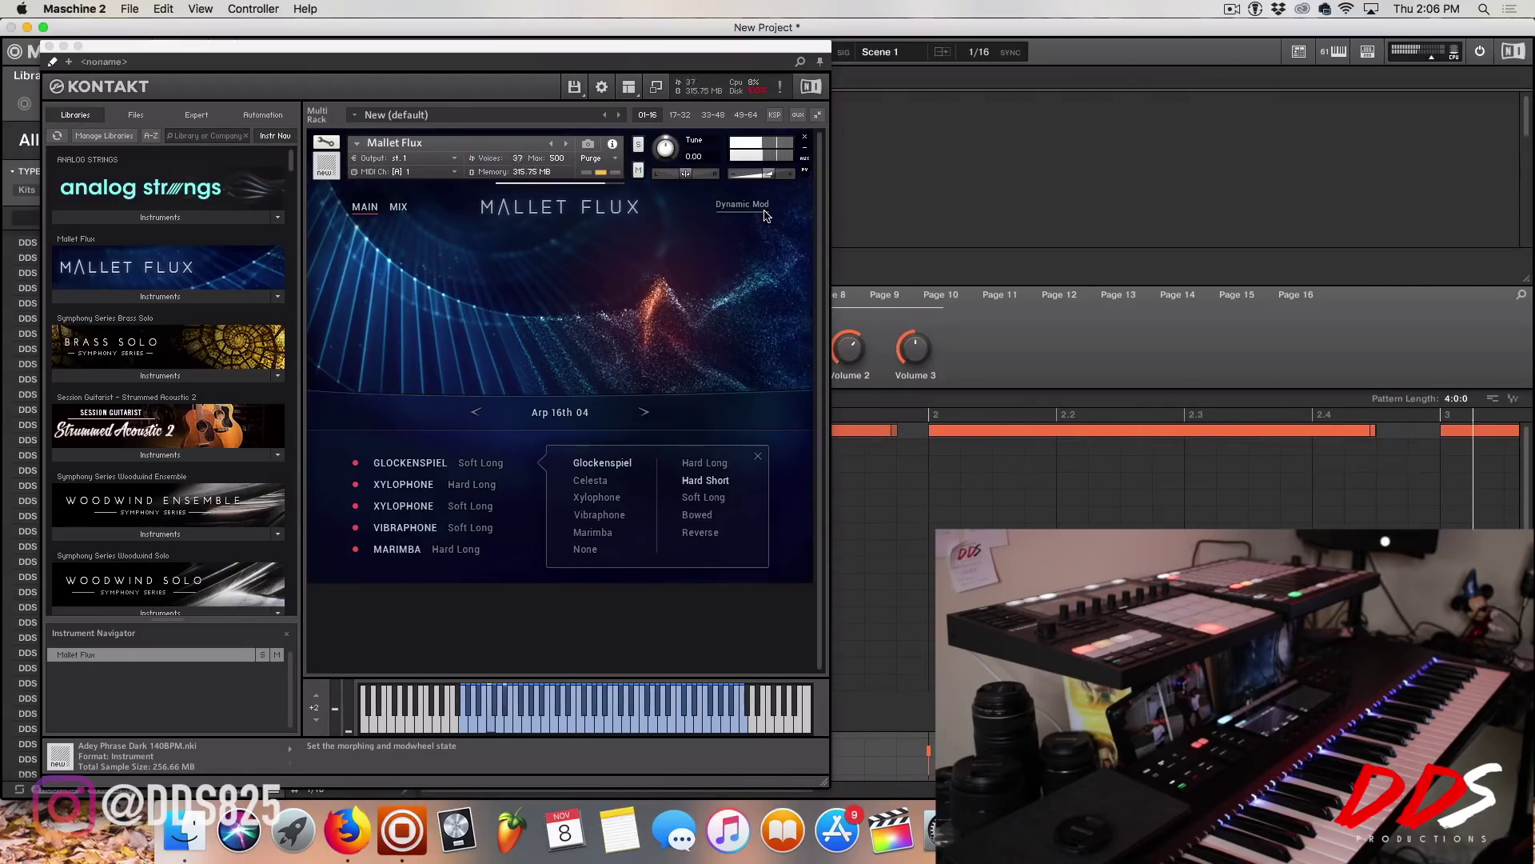
{"action": "left_click", "coordinate": [48, 46]}
Step: With Group B1 selected, show the favourite factory samples in the library and find the snares
{"action": "left_click", "coordinate": [425, 251]}
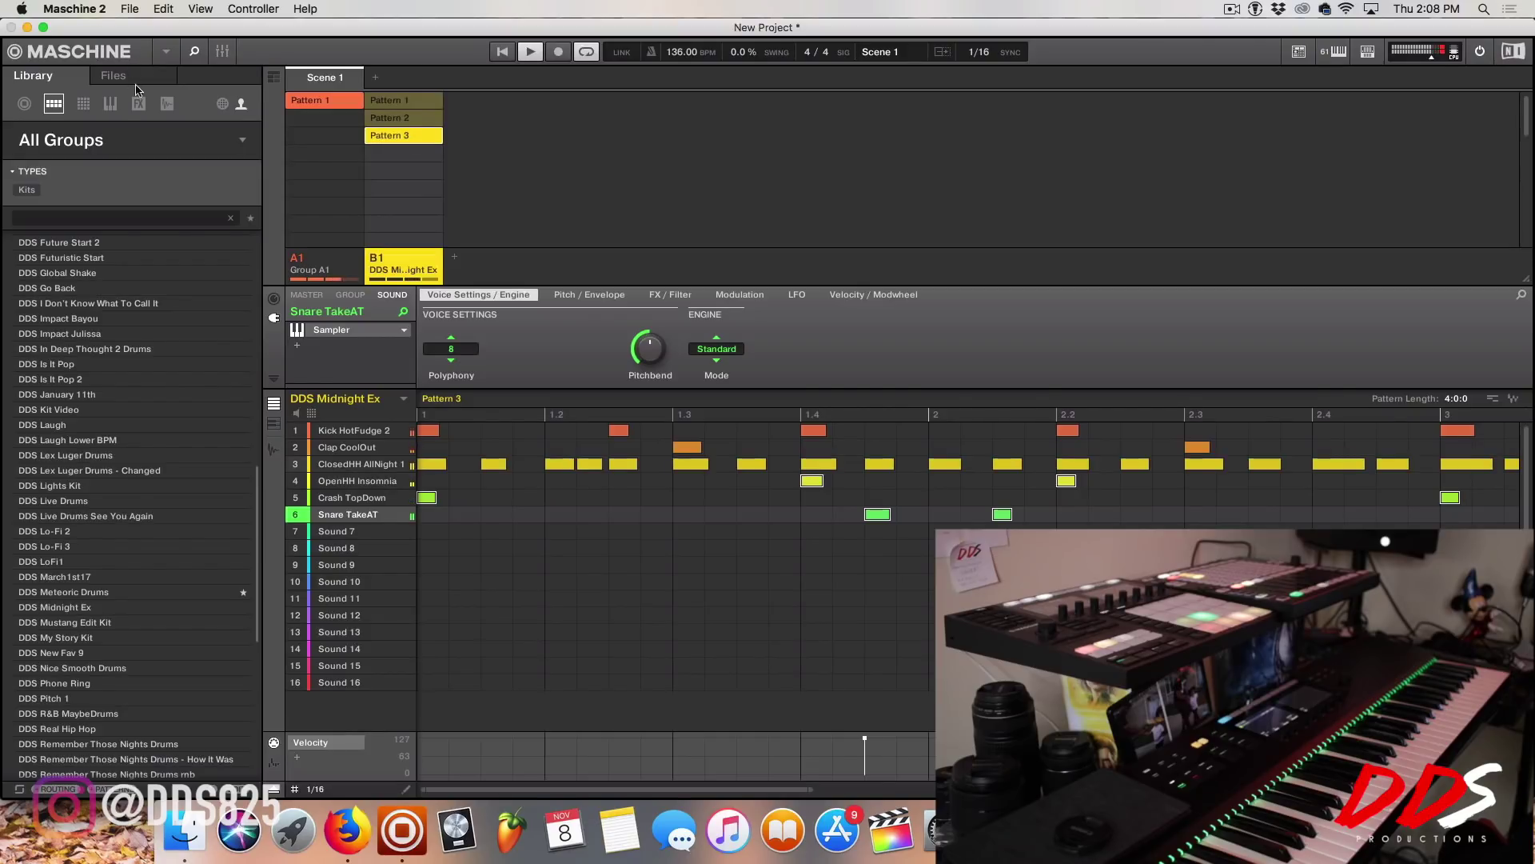
{"action": "left_click", "coordinate": [166, 104]}
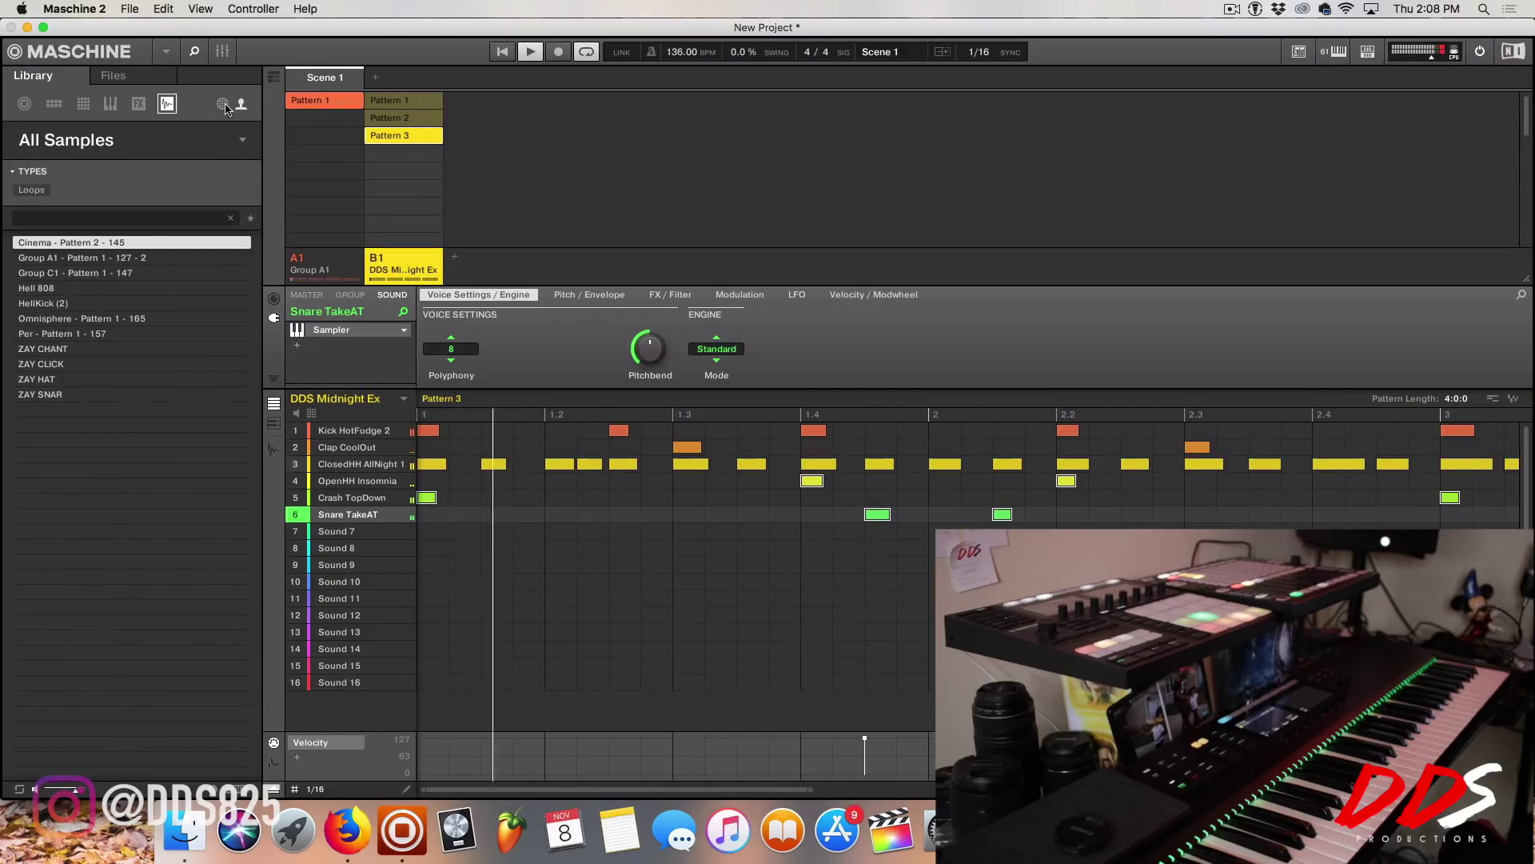
{"action": "left_click", "coordinate": [231, 218]}
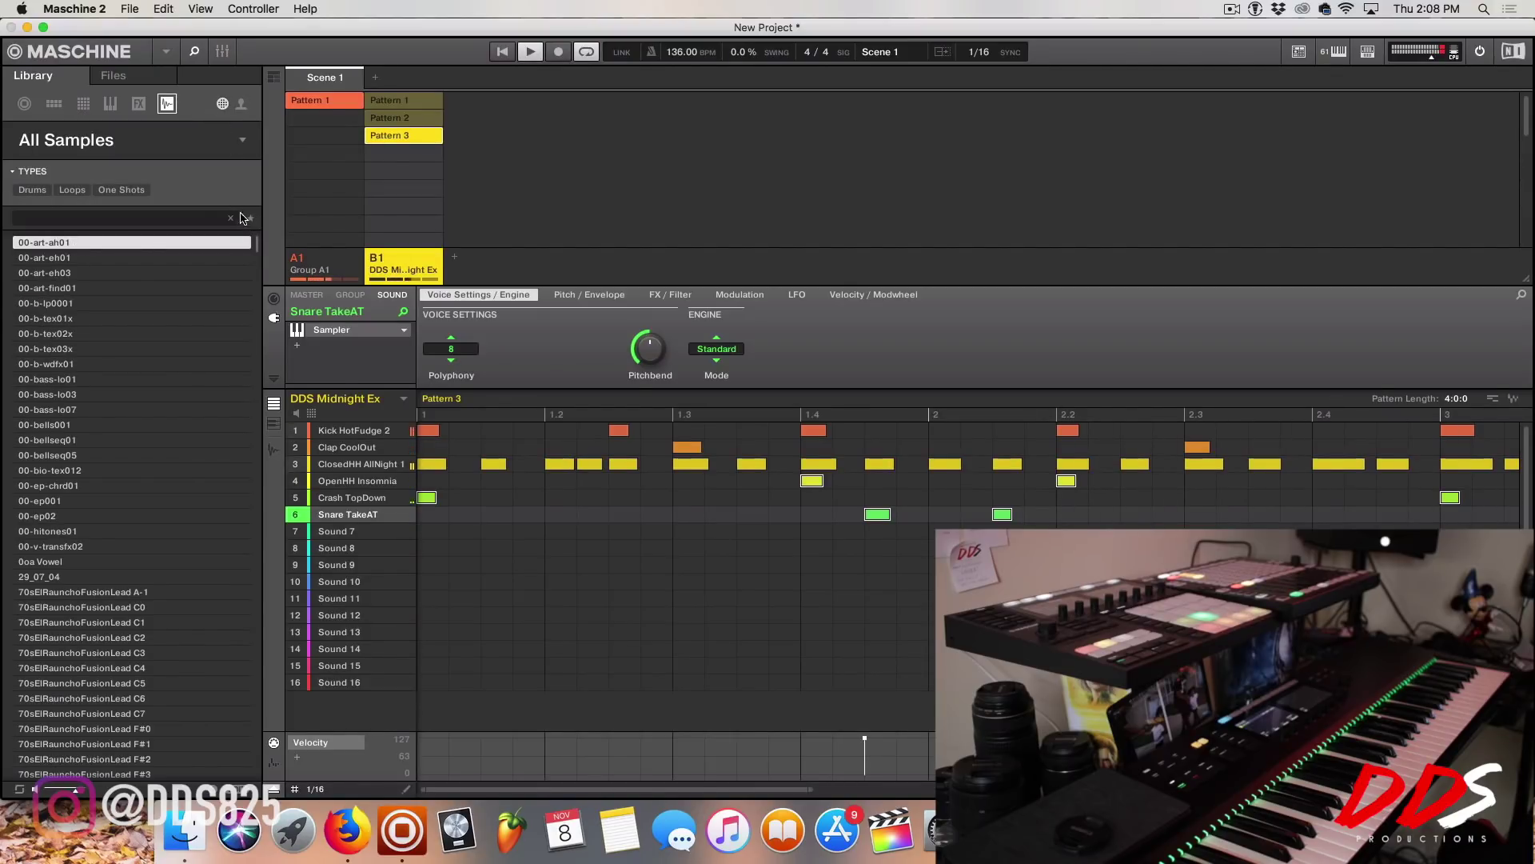
{"action": "scroll", "coordinate": [115, 479], "scroll_direction": "down", "scroll_amount": 20}
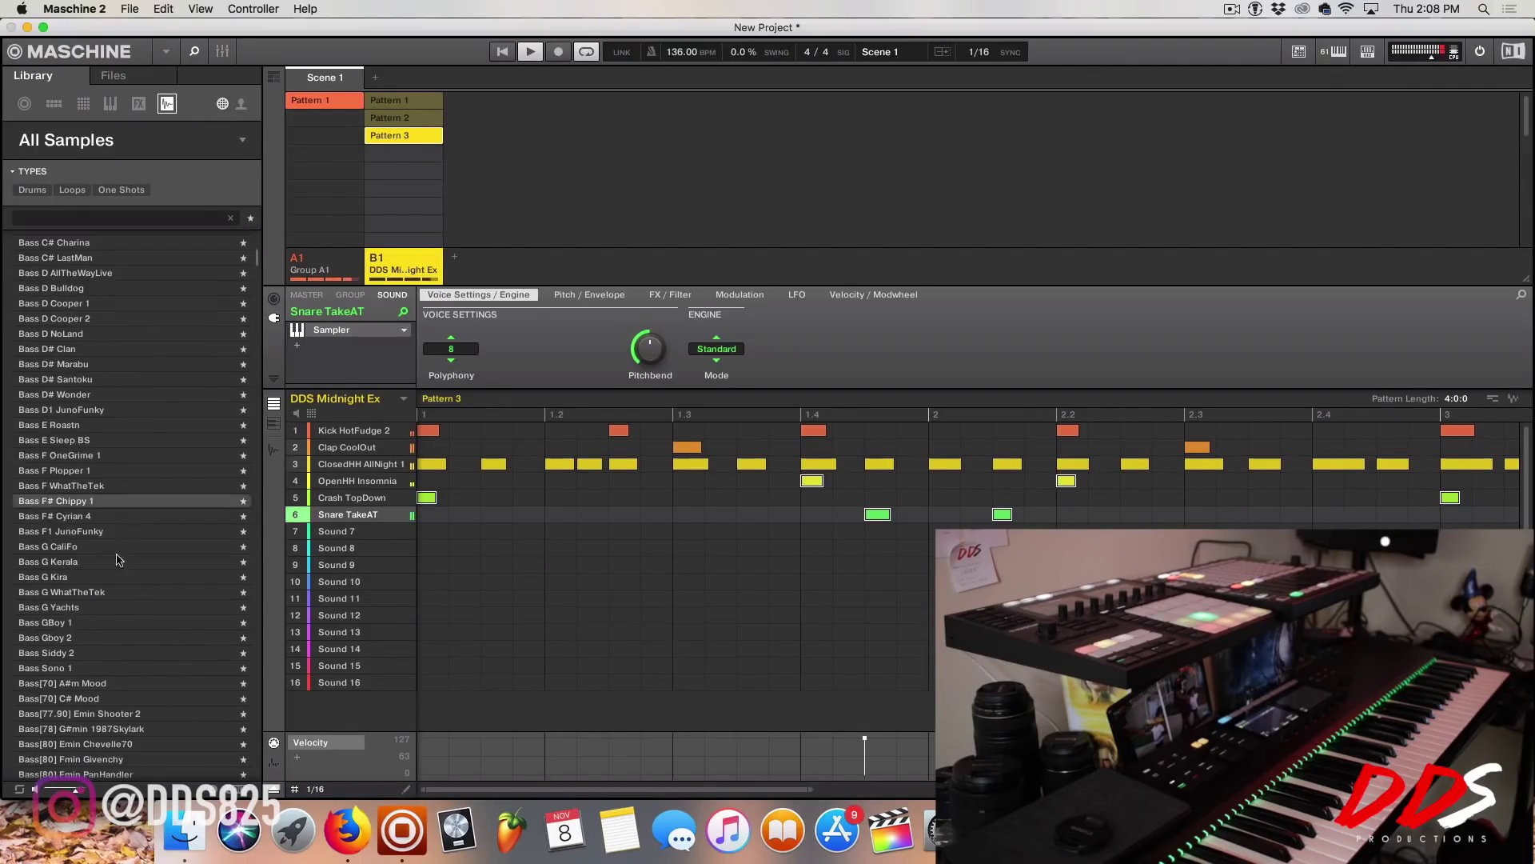
{"action": "scroll", "coordinate": [116, 565], "scroll_direction": "down", "scroll_amount": 15}
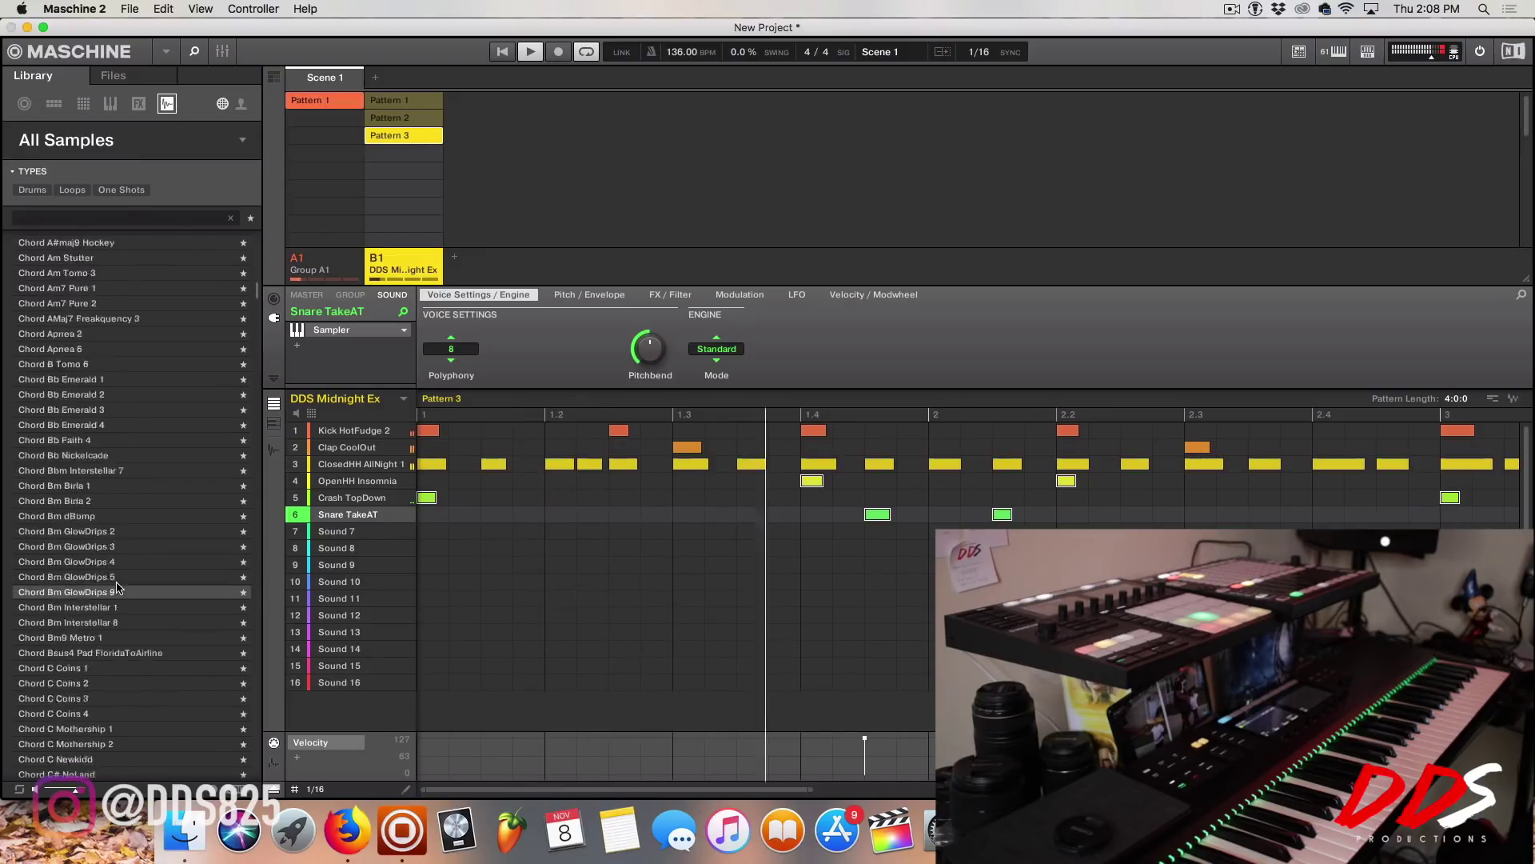
{"action": "left_click_drag", "start_coordinate": [257, 323], "coordinate": [256, 638]}
{"action": "left_click", "coordinate": [58, 486]}
{"action": "scroll", "coordinate": [132, 577], "scroll_direction": "down", "scroll_amount": 20}
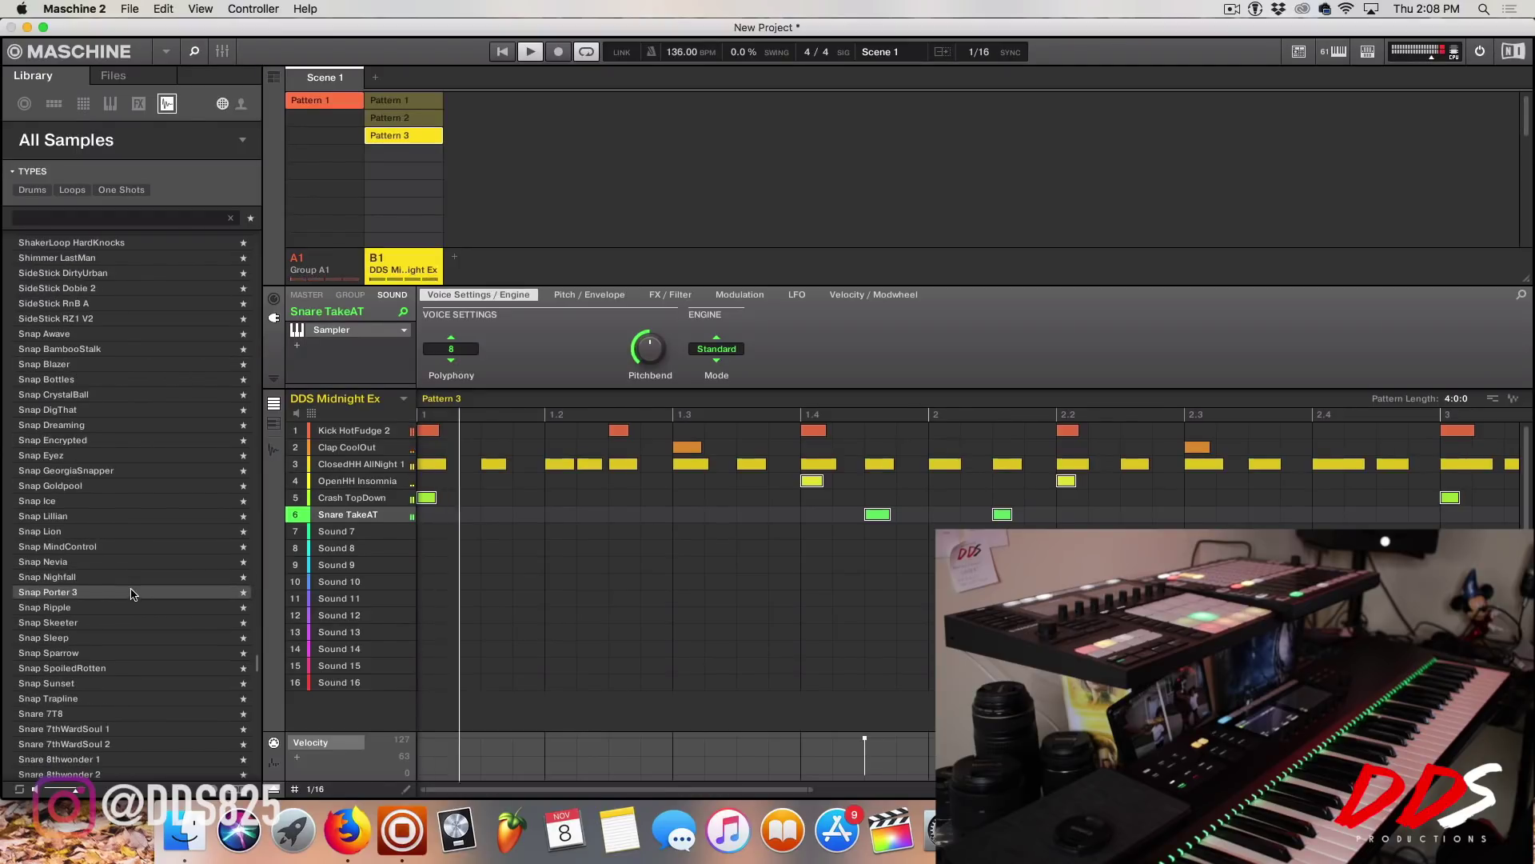
{"action": "scroll", "coordinate": [128, 568], "scroll_direction": "down", "scroll_amount": 15}
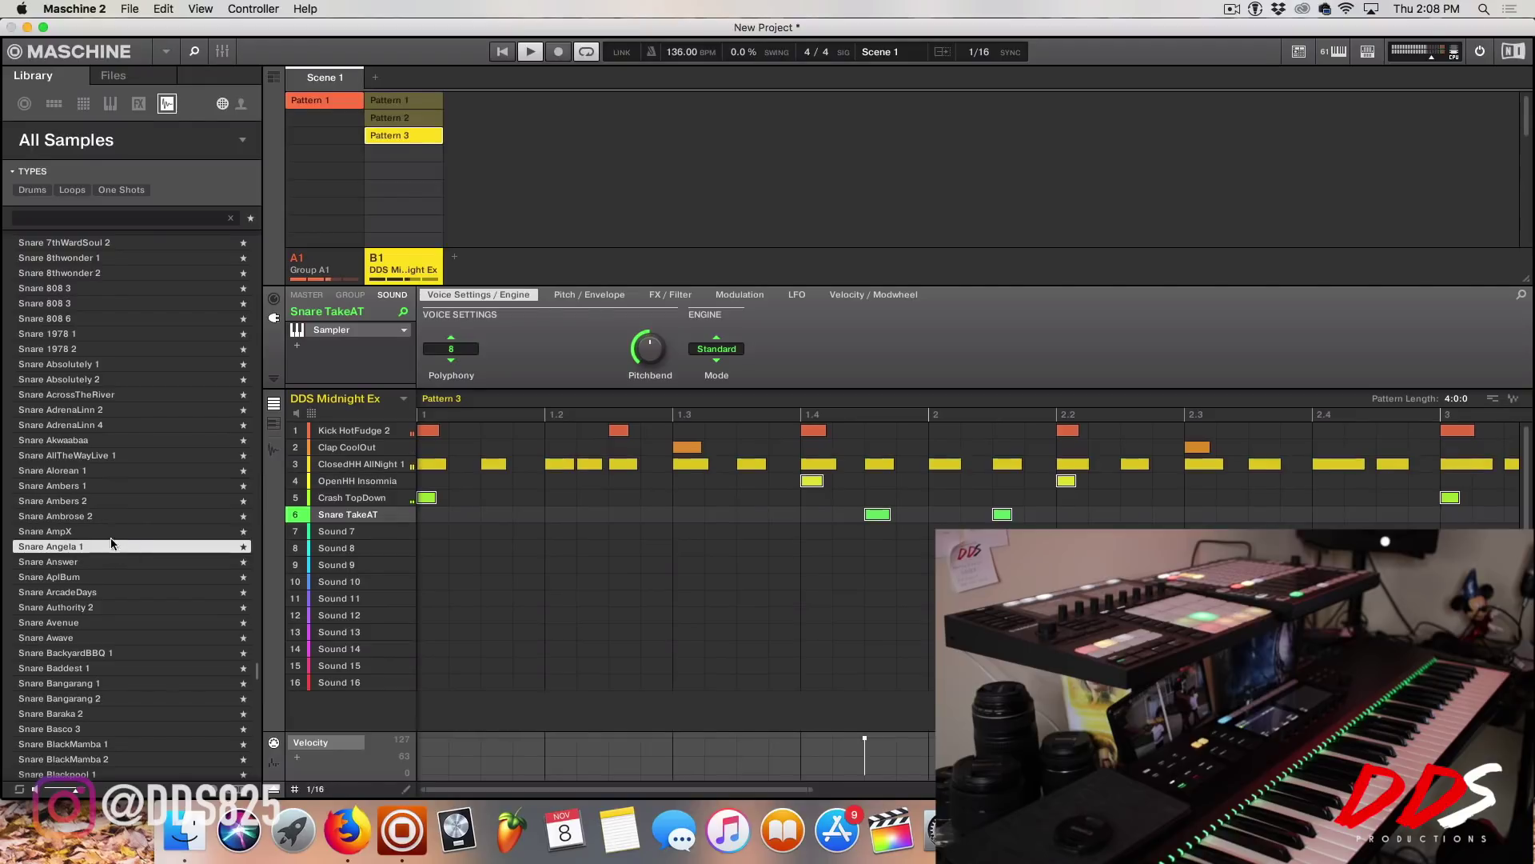
Step: Audition snare samples from Snare Ambrose 2 up to Snare 1978 2 and load Snare Absolutely 2 onto sound 6
{"action": "left_click", "coordinate": [105, 516]}
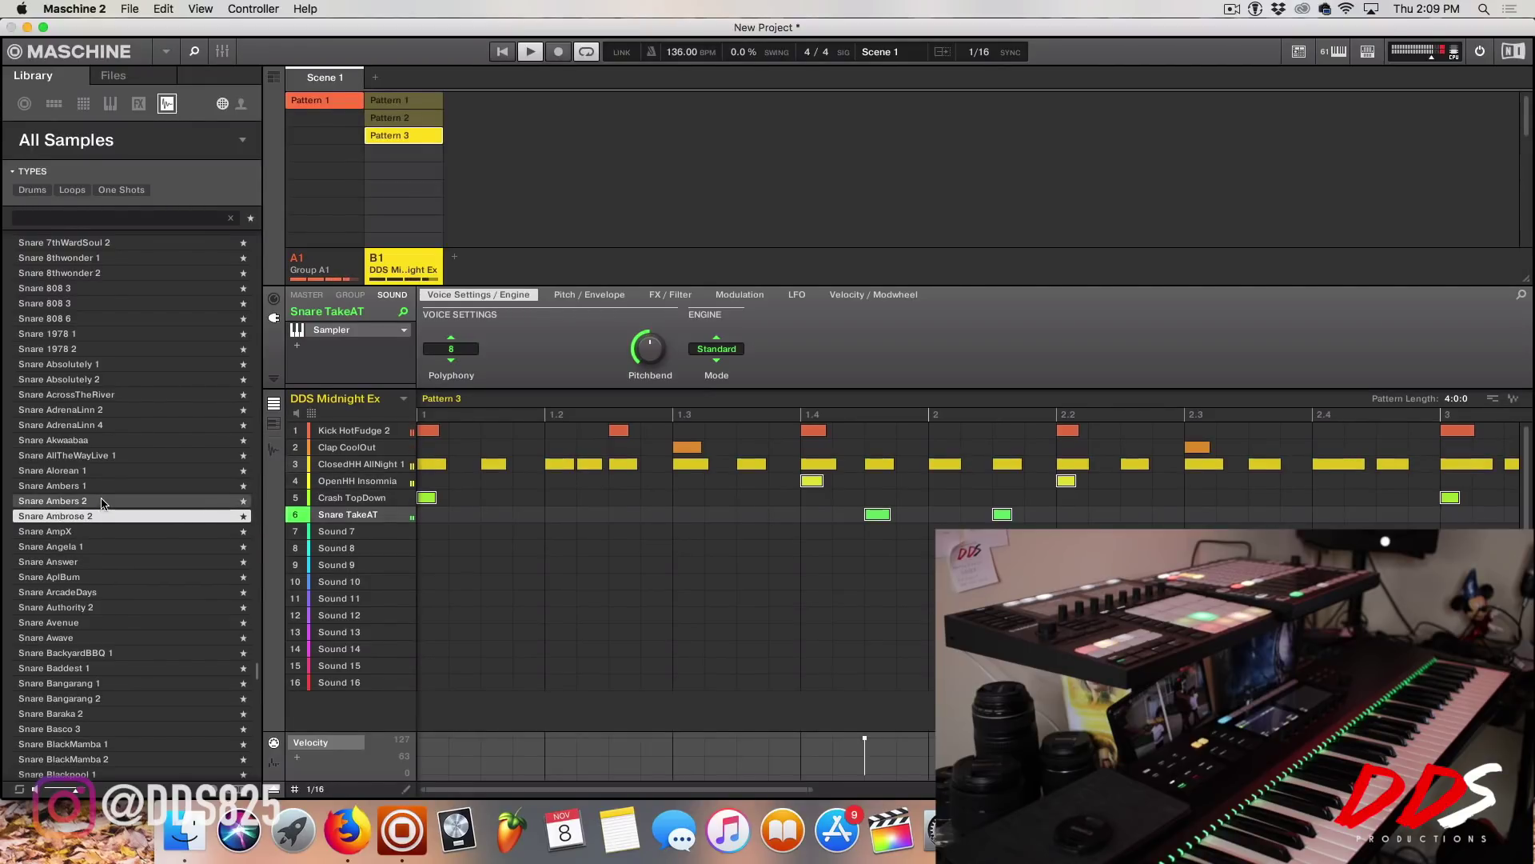
{"action": "left_click", "coordinate": [101, 501]}
{"action": "left_click", "coordinate": [97, 486]}
{"action": "left_click", "coordinate": [94, 471]}
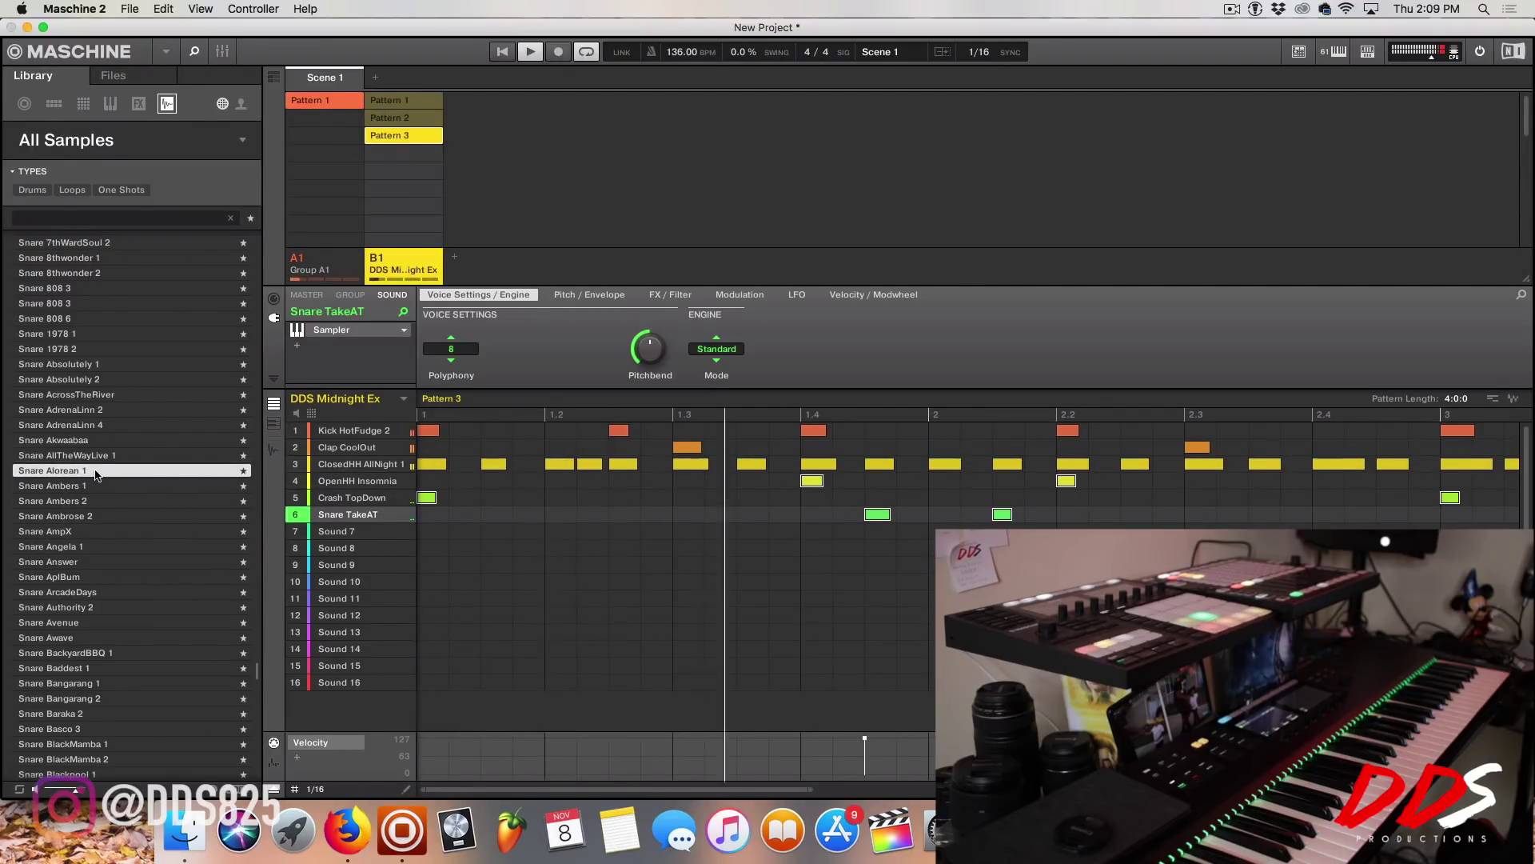
{"action": "left_click", "coordinate": [93, 455]}
{"action": "left_click", "coordinate": [91, 439]}
{"action": "left_click", "coordinate": [90, 425]}
{"action": "key", "text": "Up"}
{"action": "key", "text": "Up"}
{"action": "key", "text": "Up"}
{"action": "key", "text": "Up"}
{"action": "key", "text": "Up"}
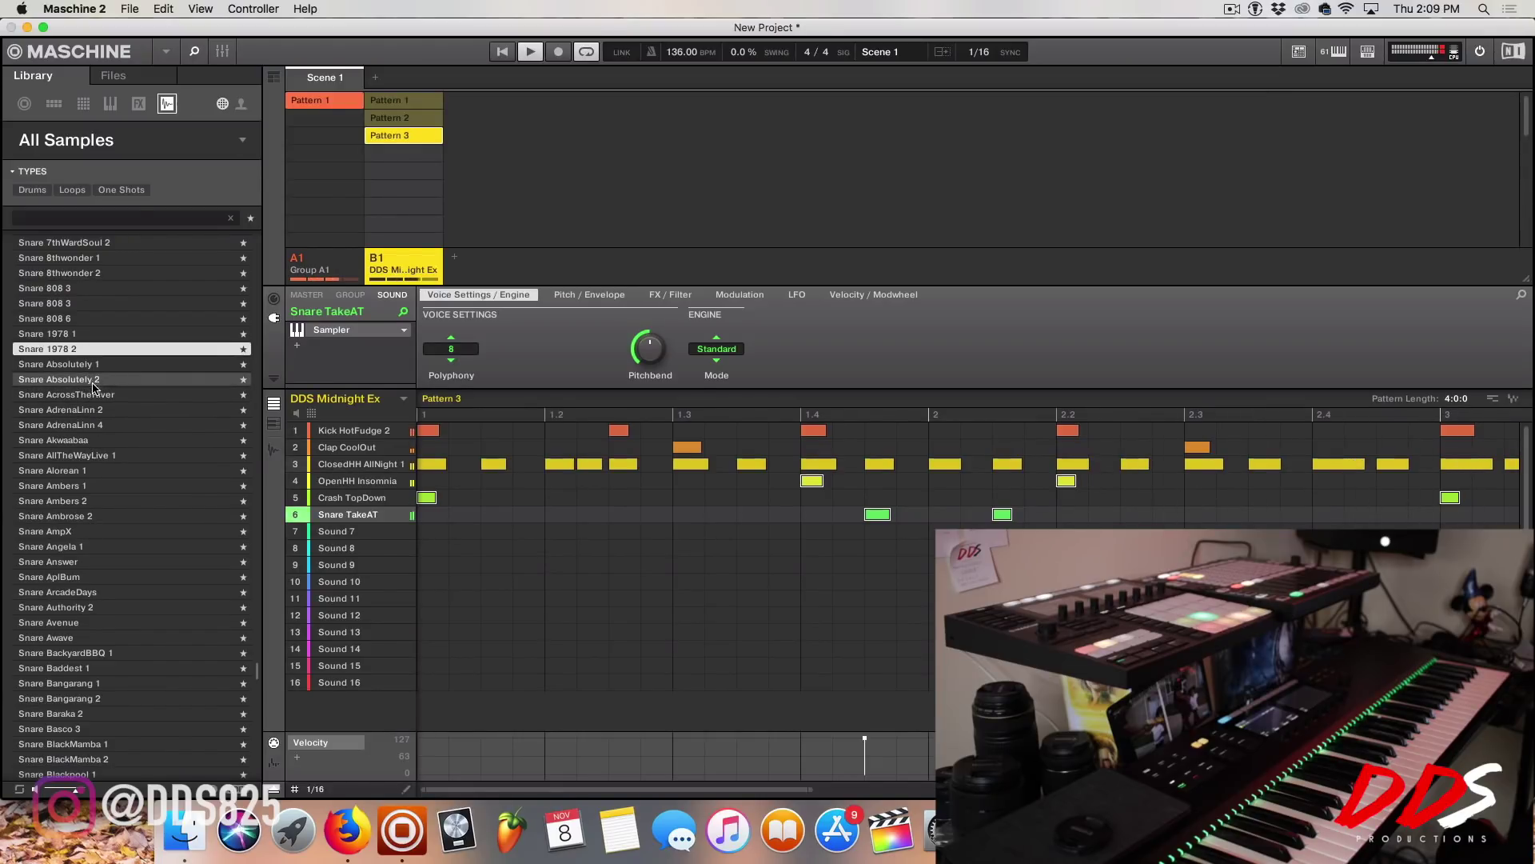
{"action": "left_click_drag", "start_coordinate": [94, 380], "coordinate": [339, 516]}
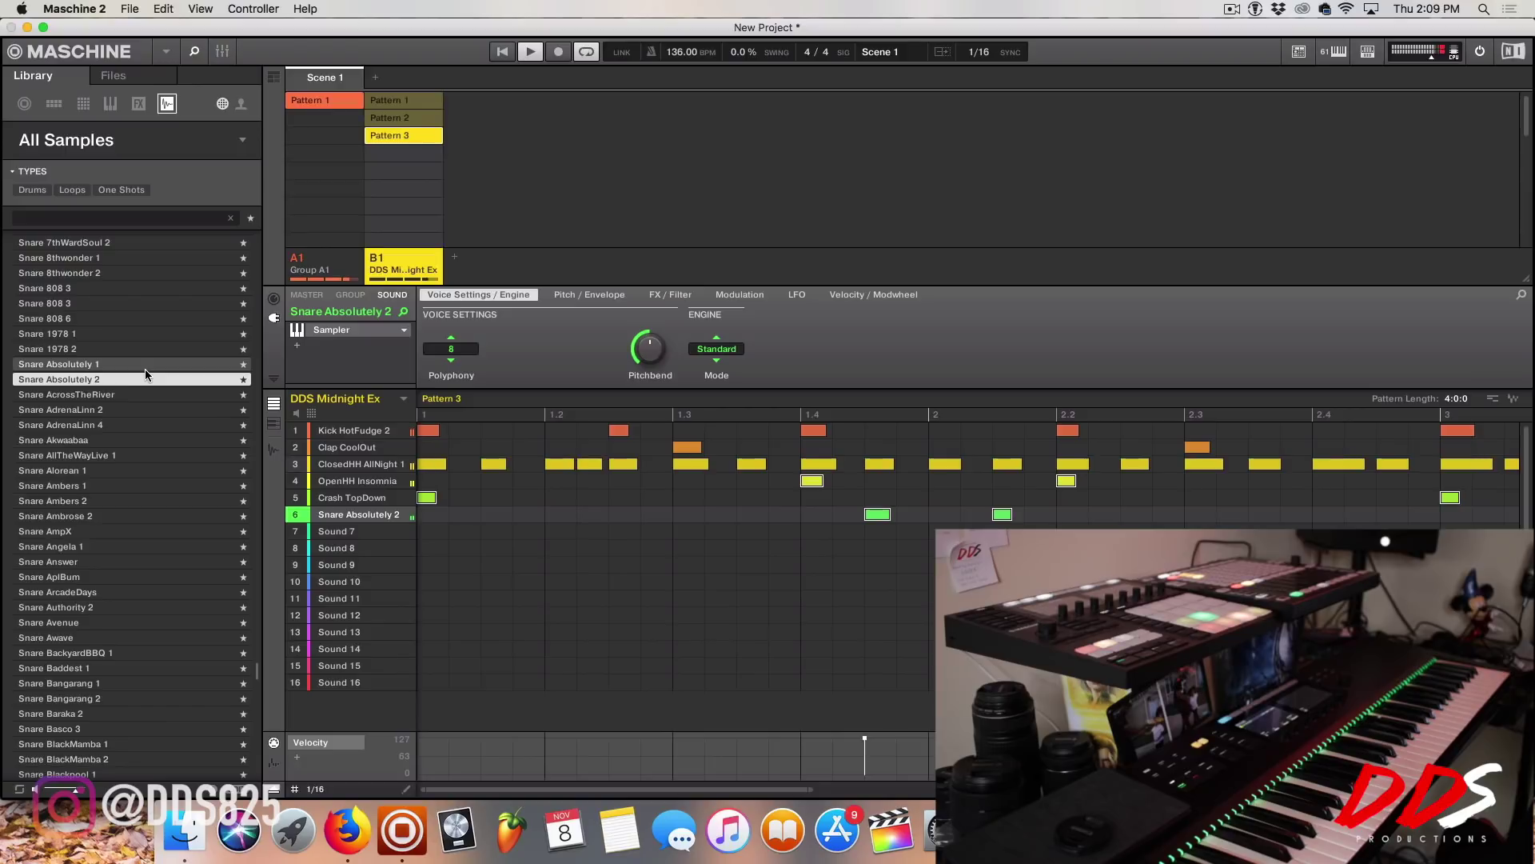
Step: Audition more snare samples and load the second Snare 808 3 entry onto sound 6
{"action": "key", "text": "Up"}
{"action": "key", "text": "Up"}
{"action": "key", "text": "Up"}
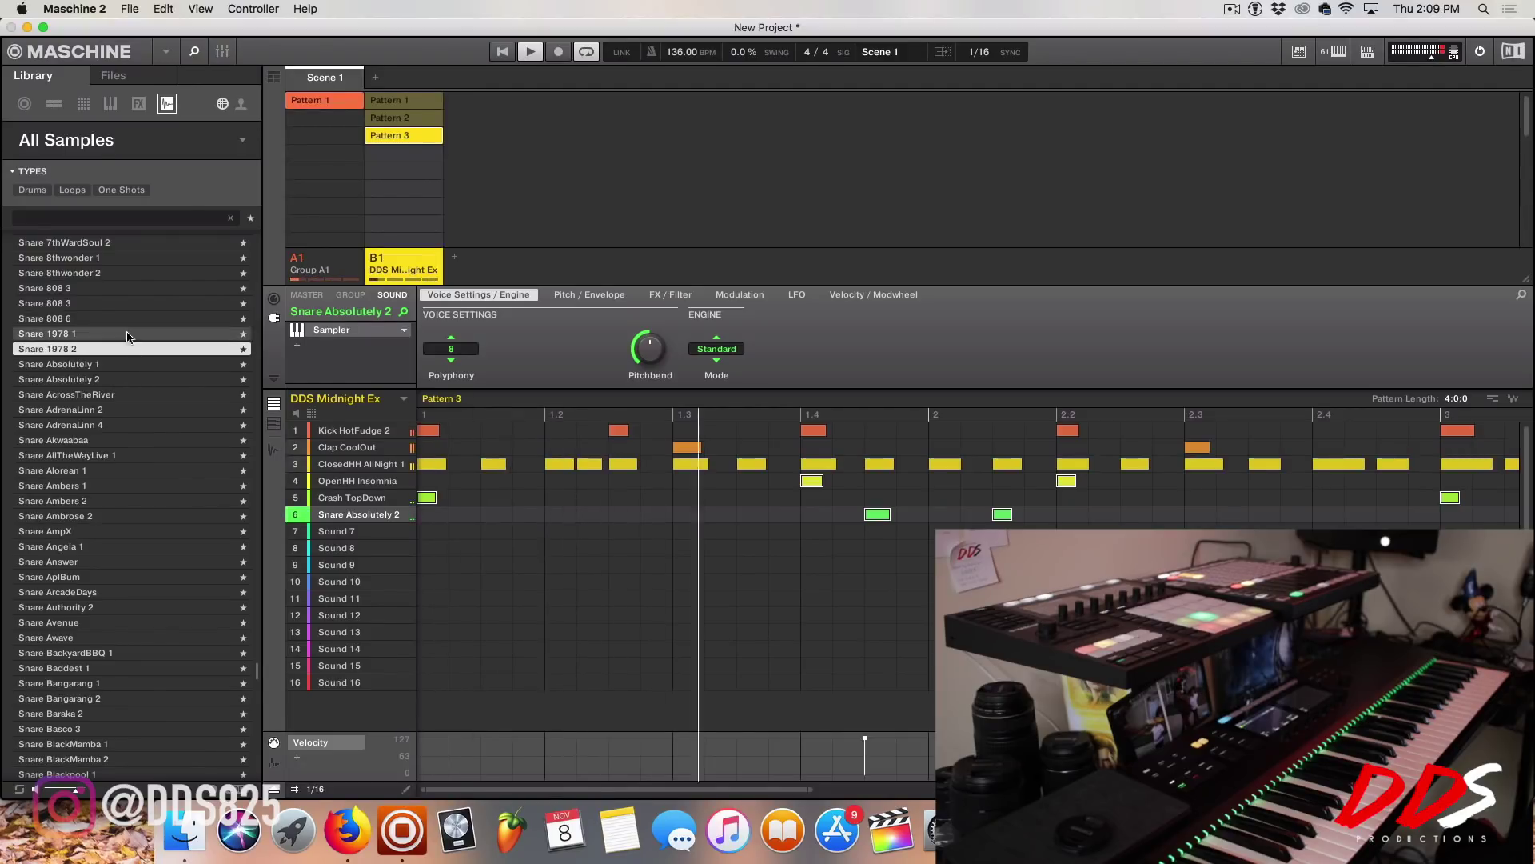
{"action": "left_click", "coordinate": [127, 289]}
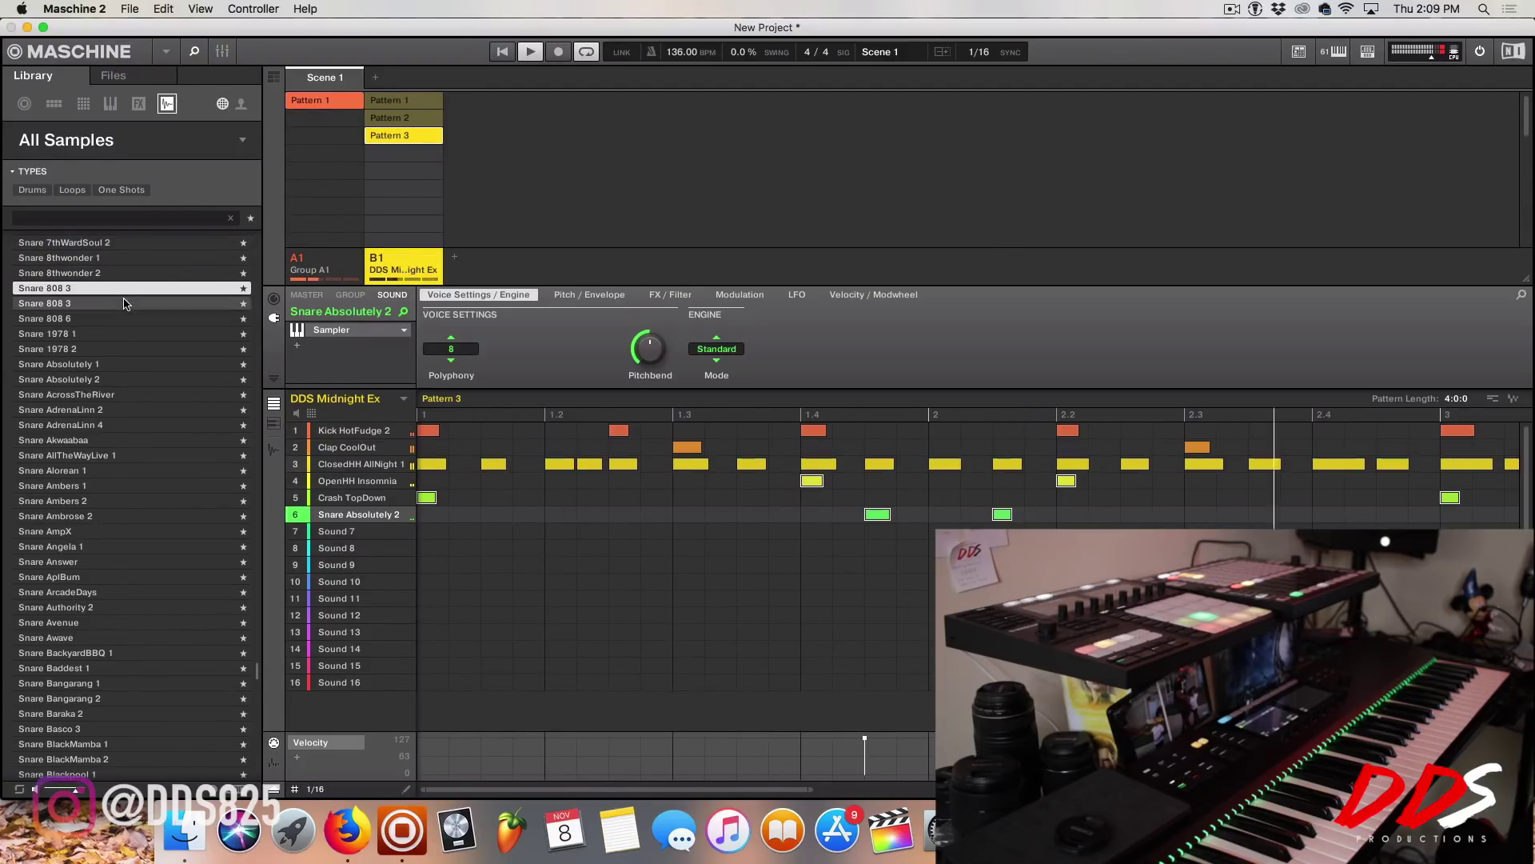
{"action": "left_click", "coordinate": [124, 305]}
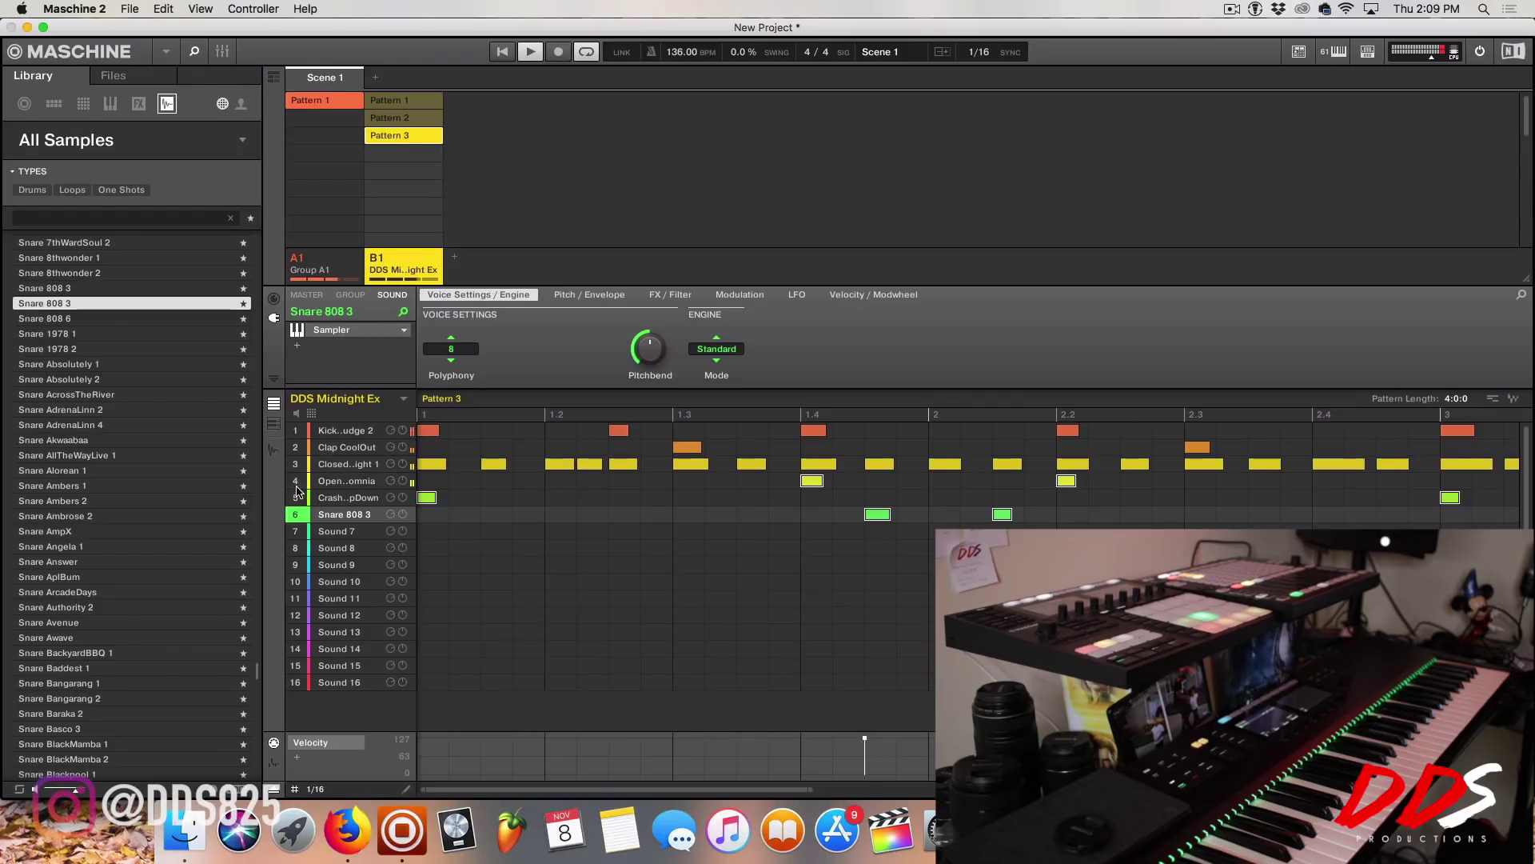
Step: Reopen Group A1's Mallet Flux instrument and set the Glockenspiel slot's articulation to Hard Short
{"action": "left_click", "coordinate": [327, 253]}
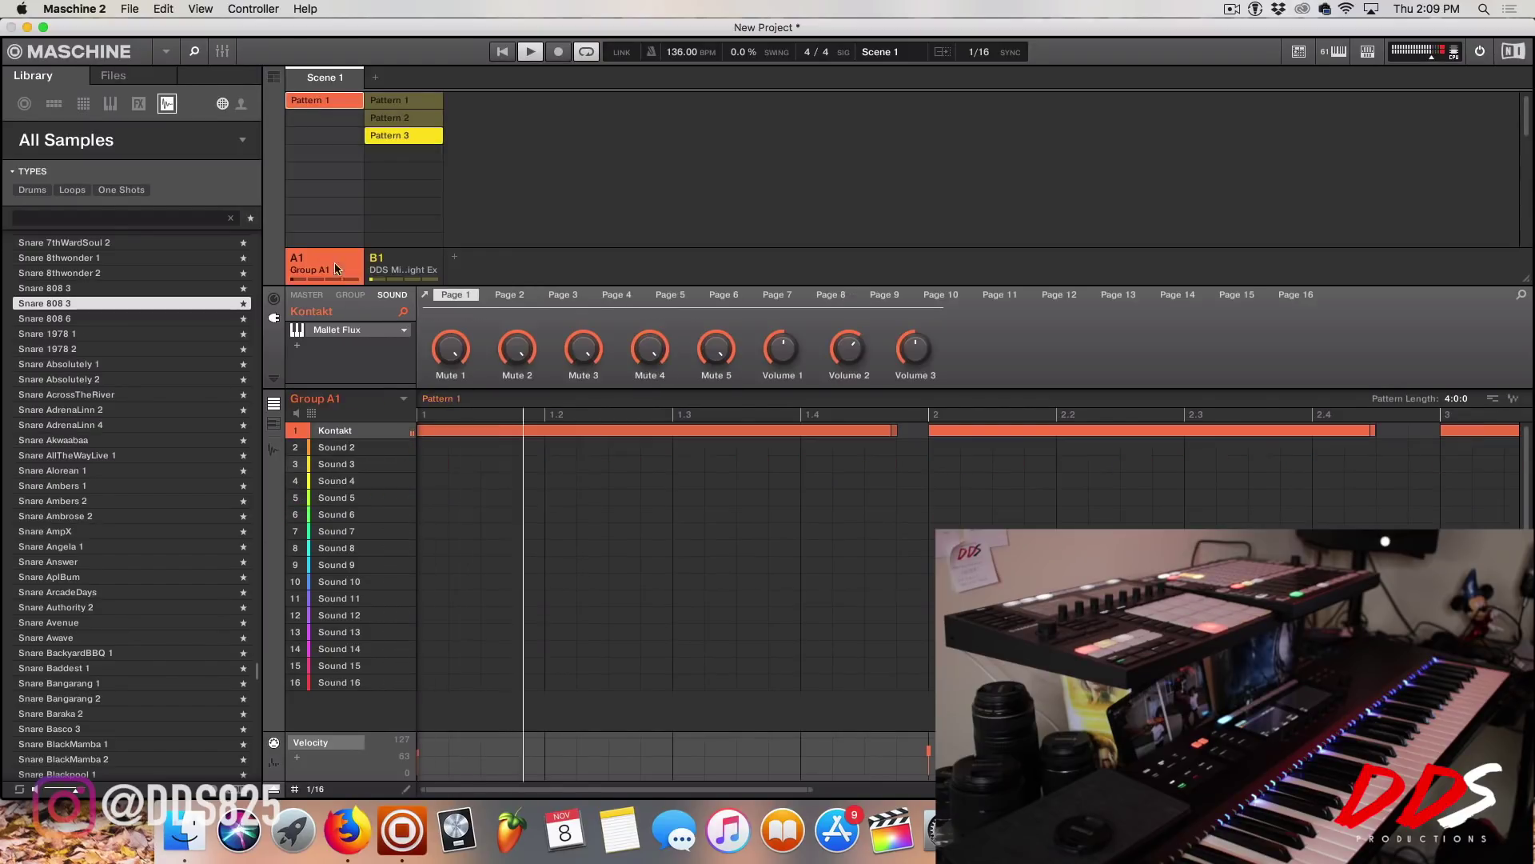
{"action": "left_click", "coordinate": [387, 331]}
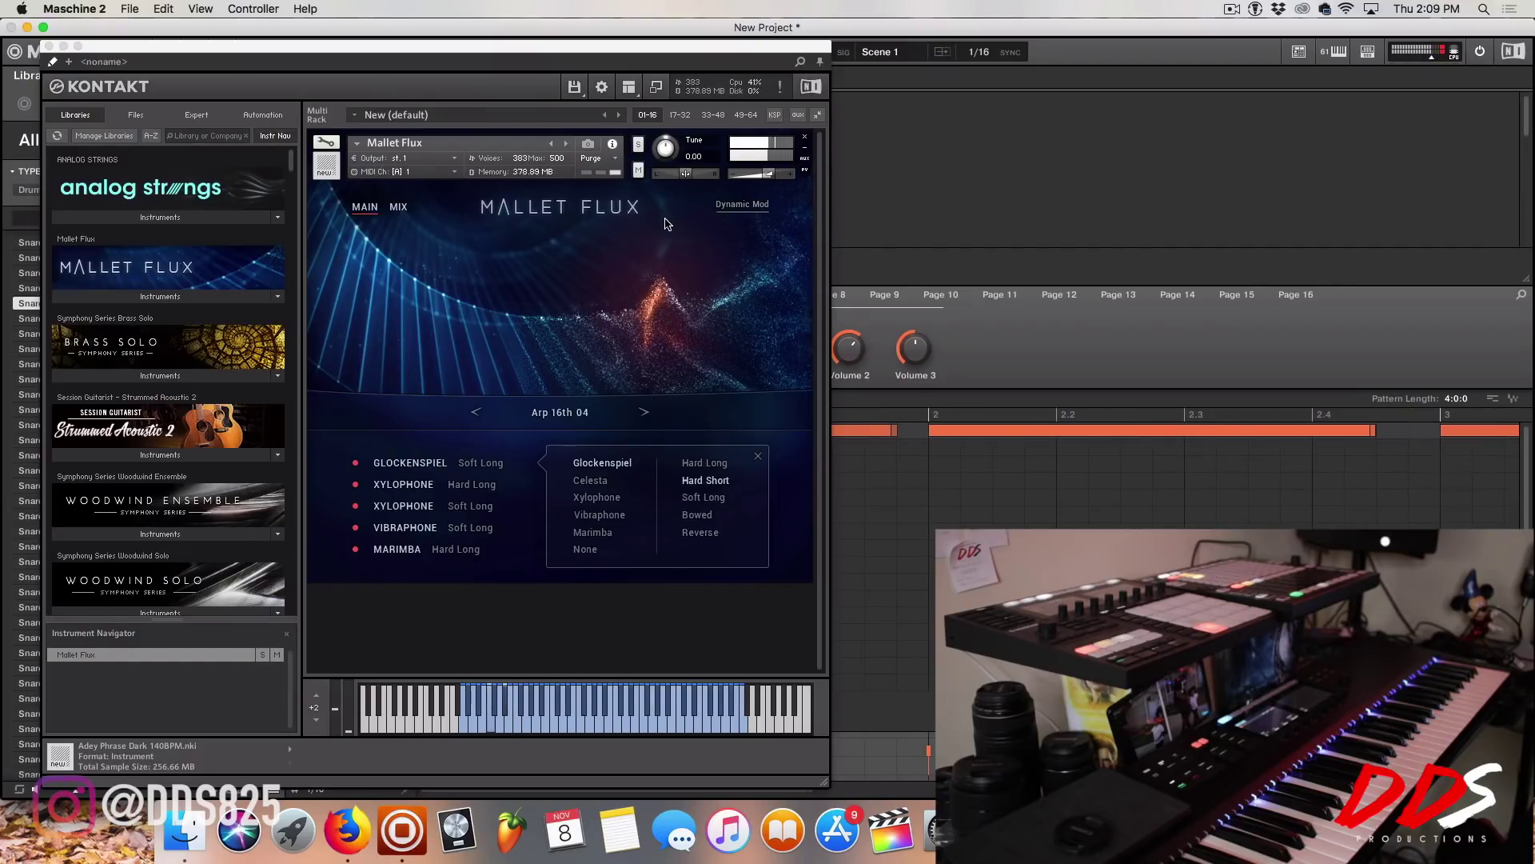
{"action": "left_click", "coordinate": [700, 532]}
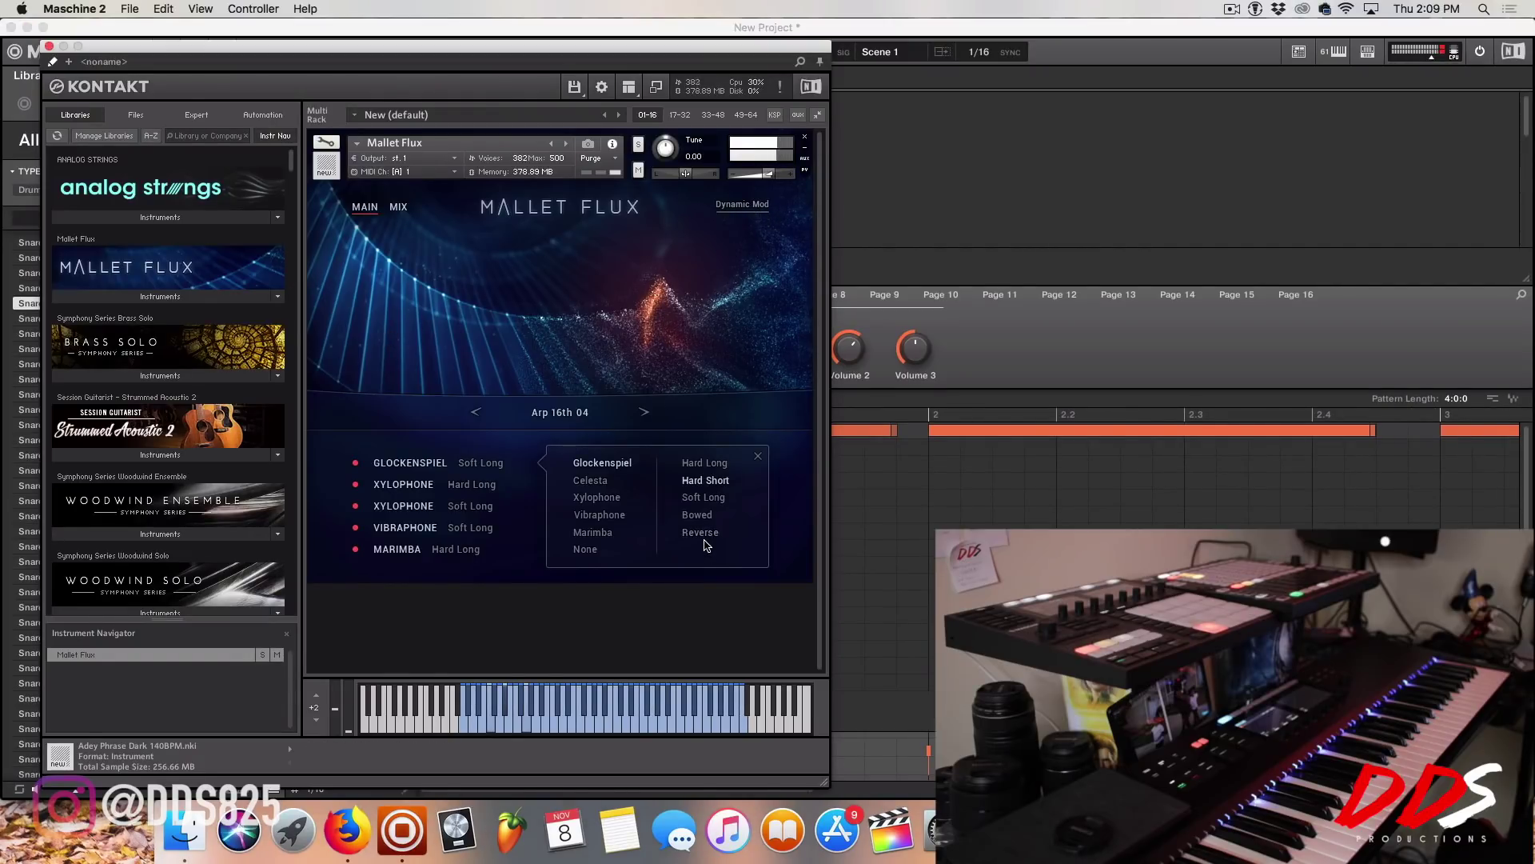
{"action": "left_click", "coordinate": [698, 481]}
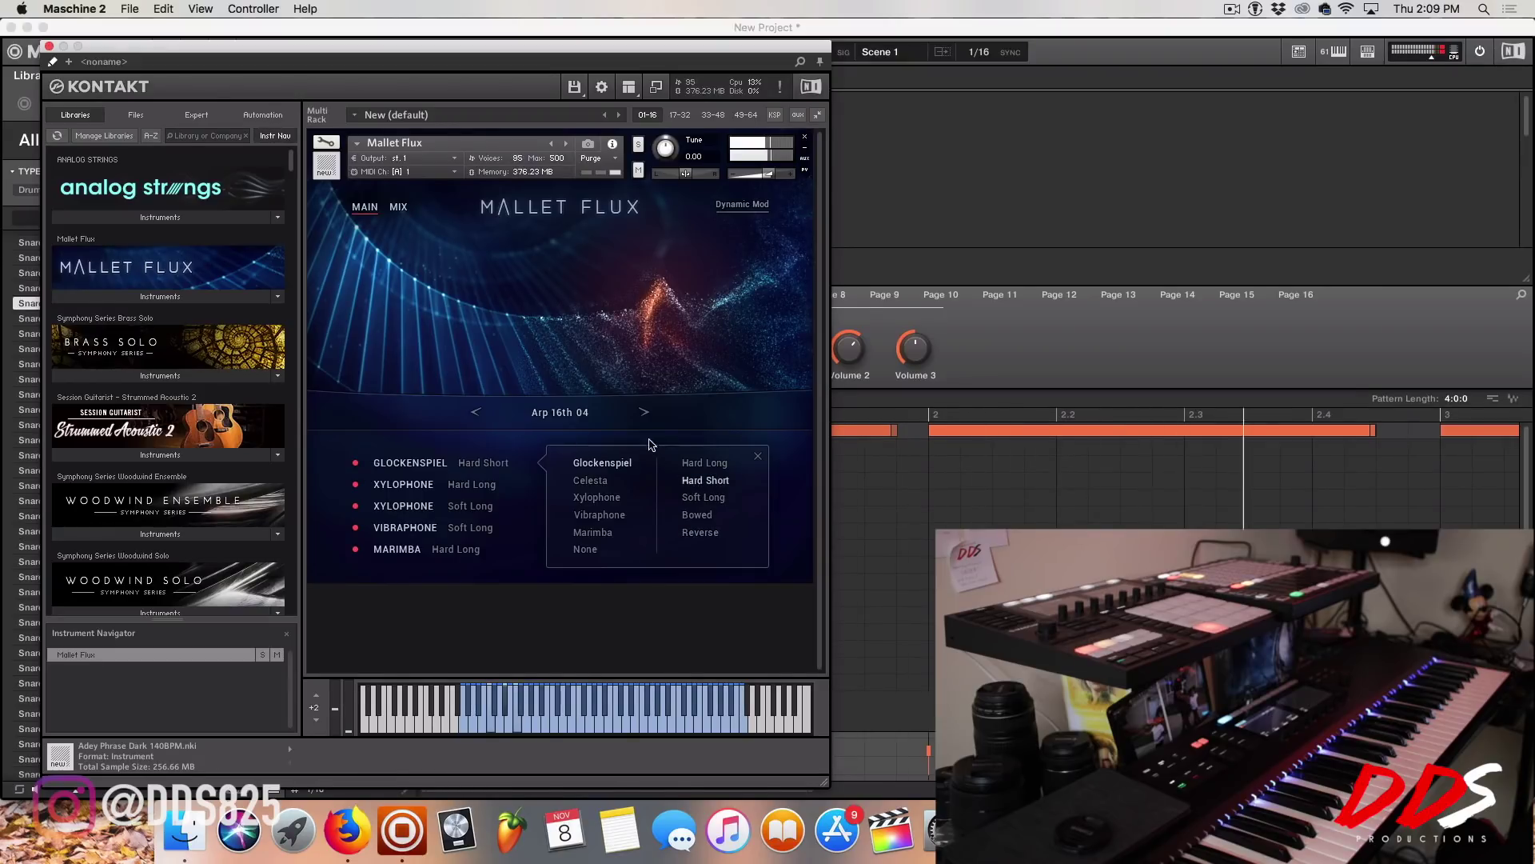
Step: Filter the Mallet Flux scenes by Seq type and Triplets feel and load Arp triplets 16th 03 Flux
{"action": "left_click", "coordinate": [564, 414]}
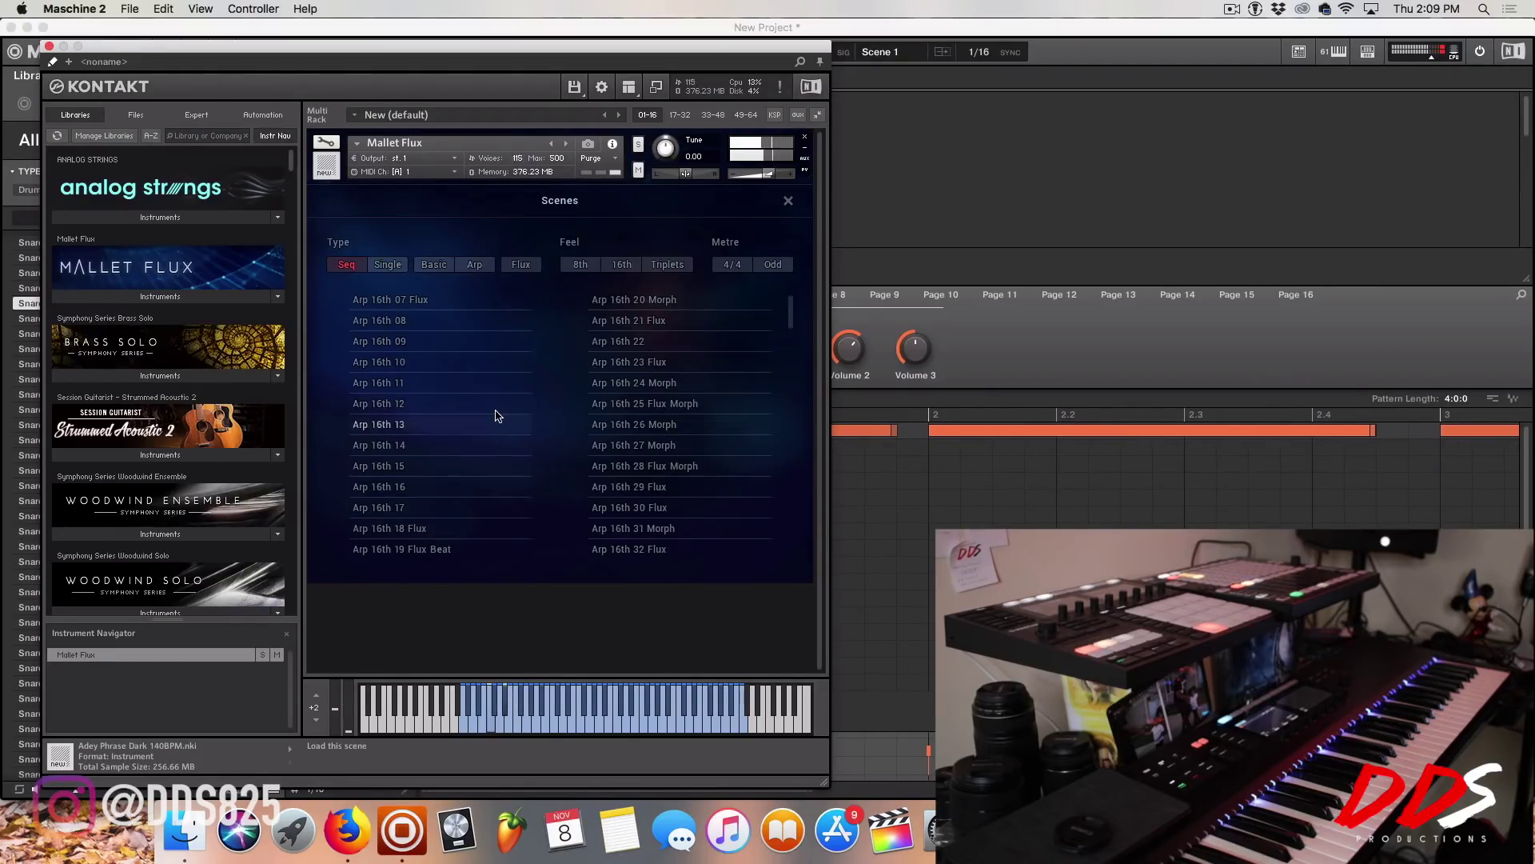
{"action": "left_click", "coordinate": [660, 266]}
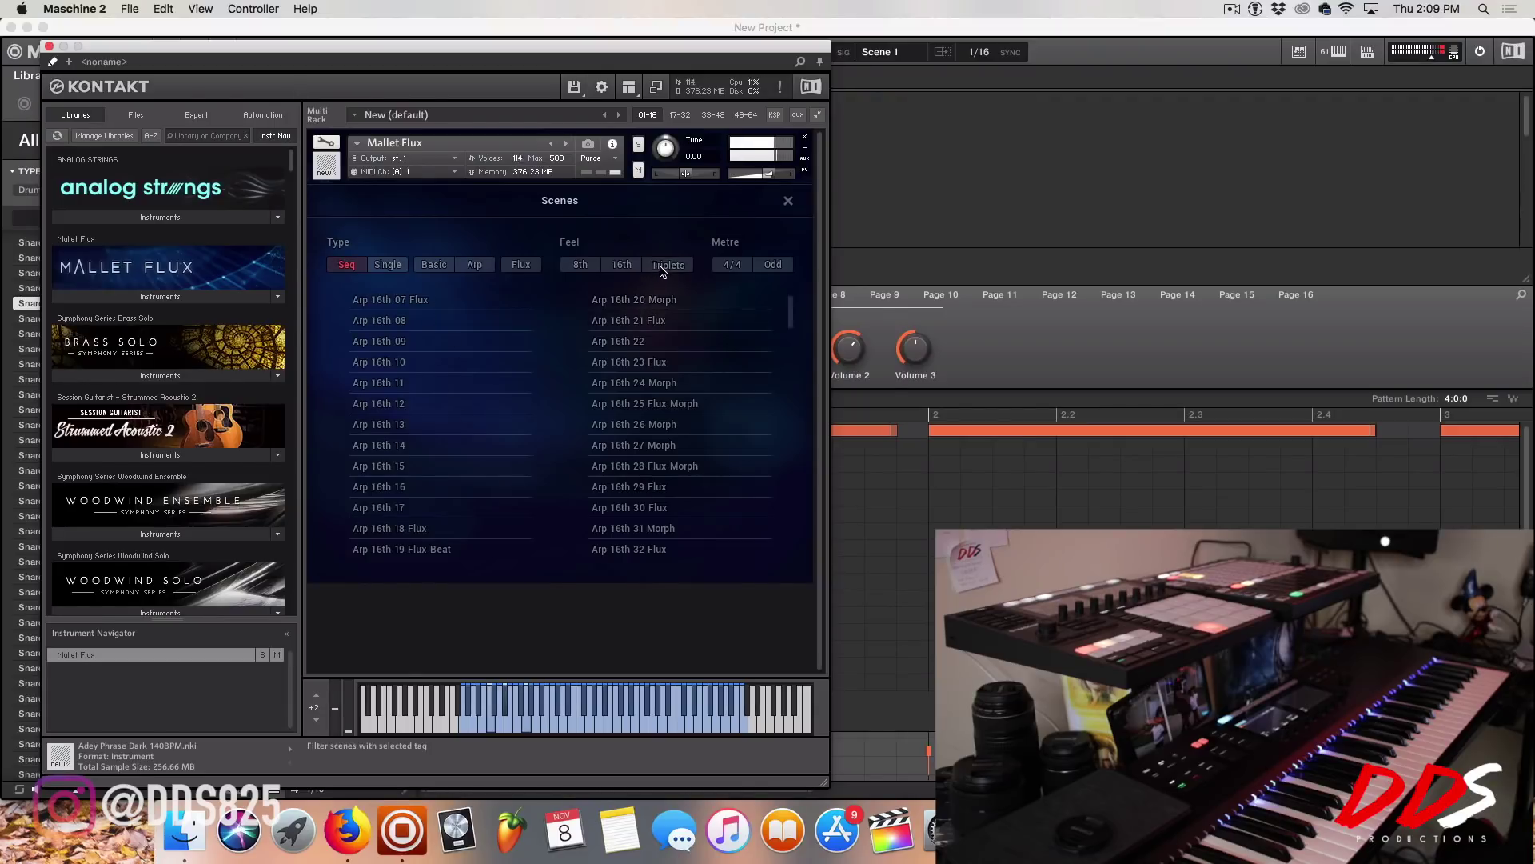
{"action": "left_click", "coordinate": [388, 265]}
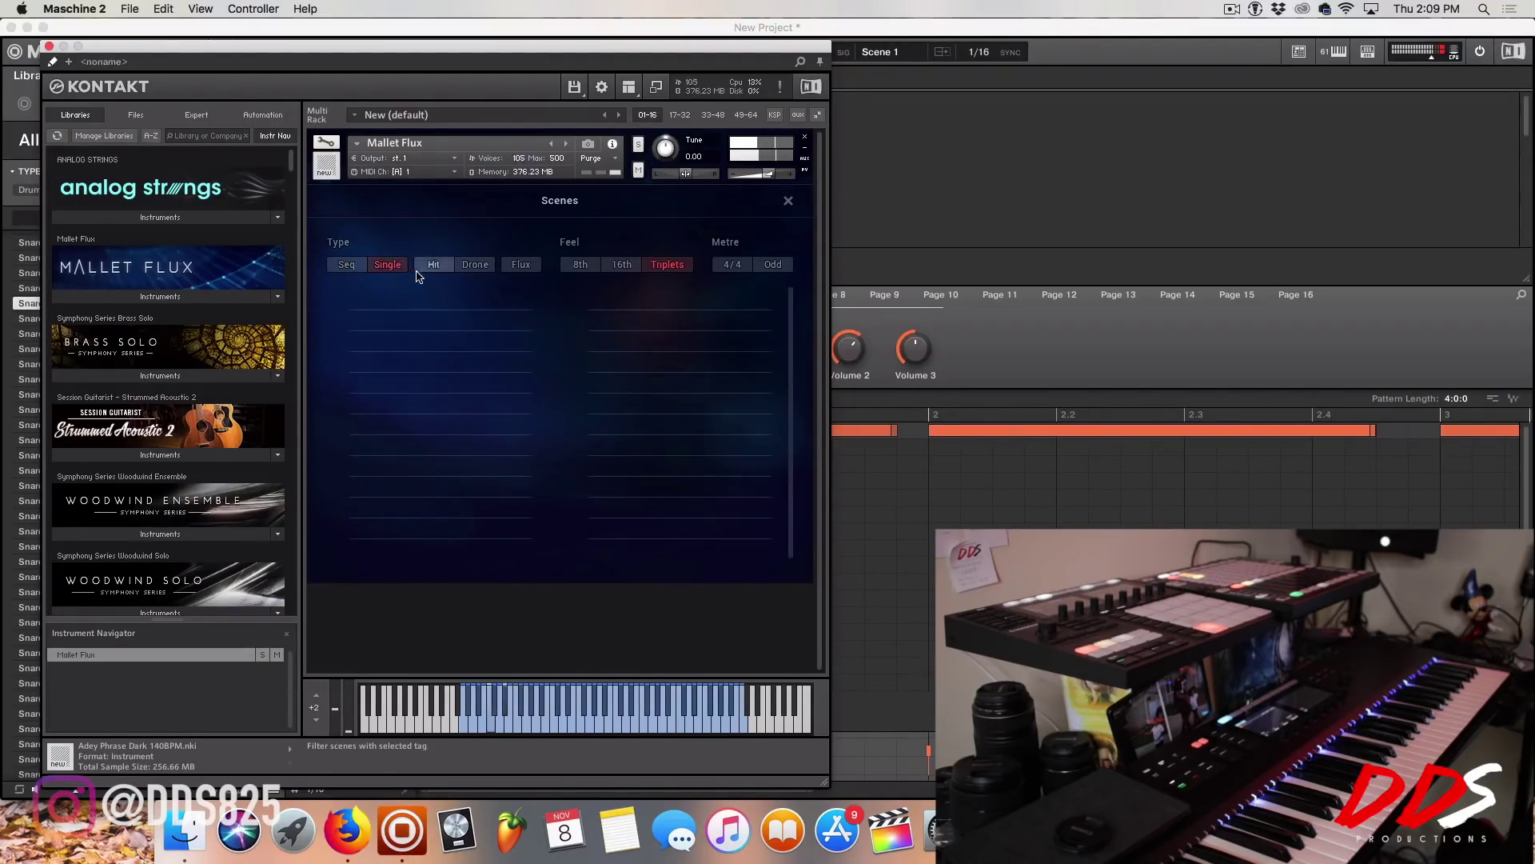
{"action": "left_click", "coordinate": [348, 265]}
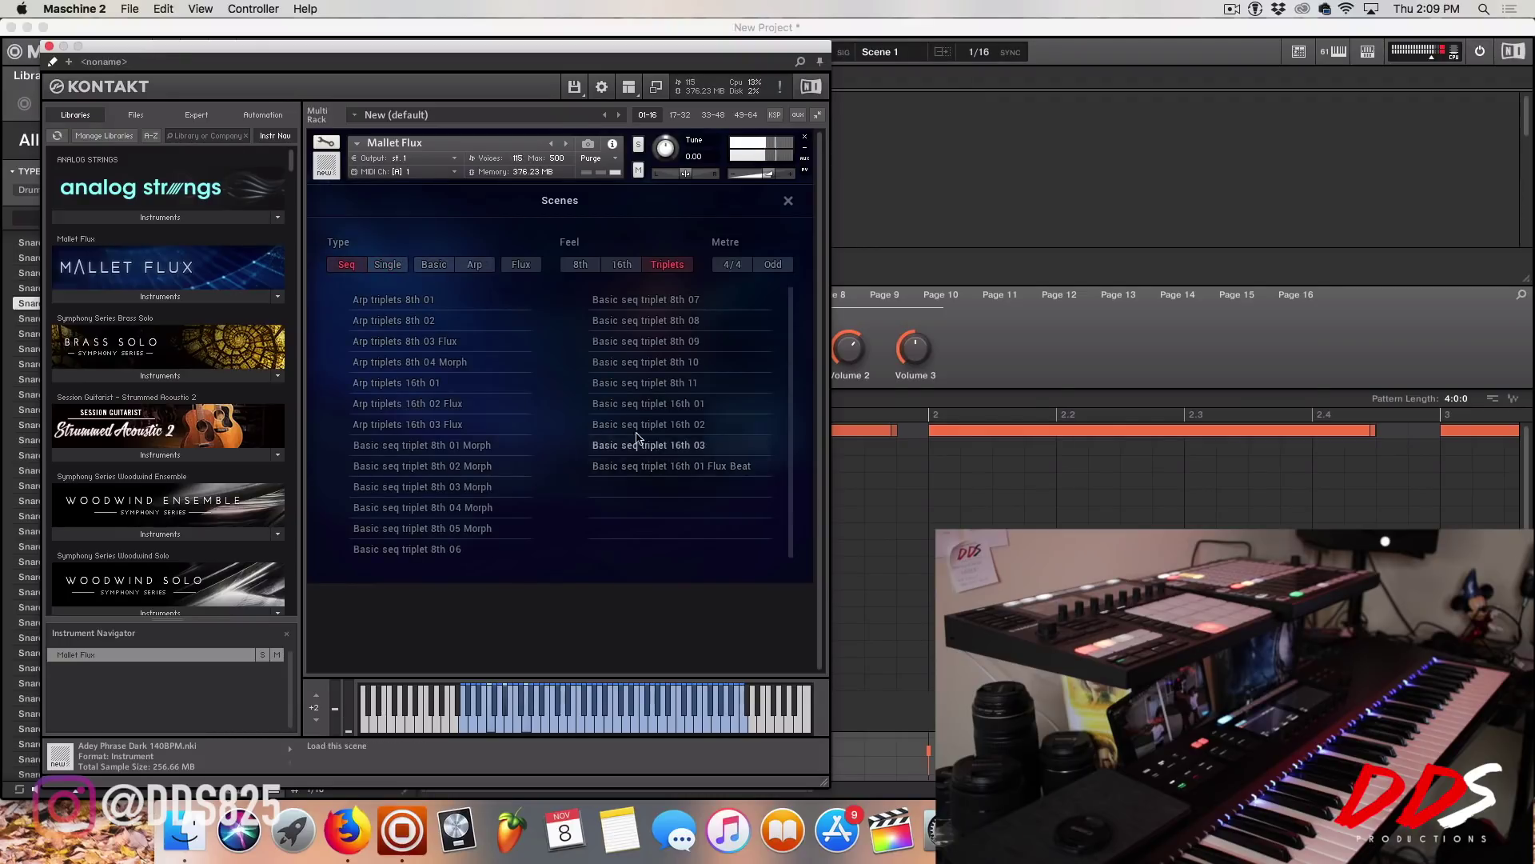
{"action": "left_click", "coordinate": [493, 422]}
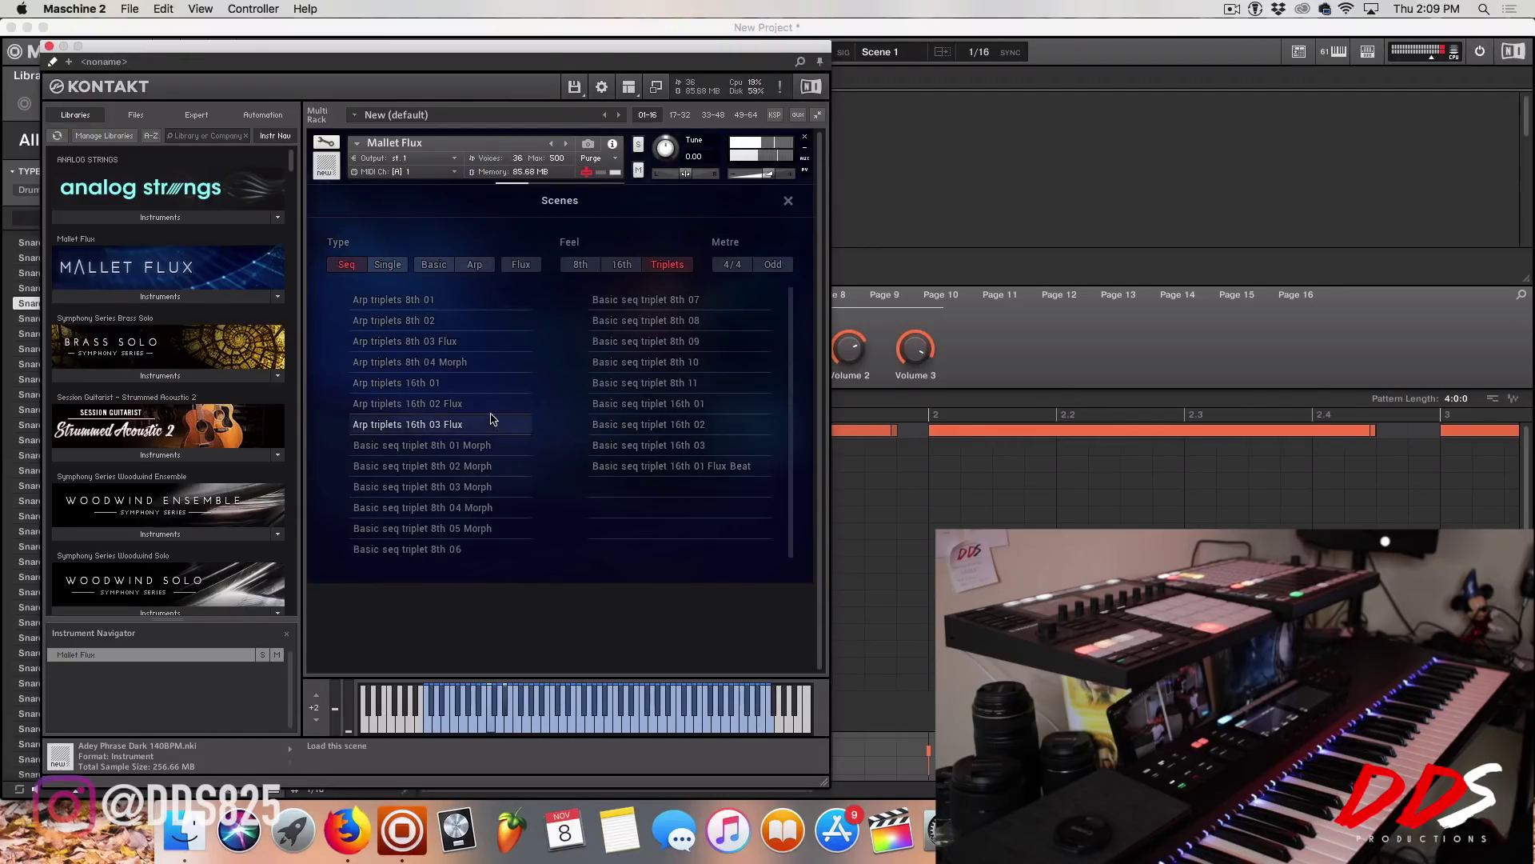
Step: Try the Mallet Flux scenes Arp triplets 16th 02 Flux, Hit short 07 Flux and Hit normal 12 Flux, filtering by Single, Hit and Flux
{"action": "left_click", "coordinate": [485, 401]}
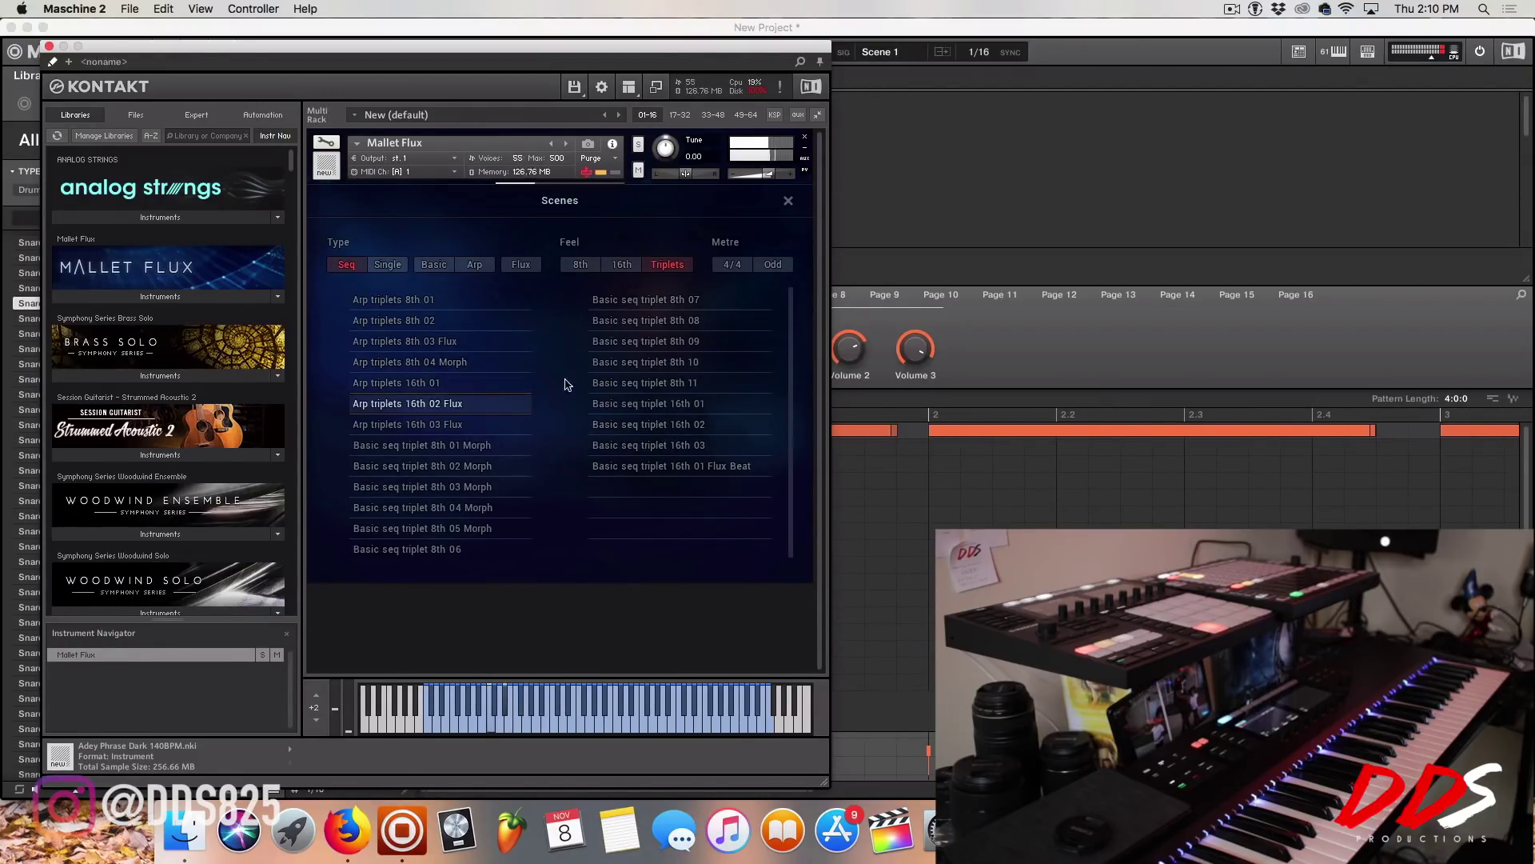
{"action": "left_click", "coordinate": [522, 265]}
{"action": "left_click", "coordinate": [660, 265]}
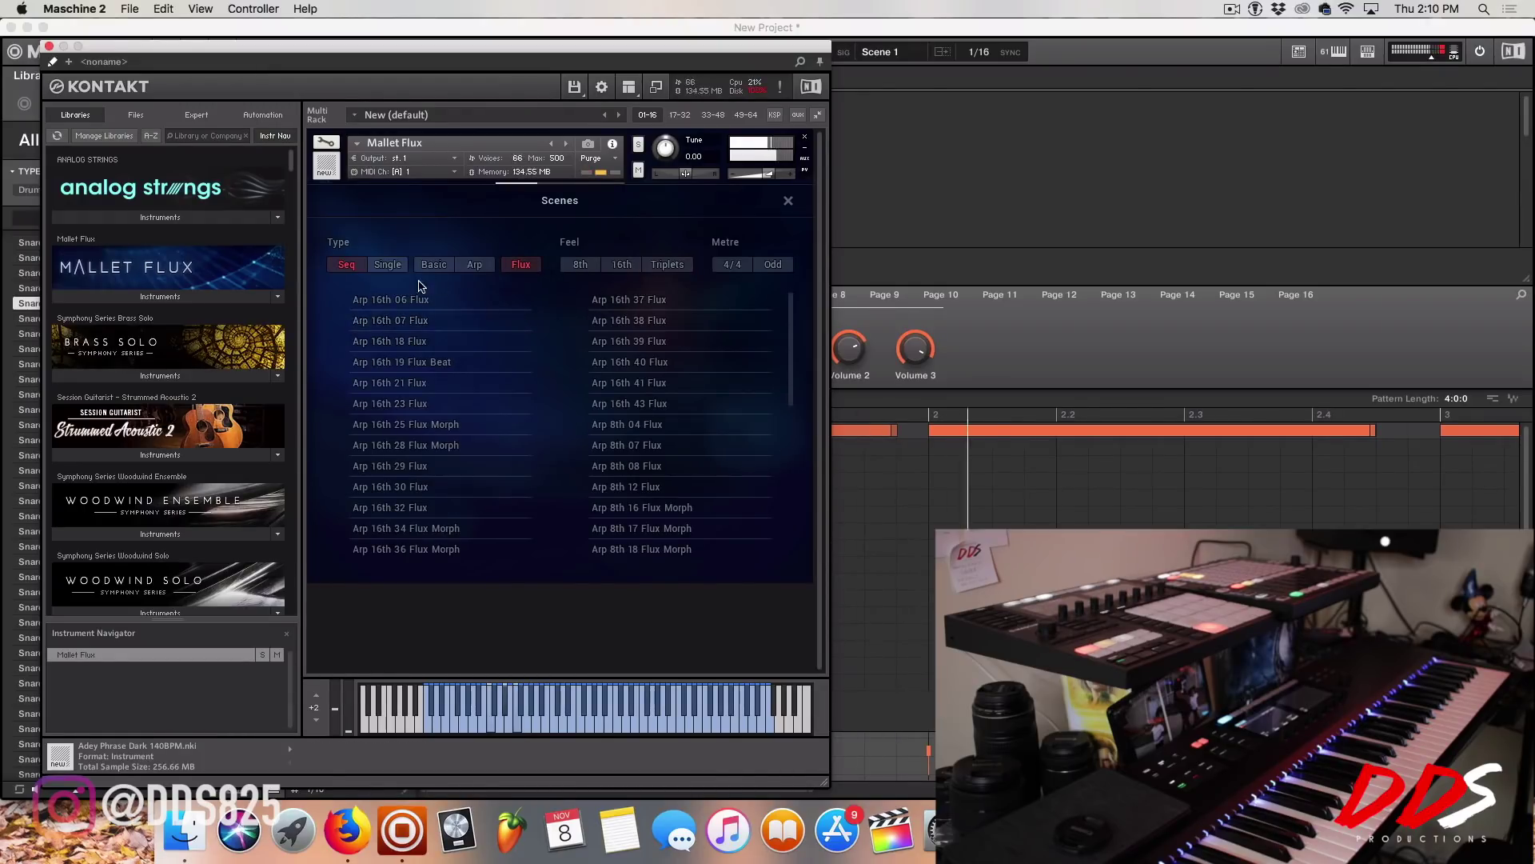
{"action": "left_click", "coordinate": [388, 263]}
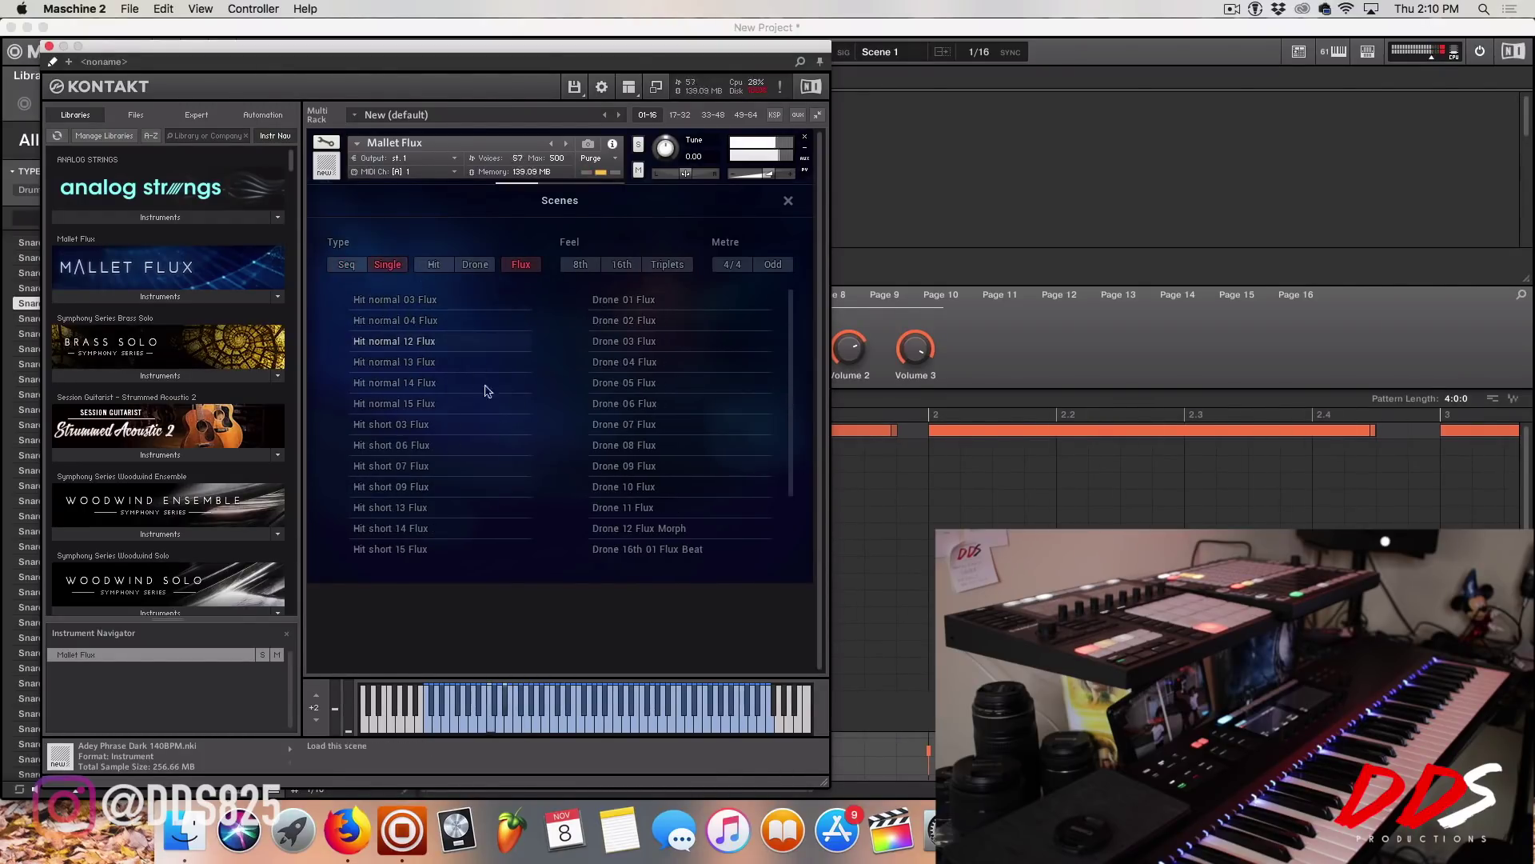
{"action": "left_click", "coordinate": [498, 466]}
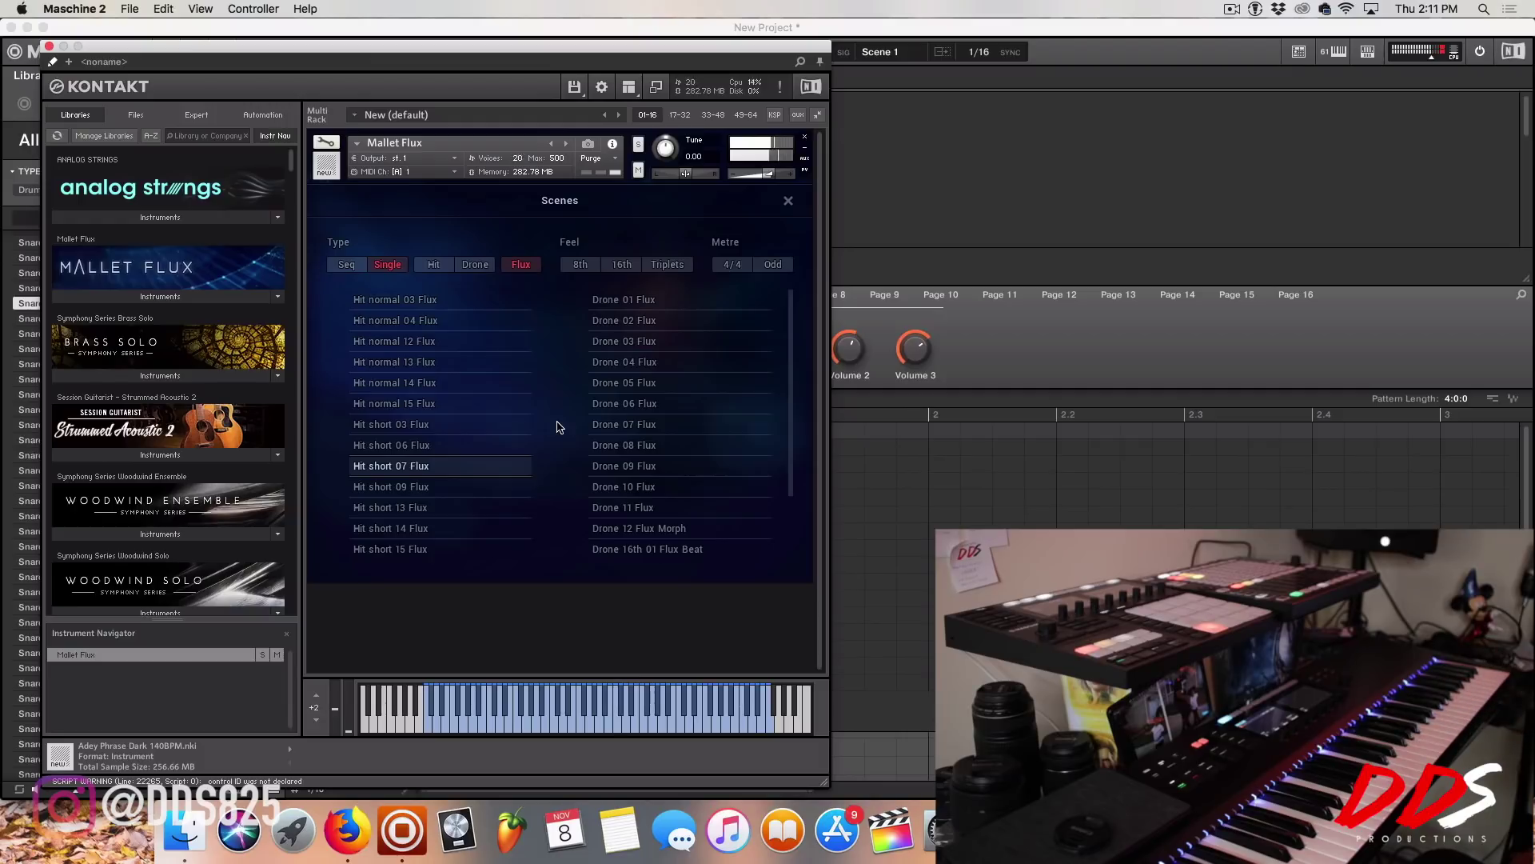
{"action": "left_click", "coordinate": [452, 273]}
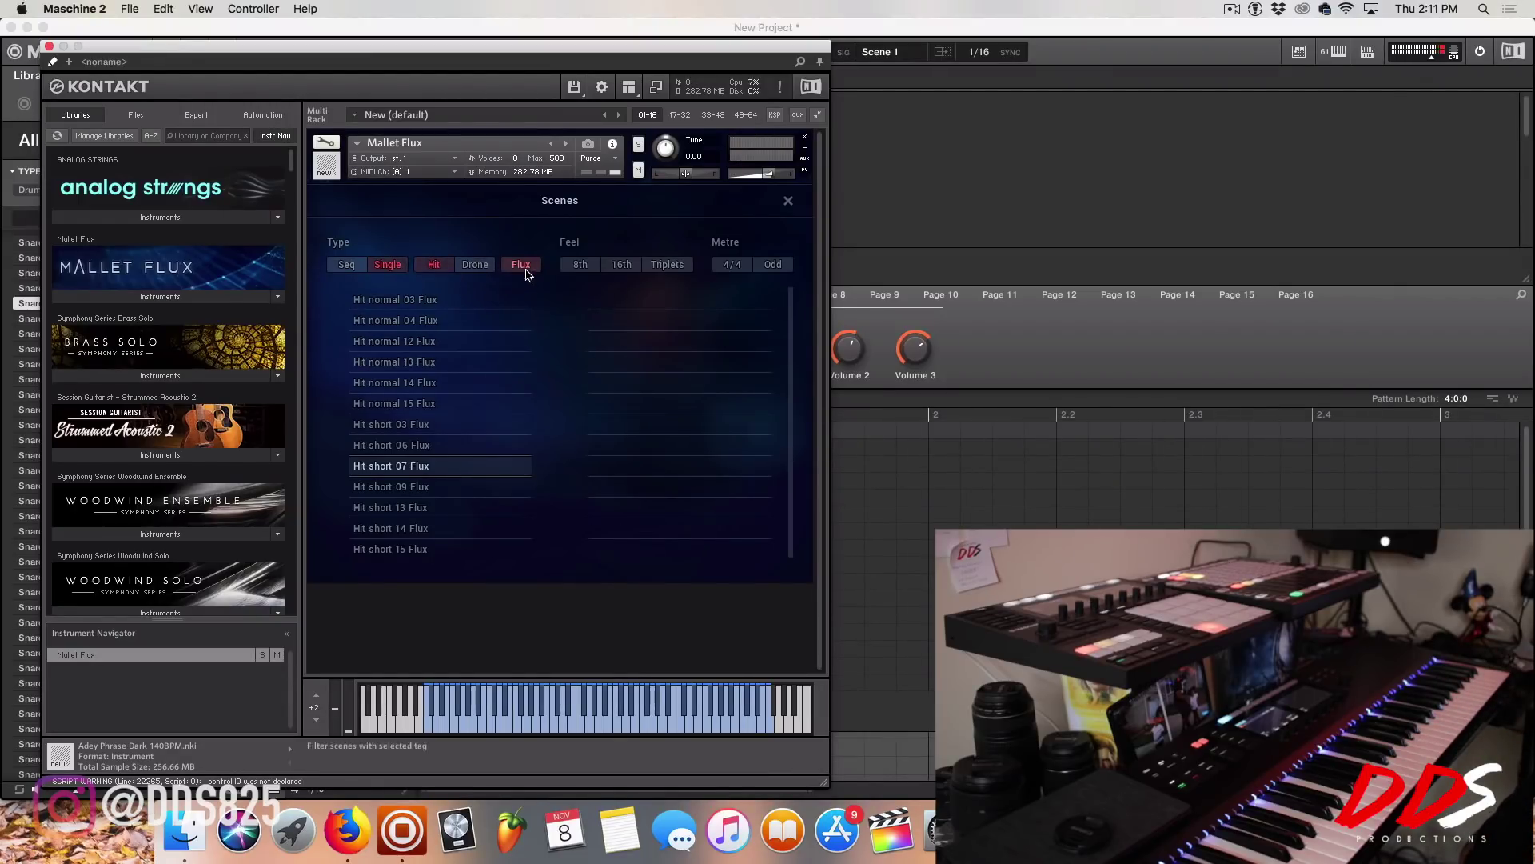
{"action": "left_click", "coordinate": [474, 340]}
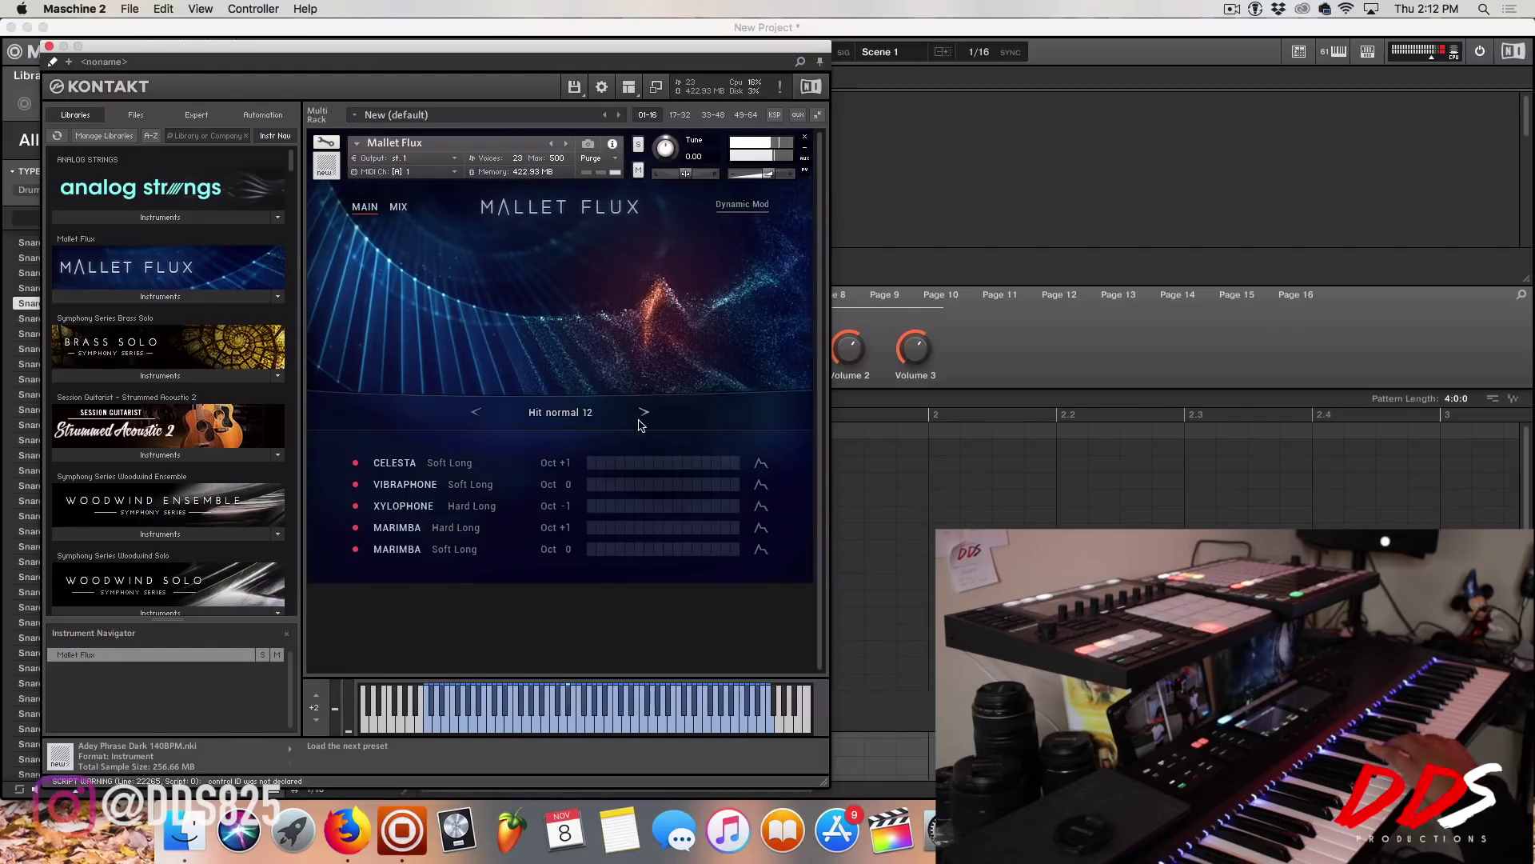
Step: Filter the Mallet Flux scenes by Seq and Flux, try Arp 16th 40 Flux and load Arp 8th 26 Flux
{"action": "left_click", "coordinate": [557, 414]}
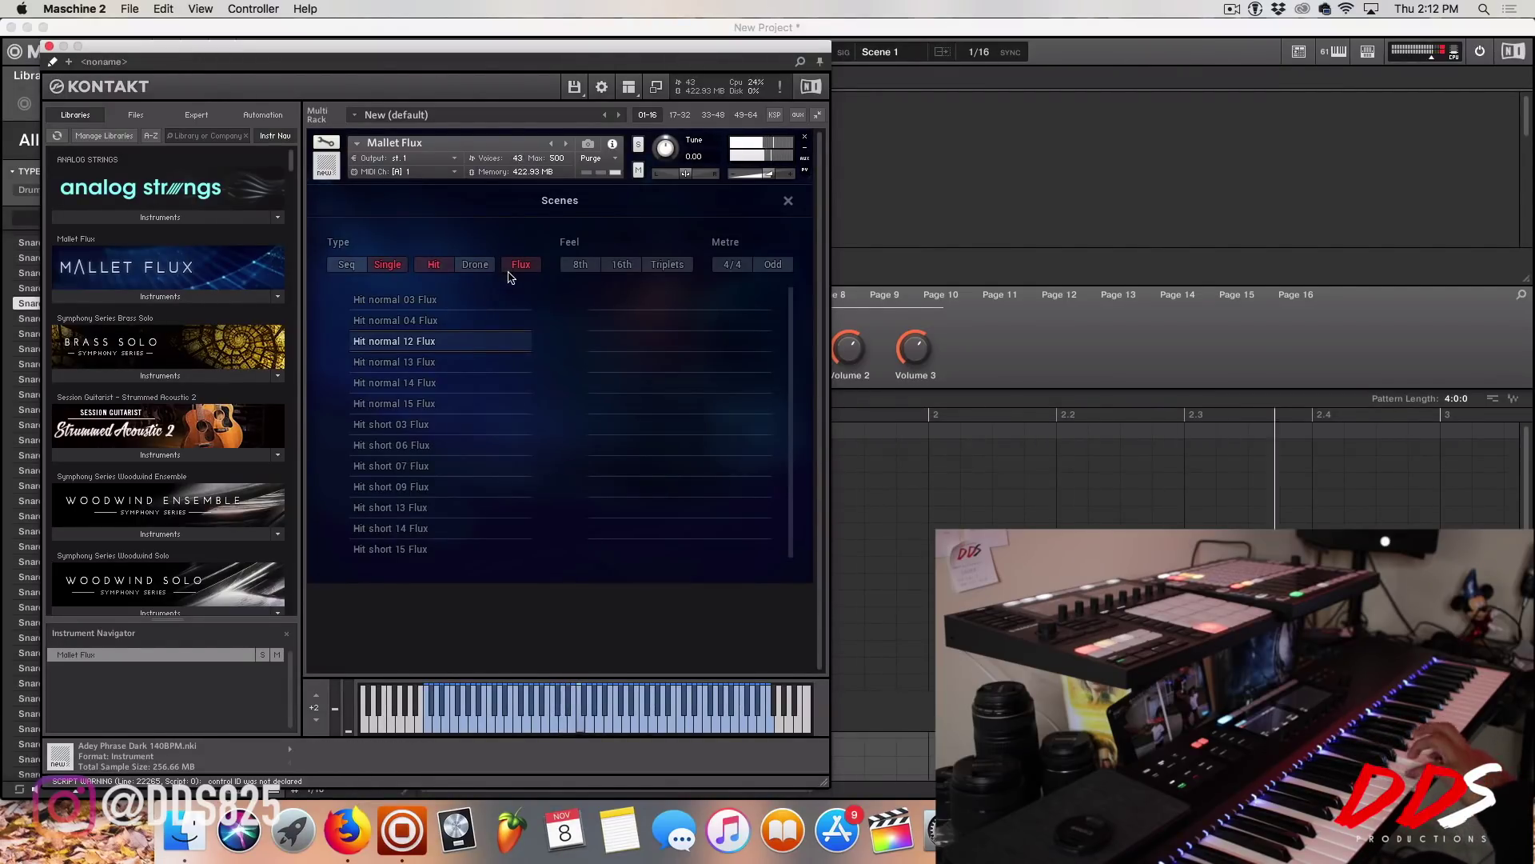
{"action": "left_click", "coordinate": [433, 264]}
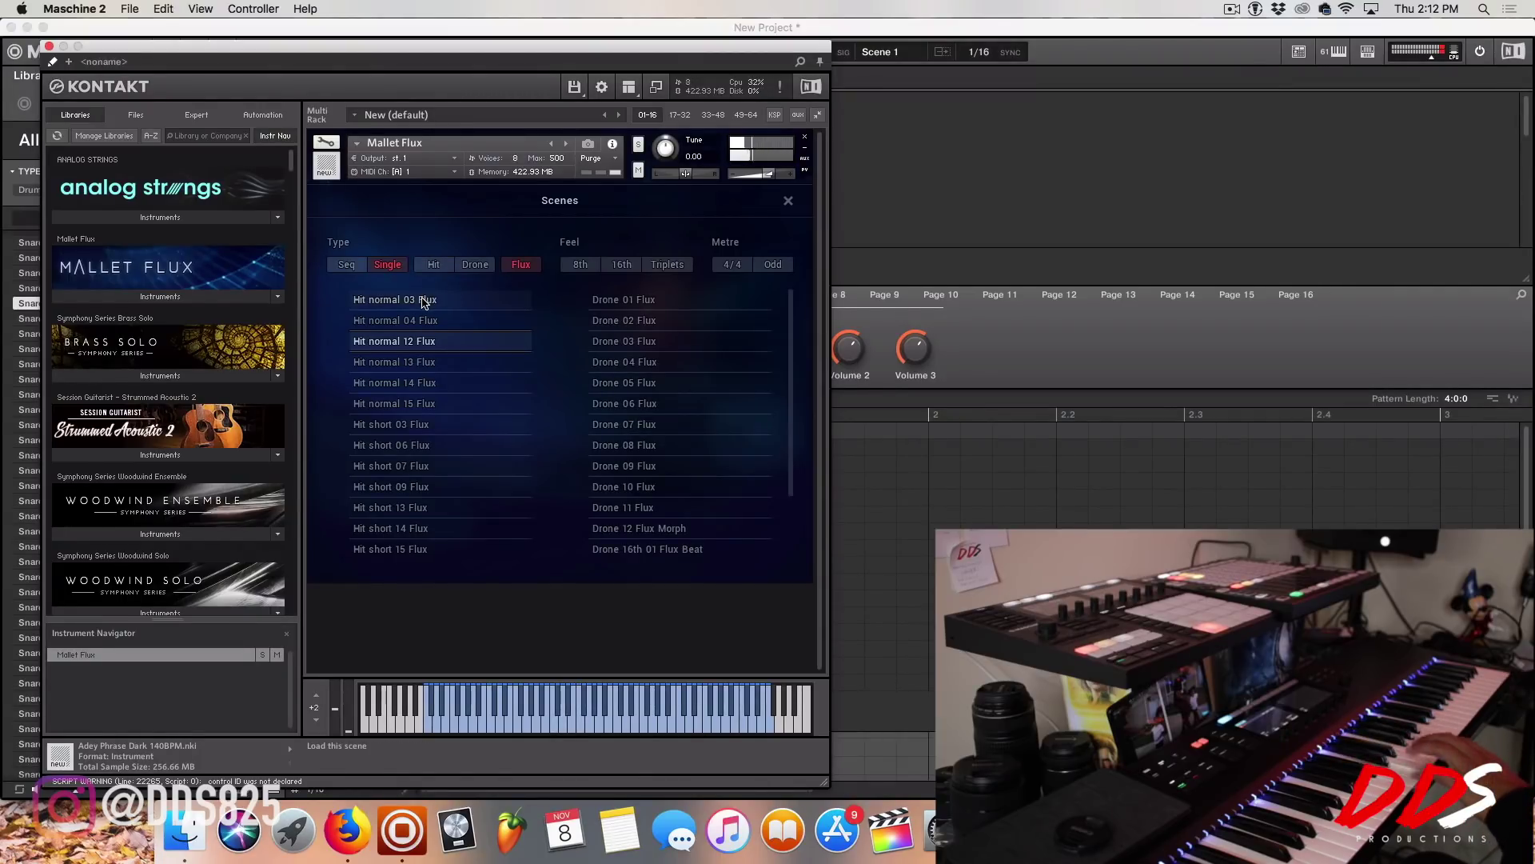
{"action": "left_click", "coordinate": [346, 264]}
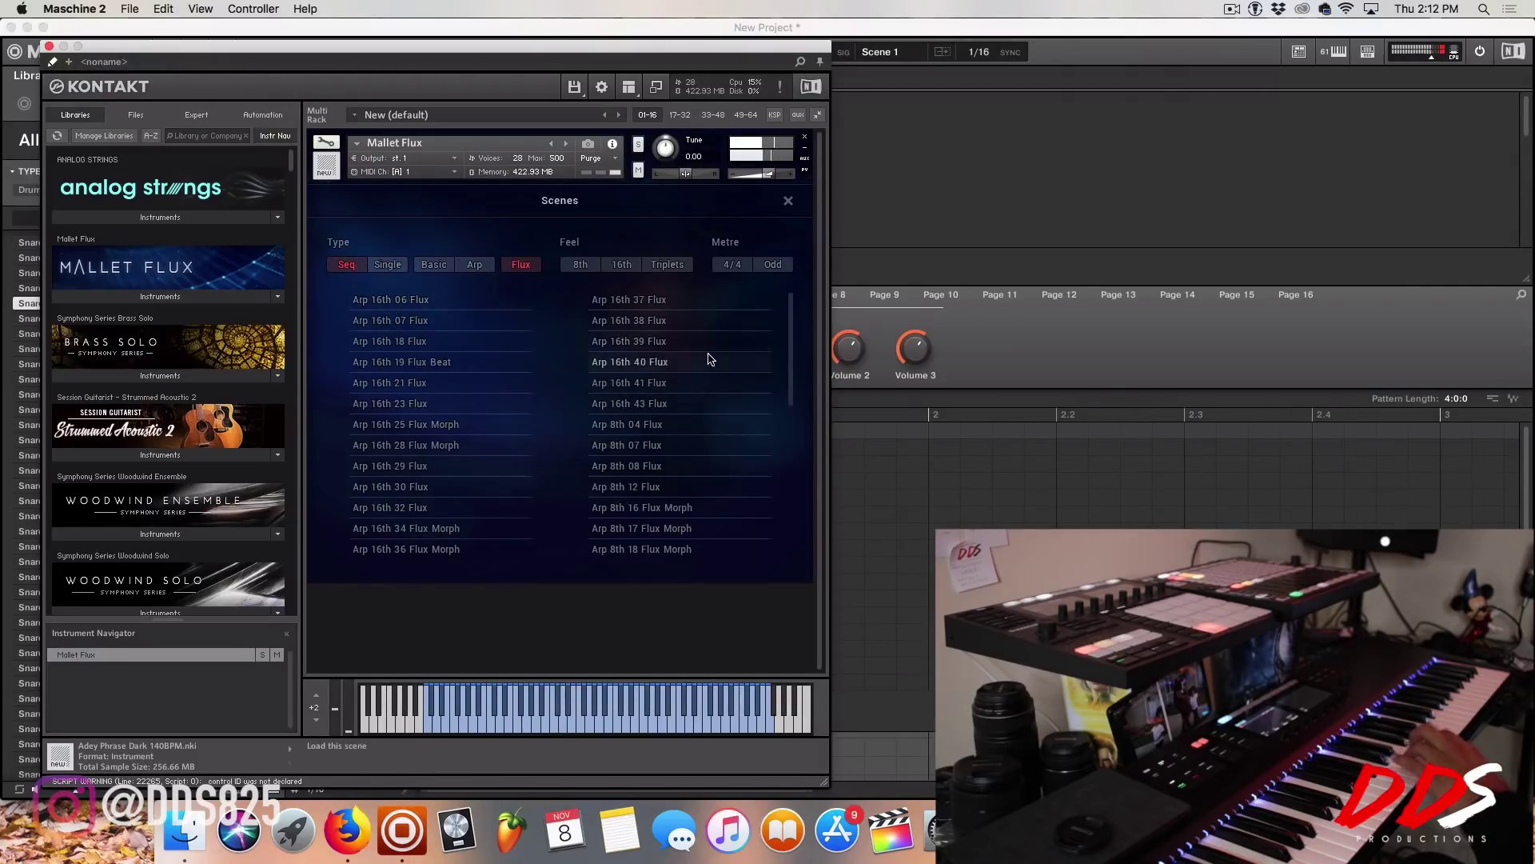
{"action": "left_click", "coordinate": [632, 432]}
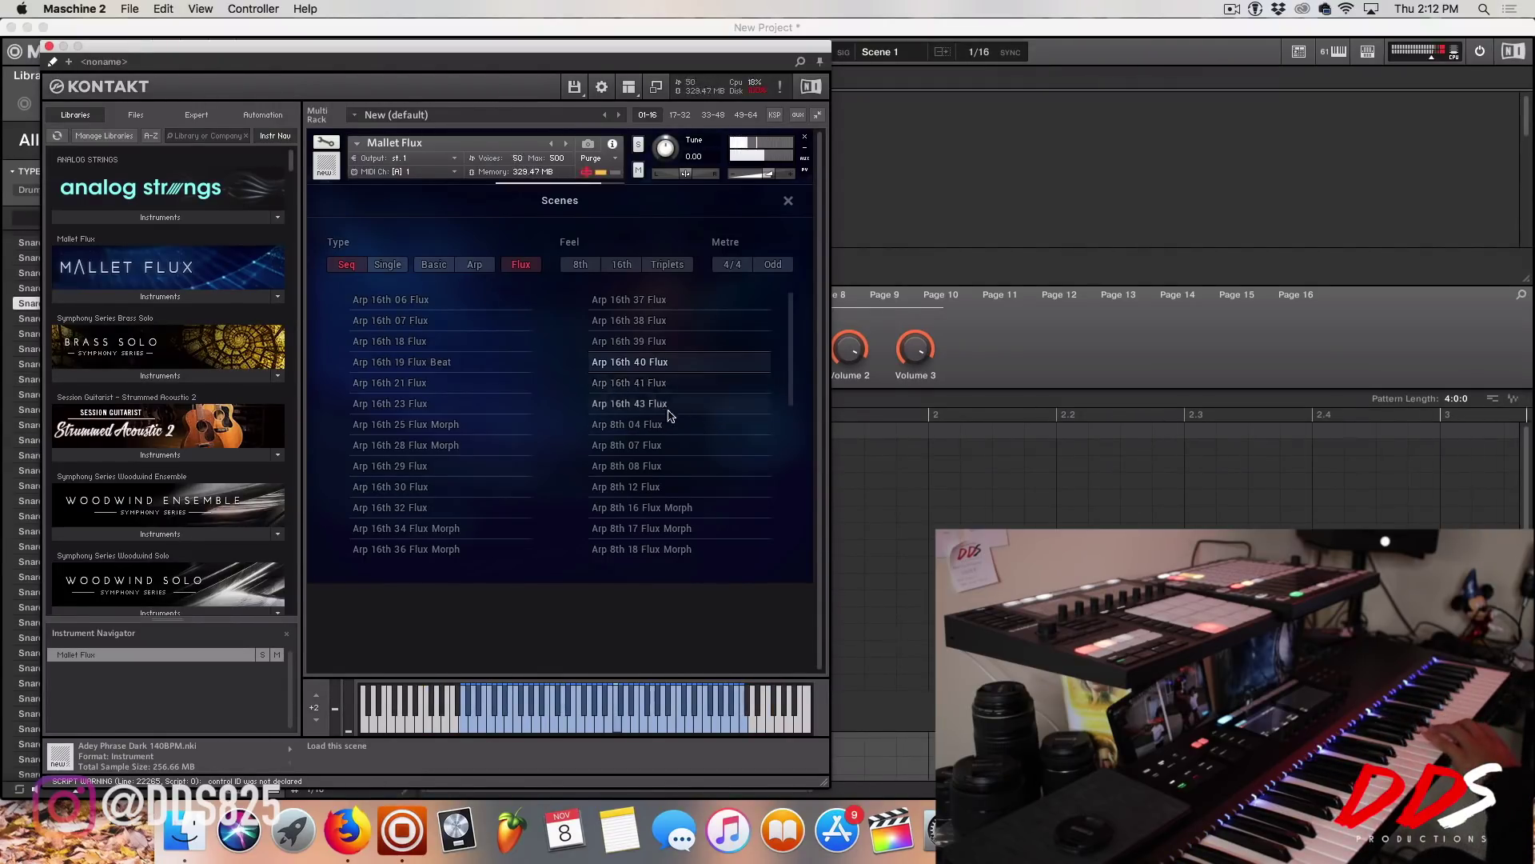
{"action": "left_click_drag", "start_coordinate": [790, 392], "coordinate": [786, 448]}
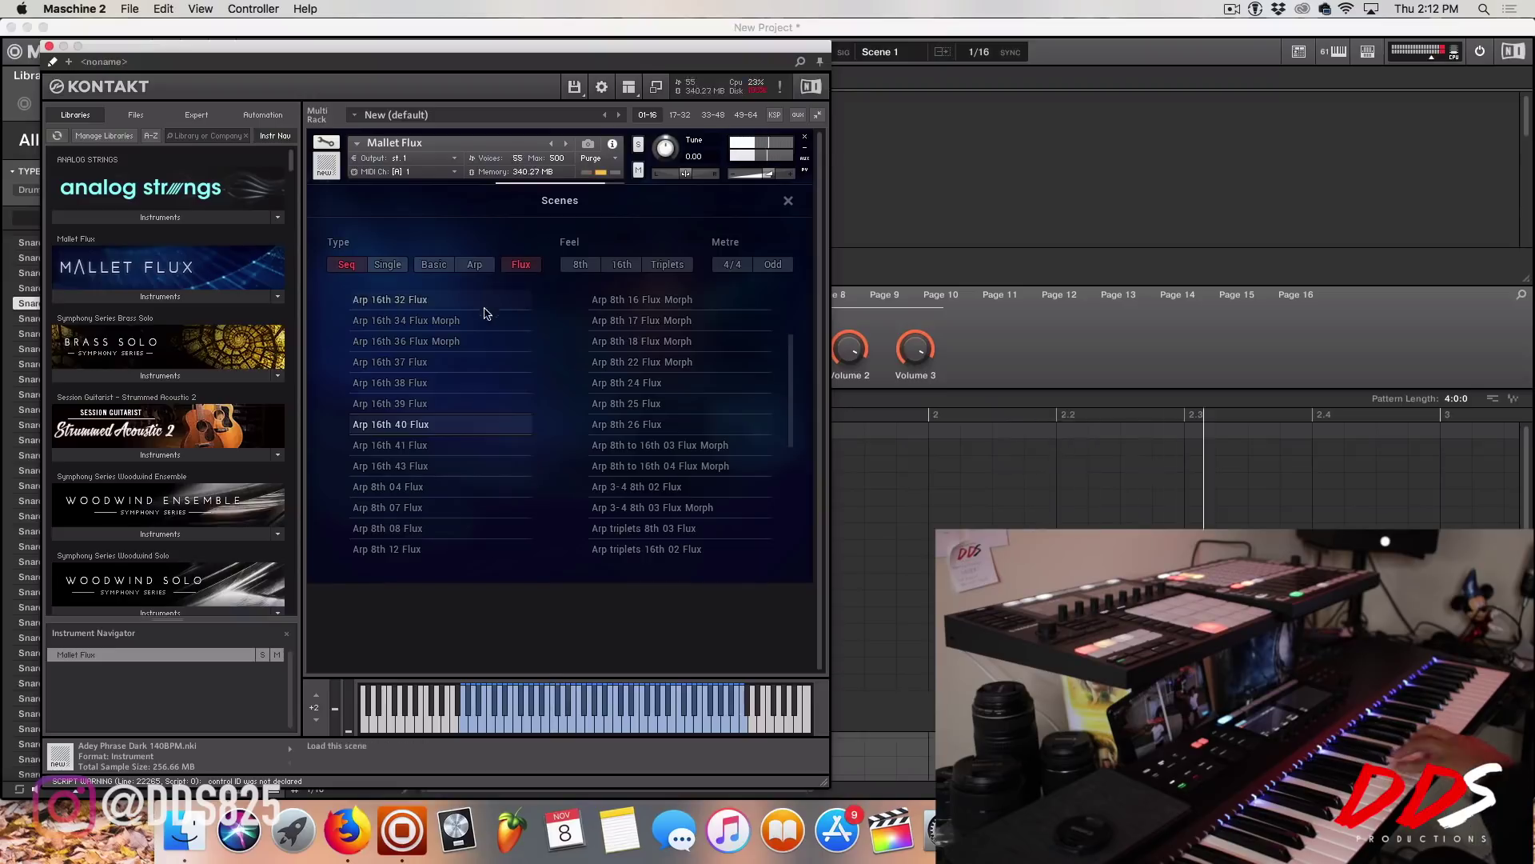
{"action": "left_click", "coordinate": [790, 440]}
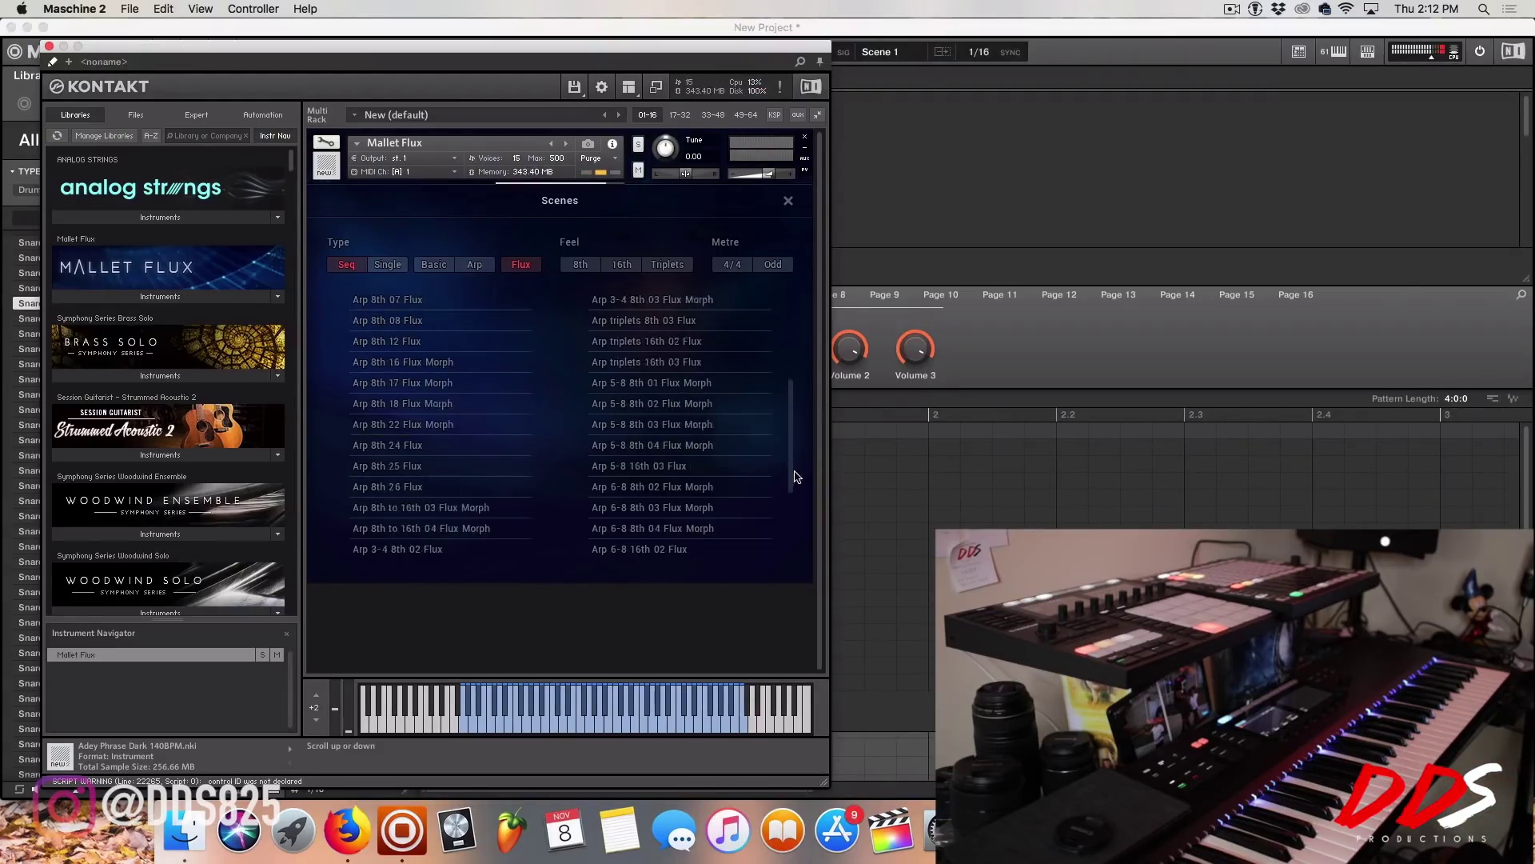
{"action": "left_click", "coordinate": [390, 448]}
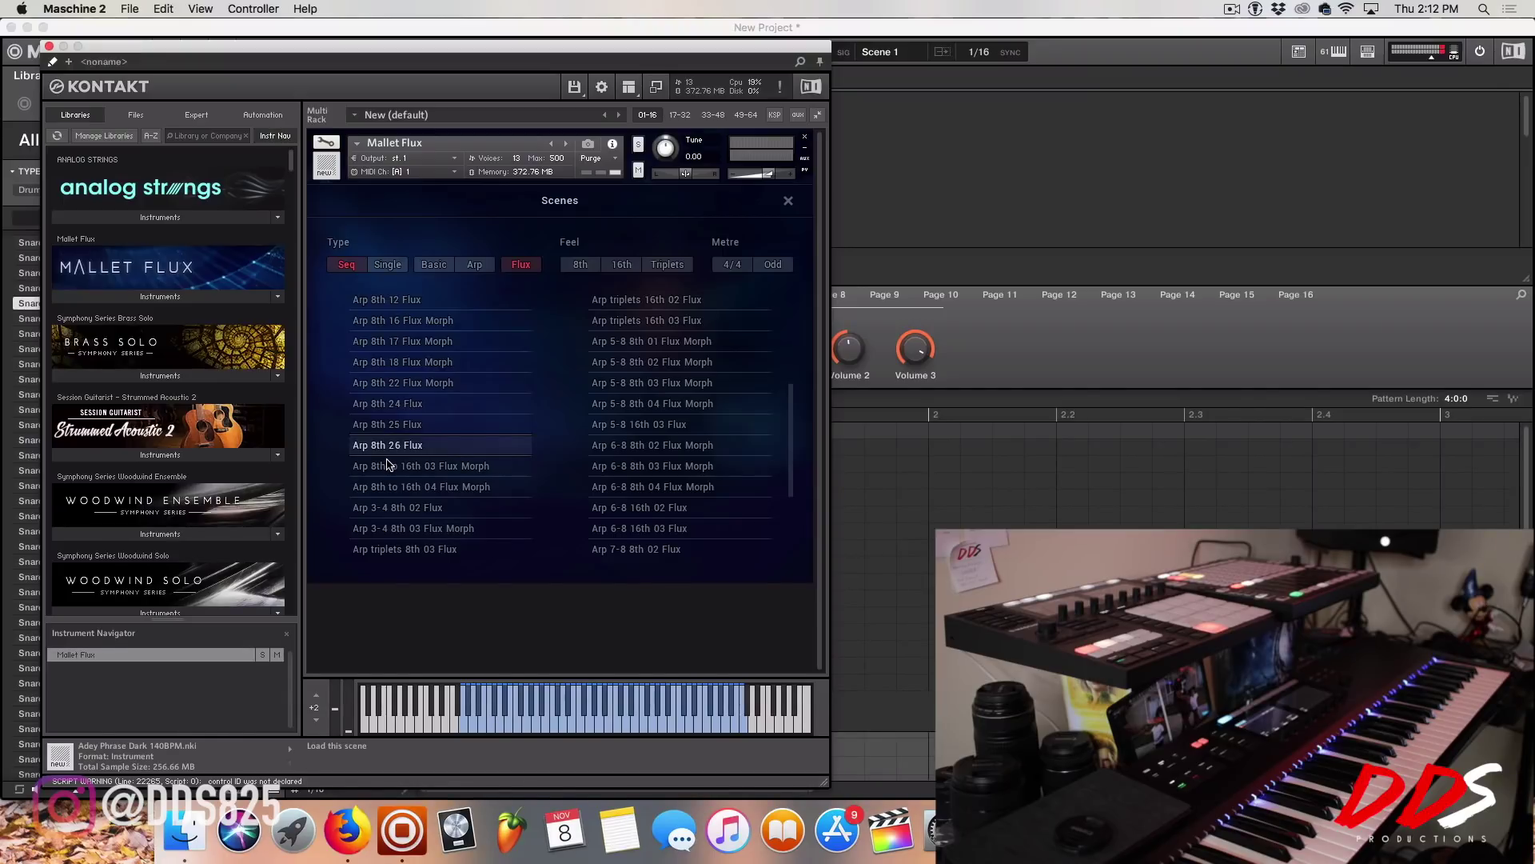
{"action": "left_click", "coordinate": [387, 457]}
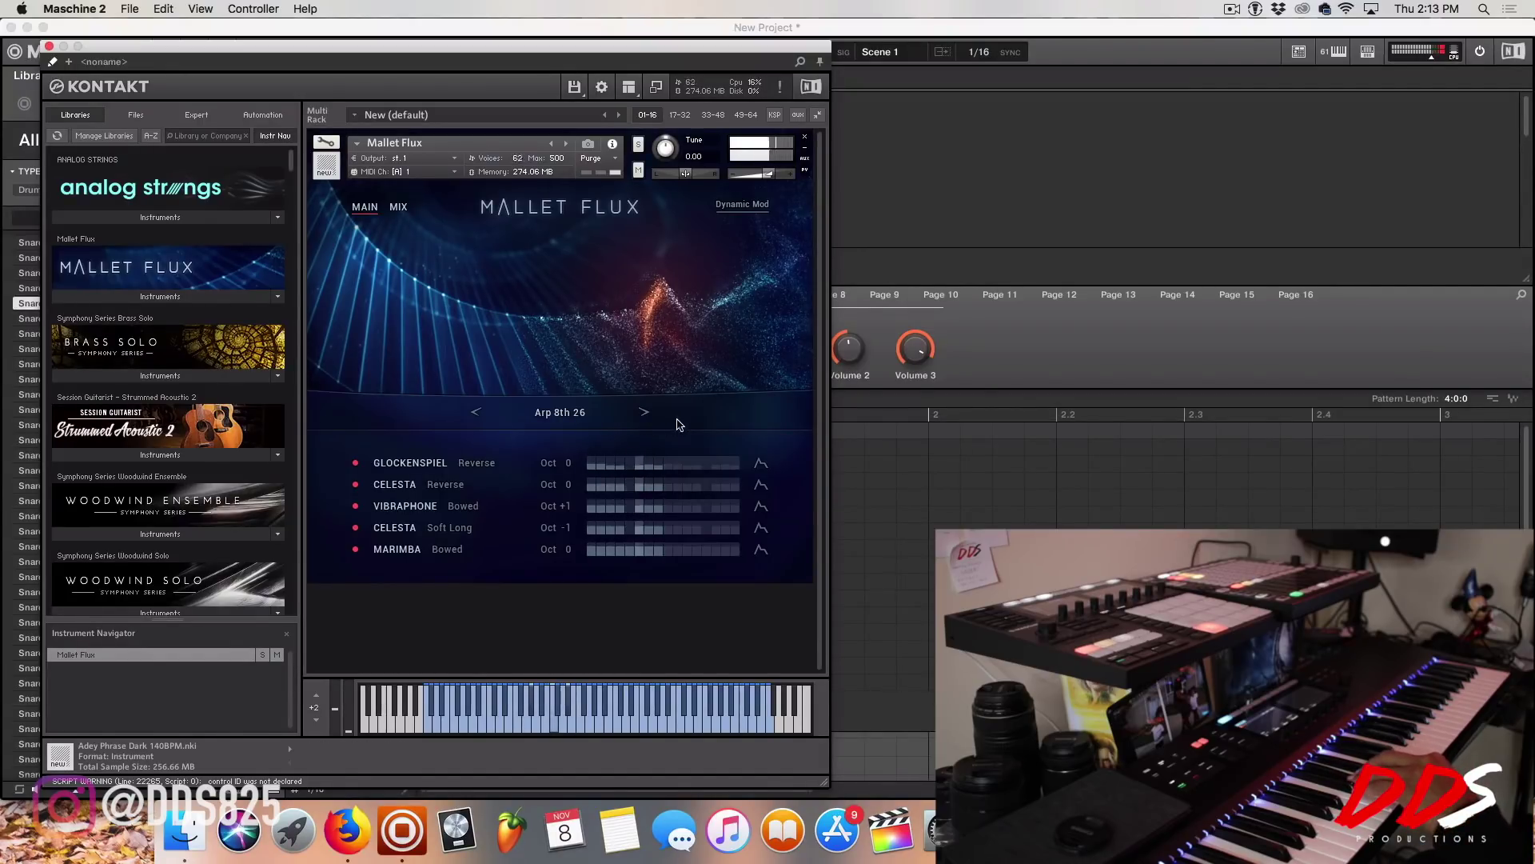
Step: Open the Glockenspiel's sequencer and raise the velocities of steps 5, 7 and 8
{"action": "left_click", "coordinate": [760, 462]}
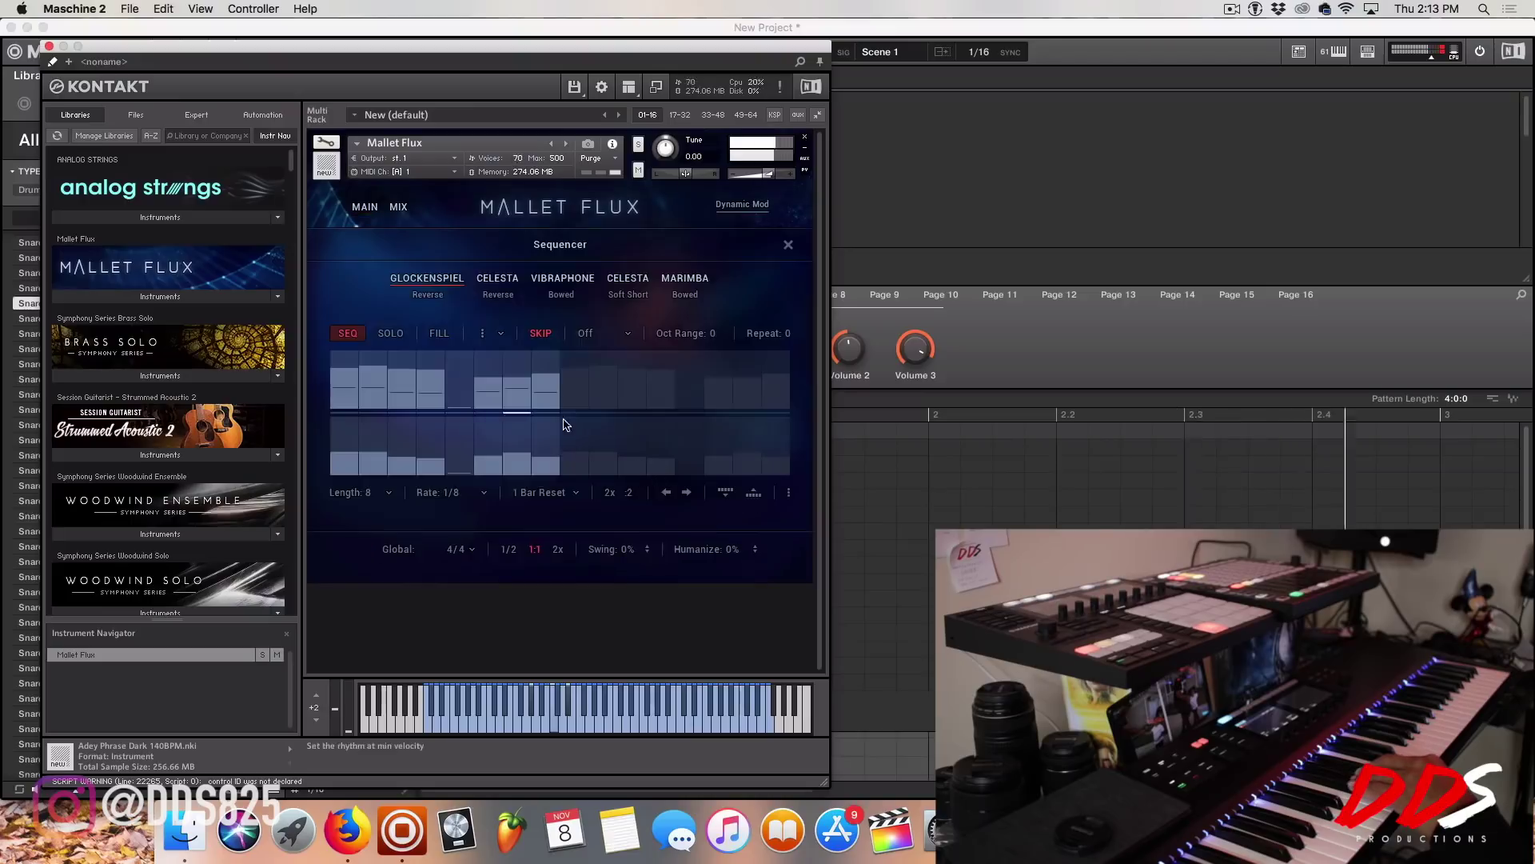
{"action": "left_click", "coordinate": [470, 369]}
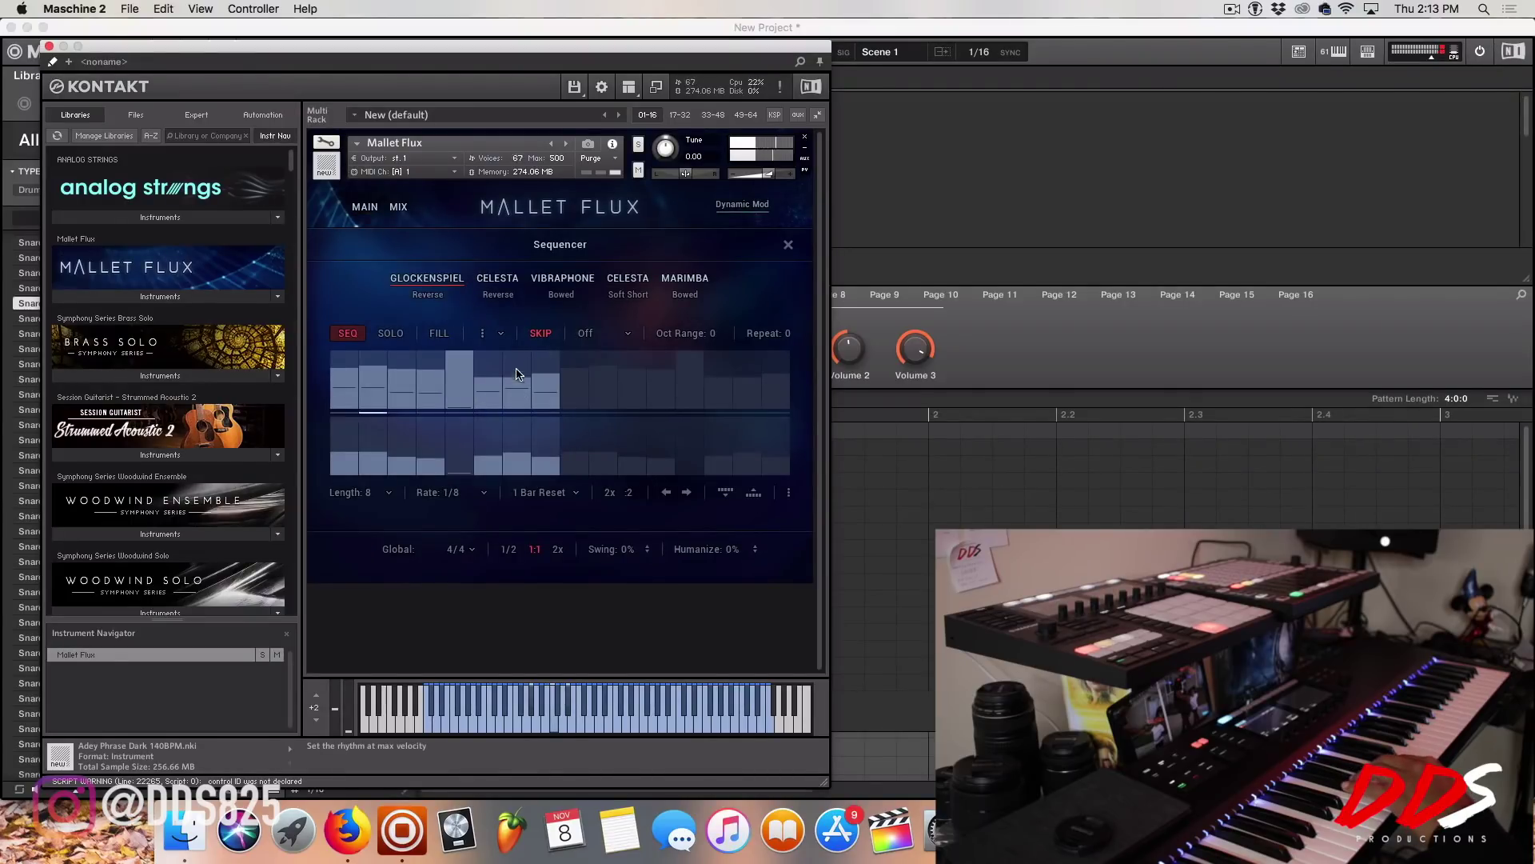
{"action": "left_click_drag", "start_coordinate": [444, 472], "coordinate": [462, 355]}
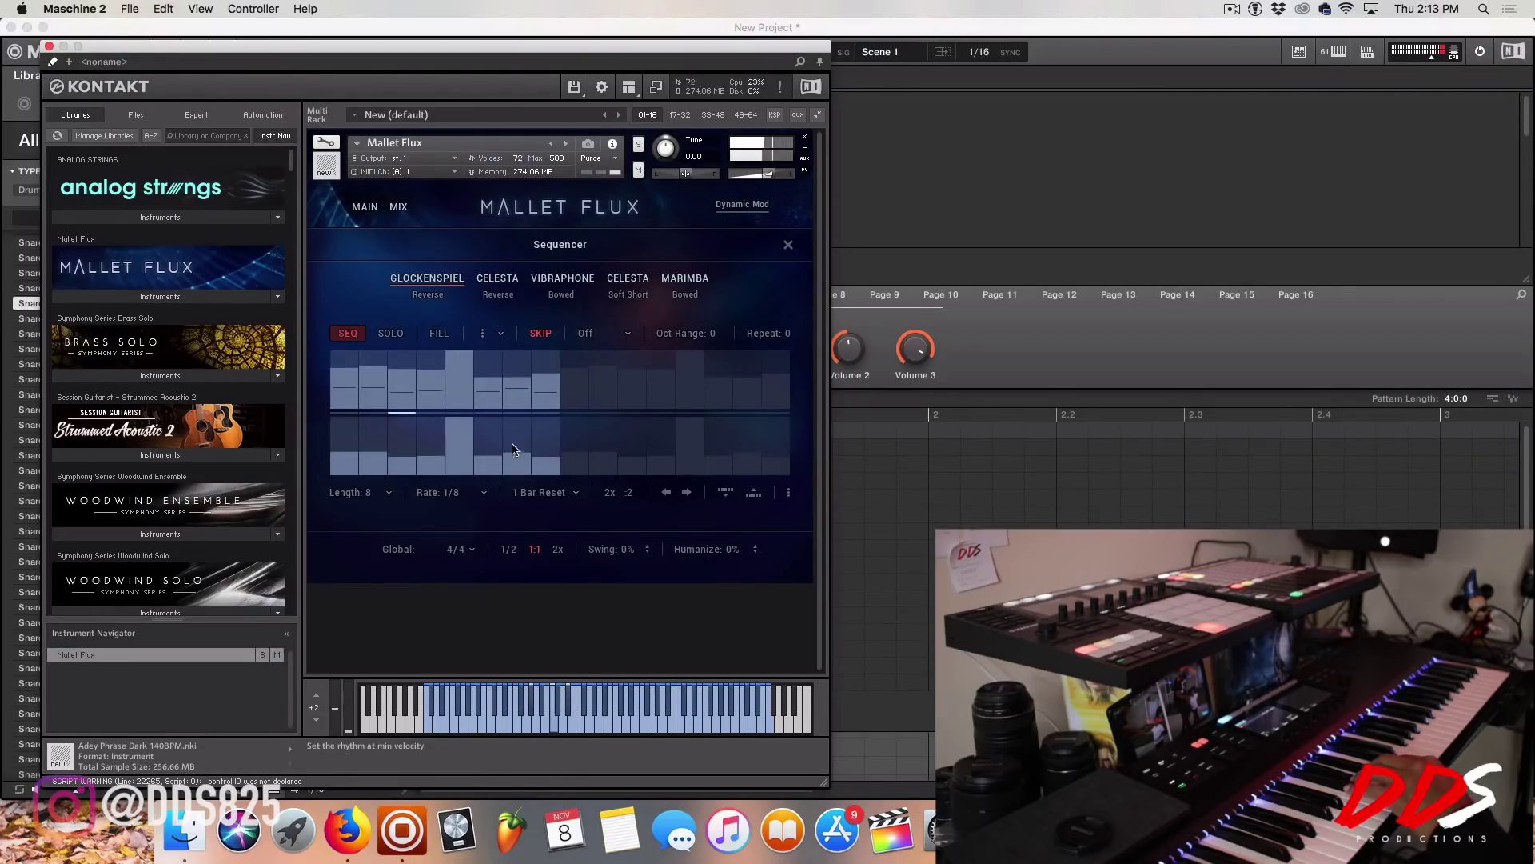
{"action": "left_click_drag", "start_coordinate": [513, 443], "coordinate": [546, 302]}
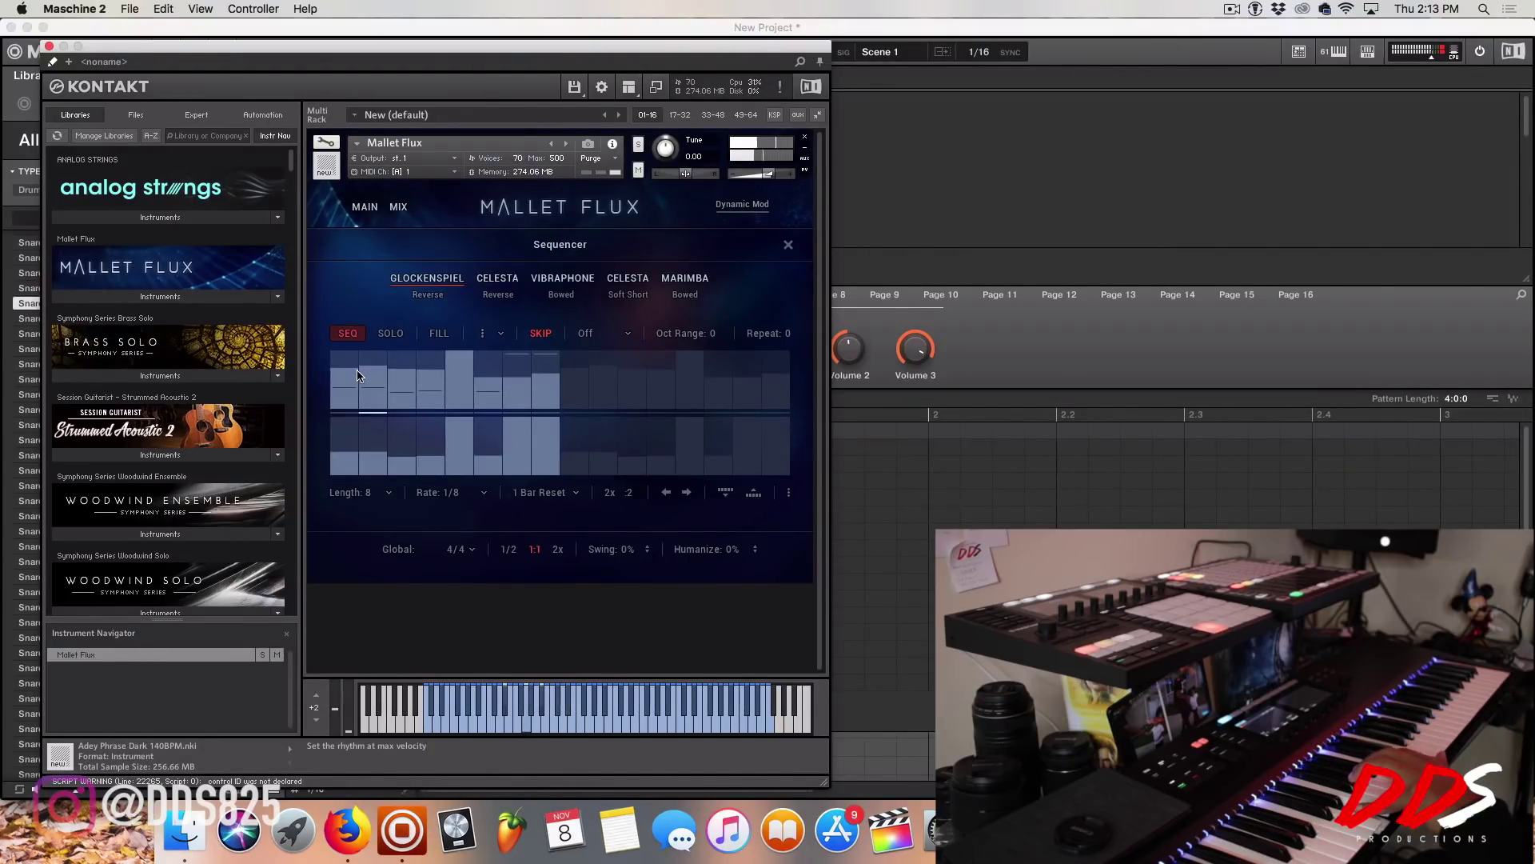
Step: Raise the maximum velocity of step 5 in the Celesta Reverse and Vibraphone sequences
{"action": "left_click", "coordinate": [498, 278]}
{"action": "left_click", "coordinate": [465, 371]}
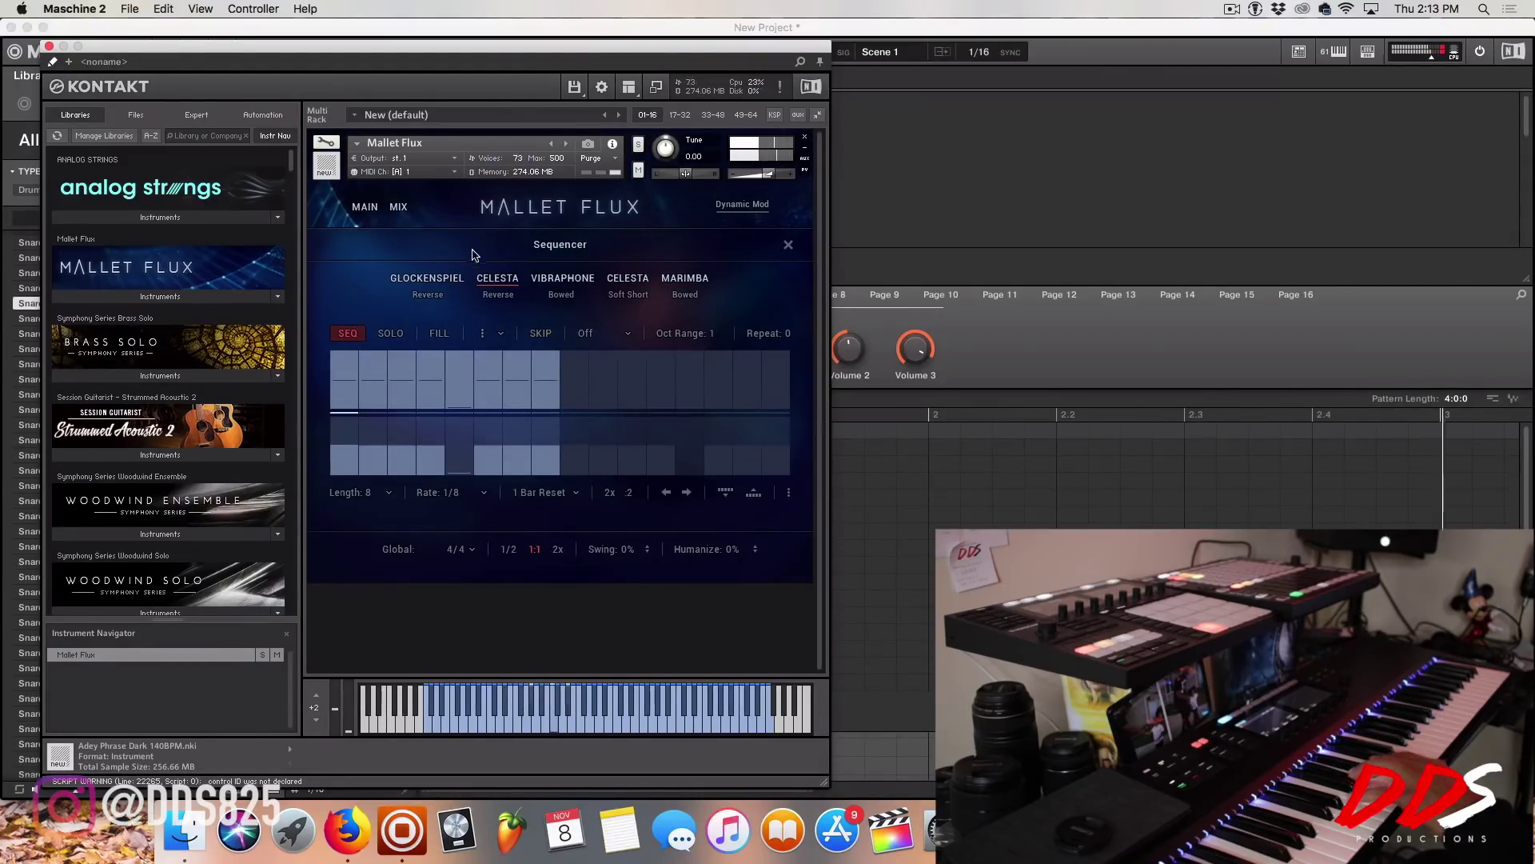
{"action": "left_click", "coordinate": [586, 289]}
{"action": "left_click", "coordinate": [460, 392]}
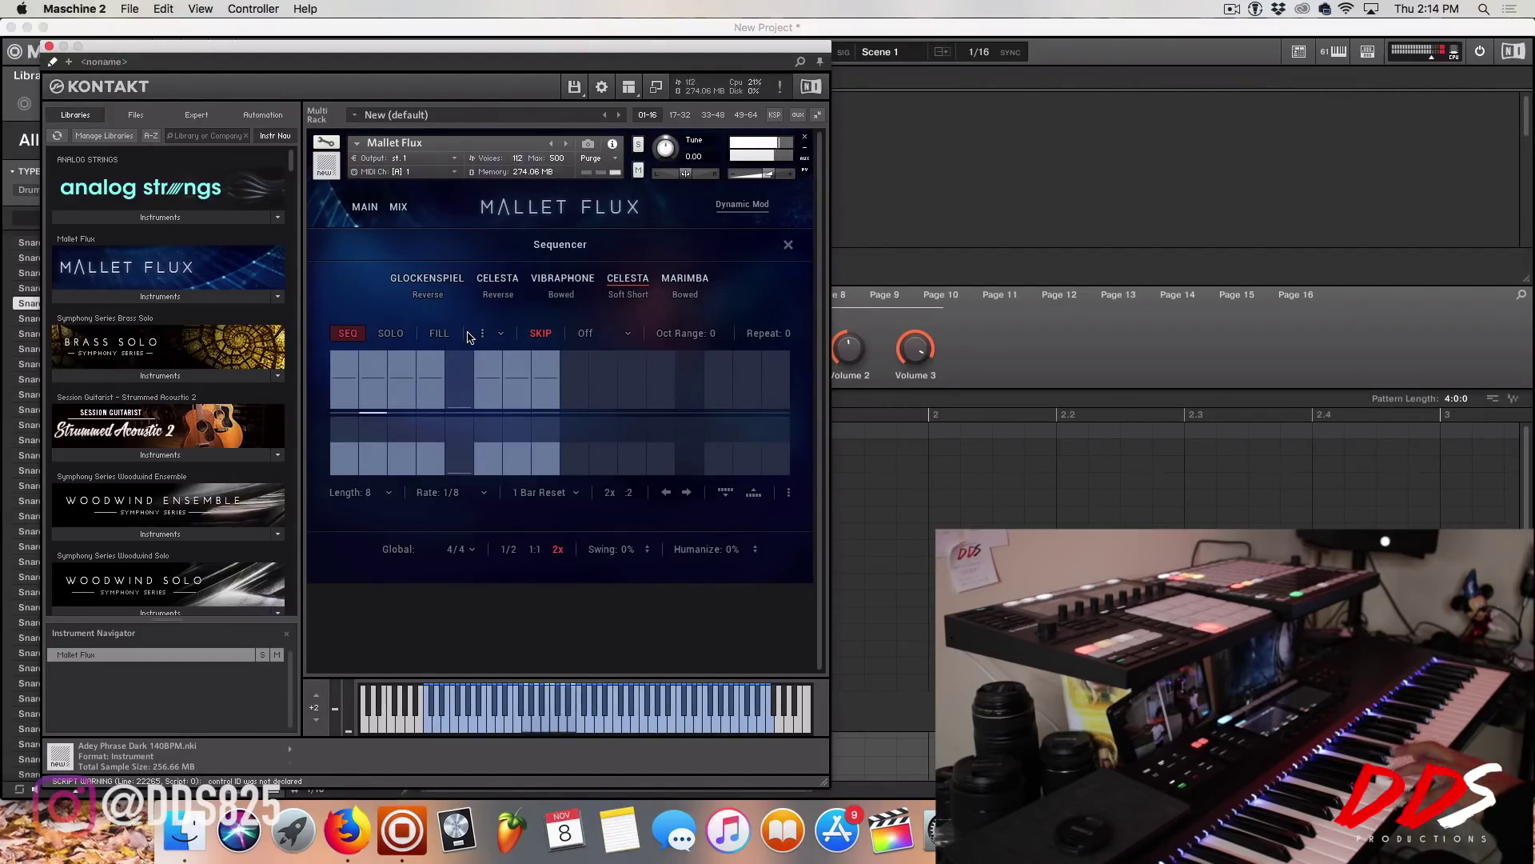
Step: Apply fill blocks to the Marimba and Celesta Soft Short sequences and advance to the scene after Arp 8th 26
{"action": "left_click", "coordinate": [685, 279]}
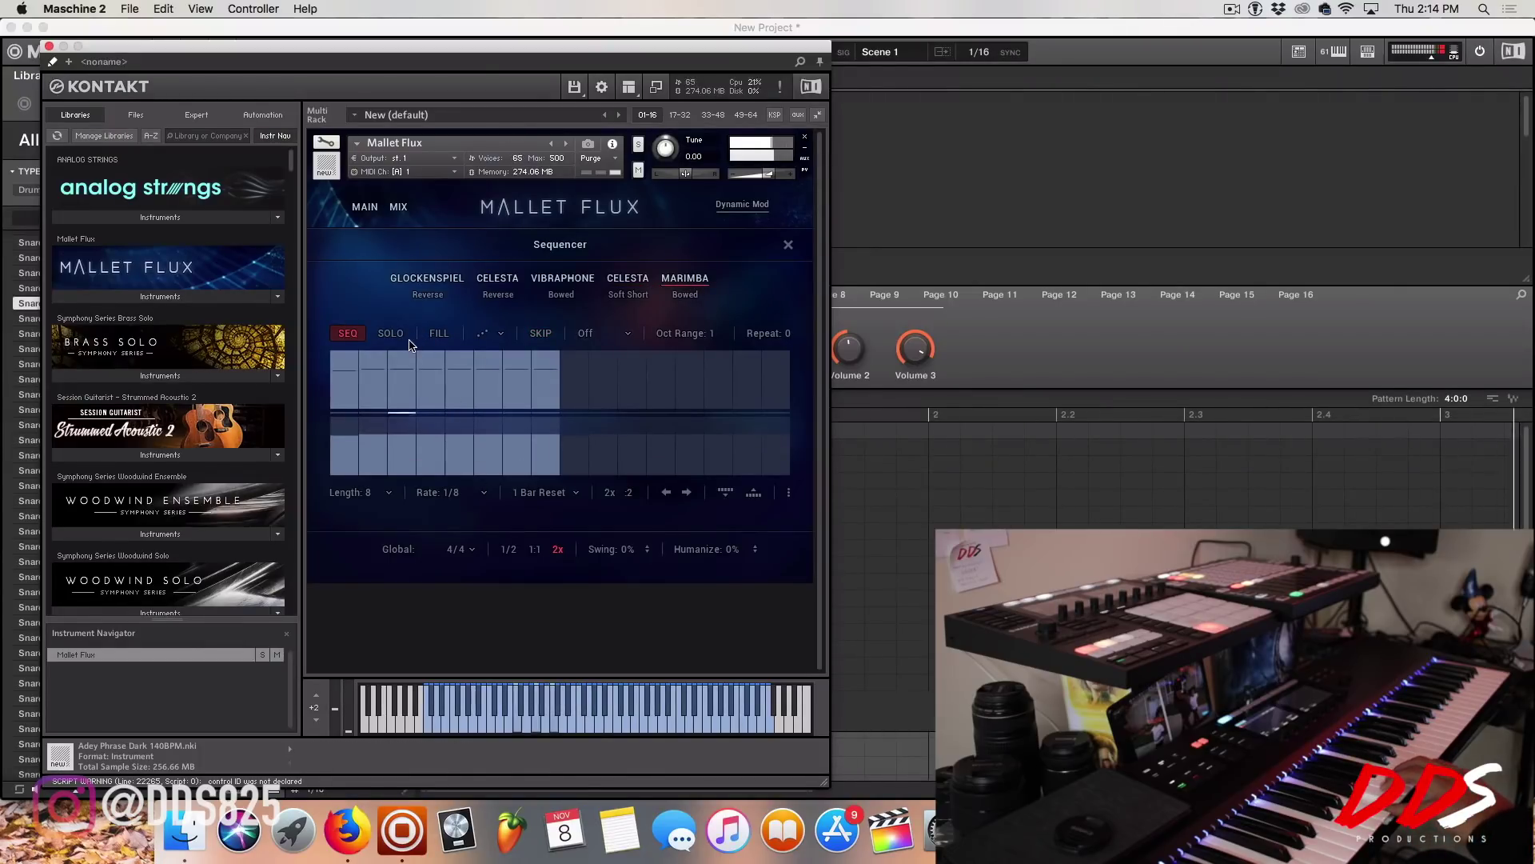
{"action": "left_click", "coordinate": [447, 333]}
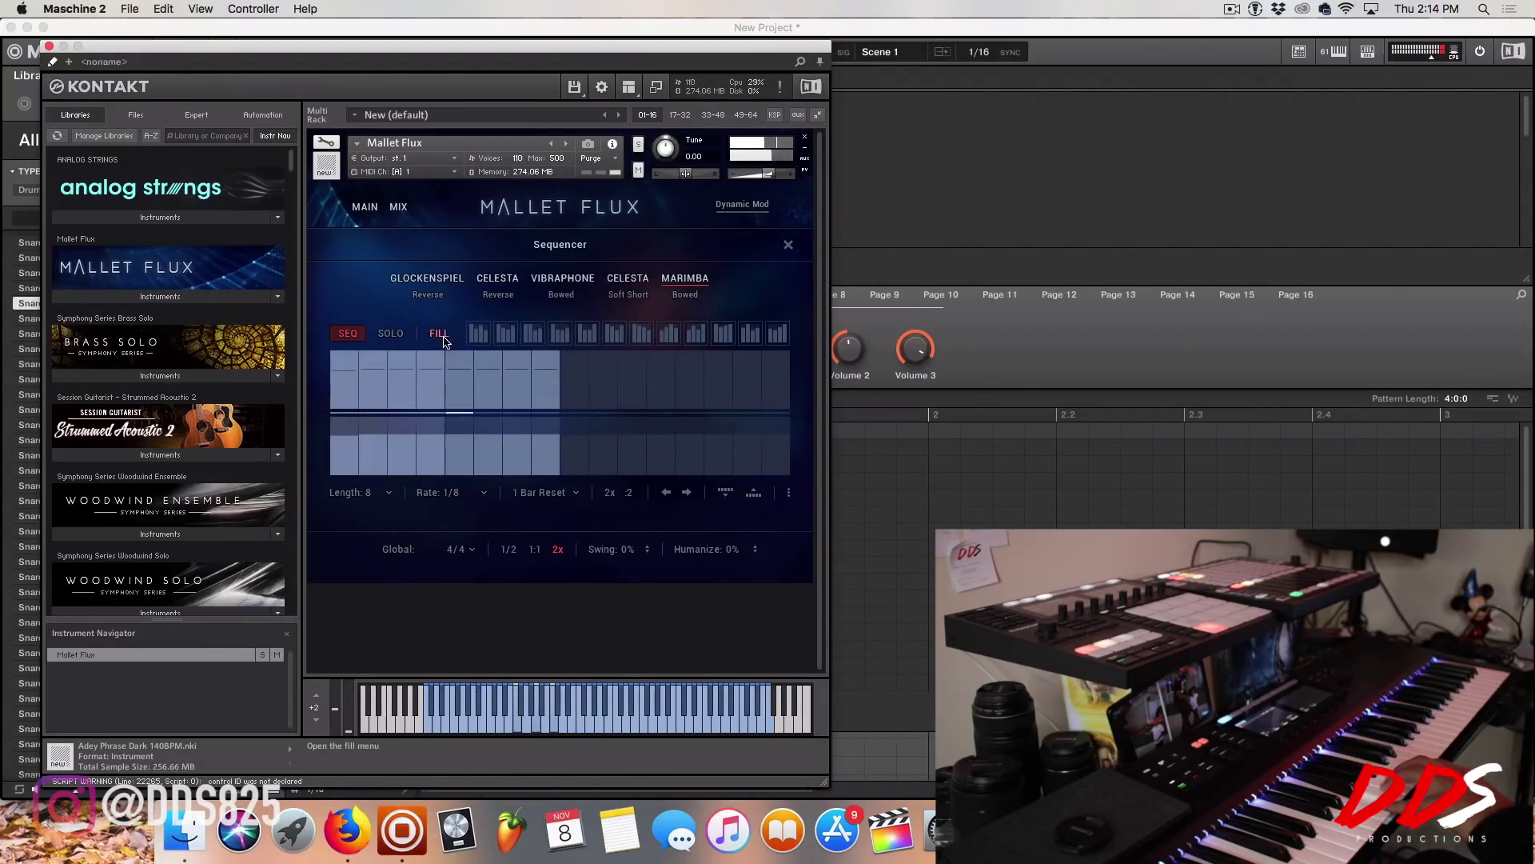
{"action": "left_click", "coordinate": [610, 338]}
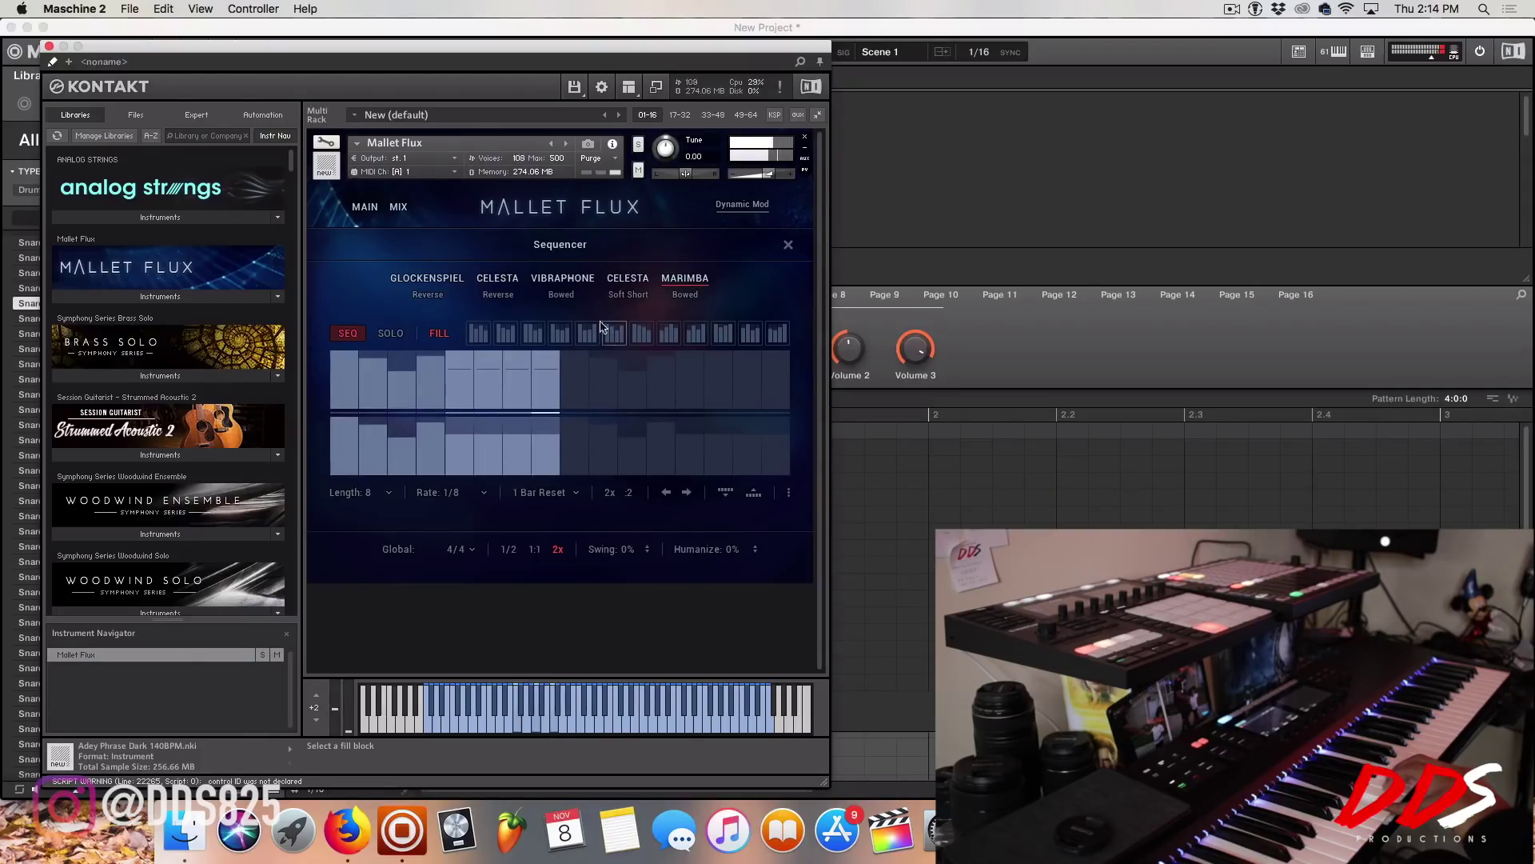
{"action": "left_click", "coordinate": [559, 334]}
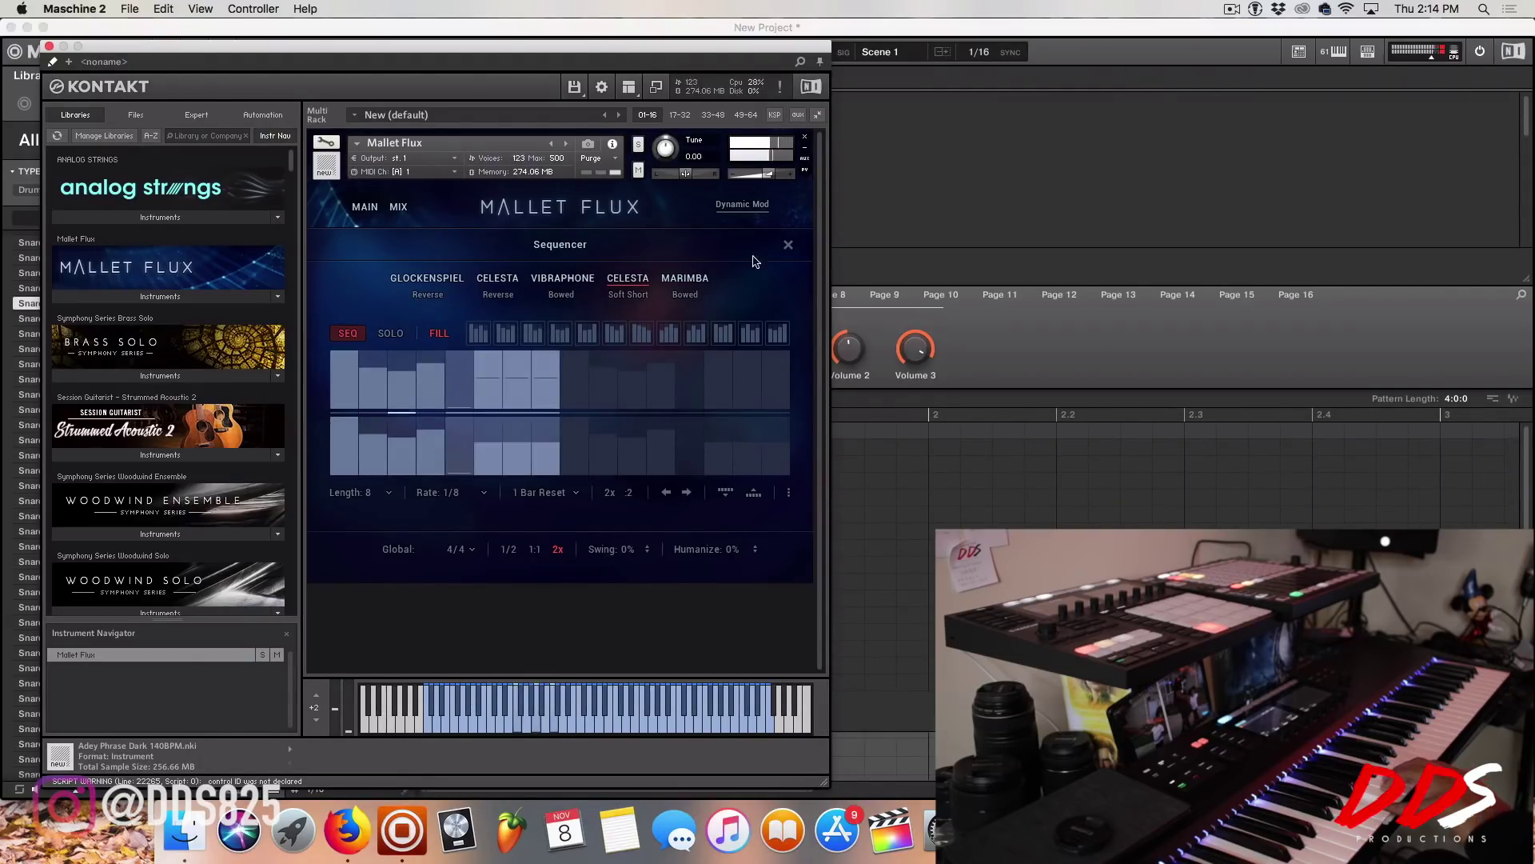
{"action": "left_click", "coordinate": [788, 244]}
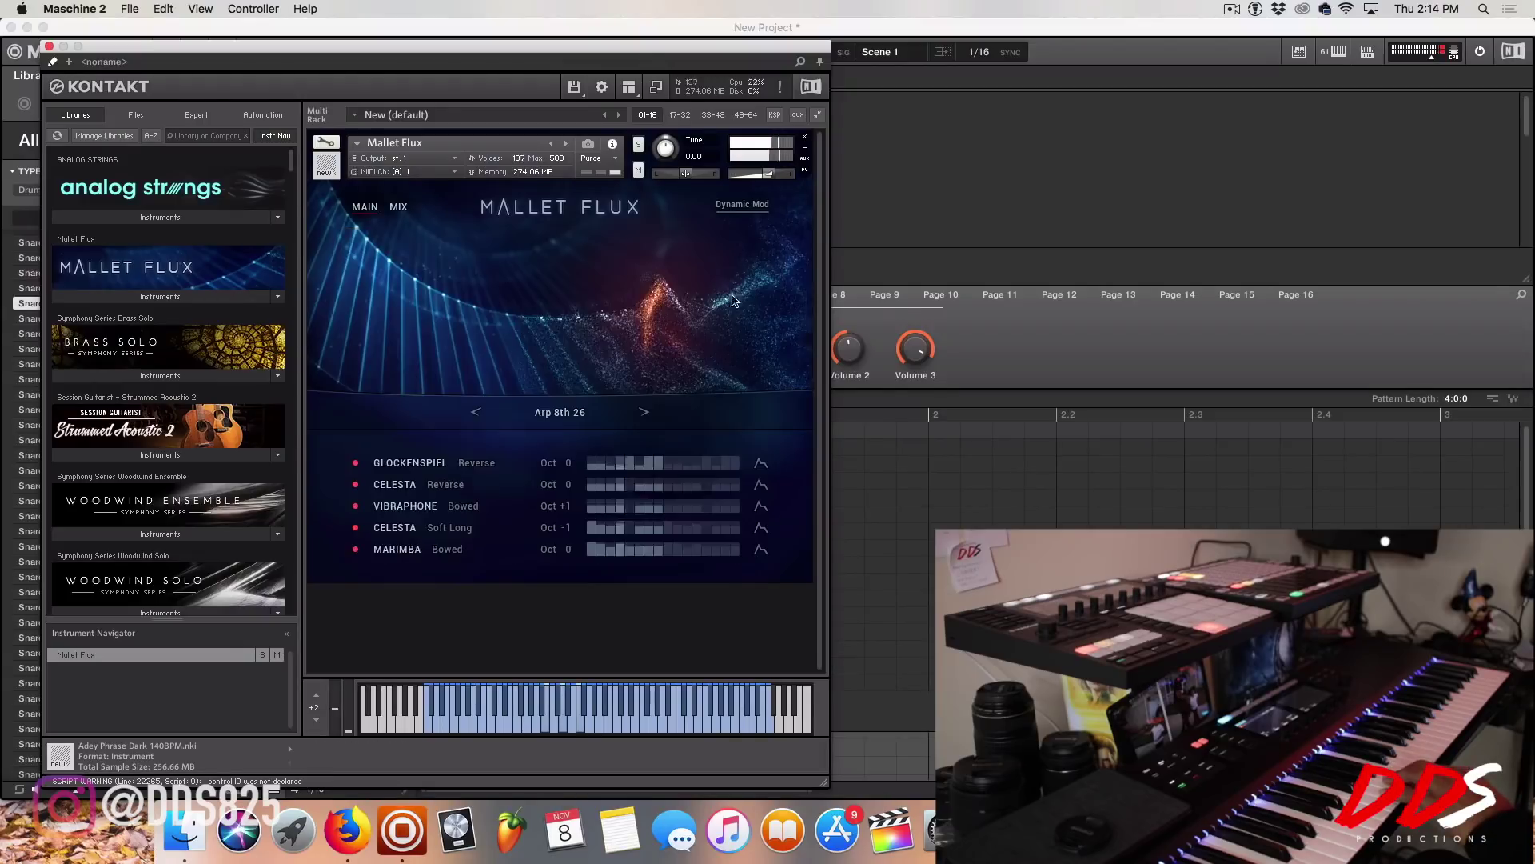
{"action": "left_click", "coordinate": [644, 413]}
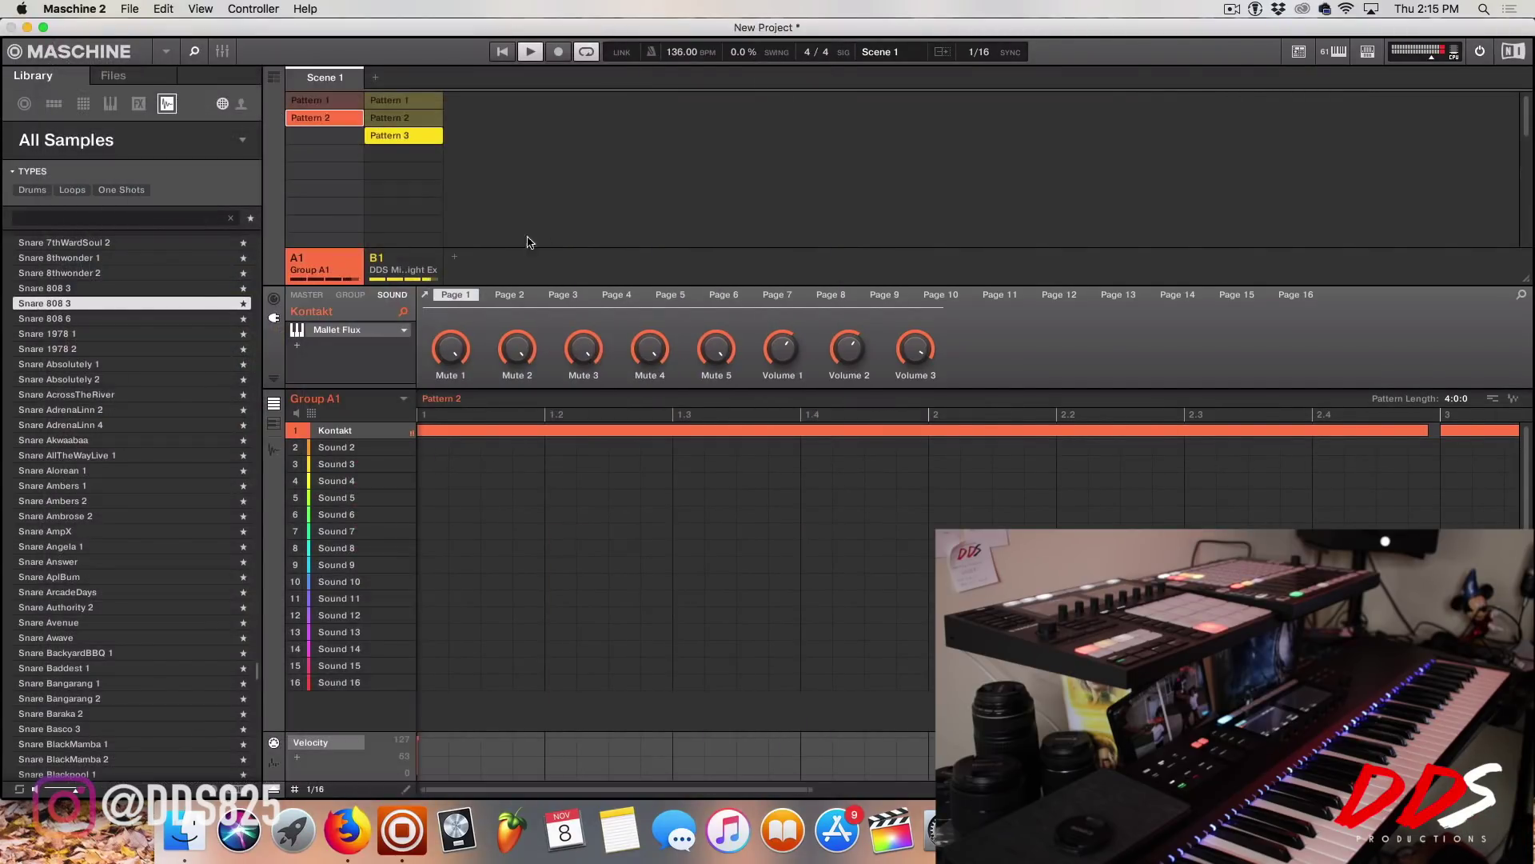
Step: Add a new group after B1 and show the Massive presets in the instrument library
{"action": "left_click", "coordinate": [453, 258]}
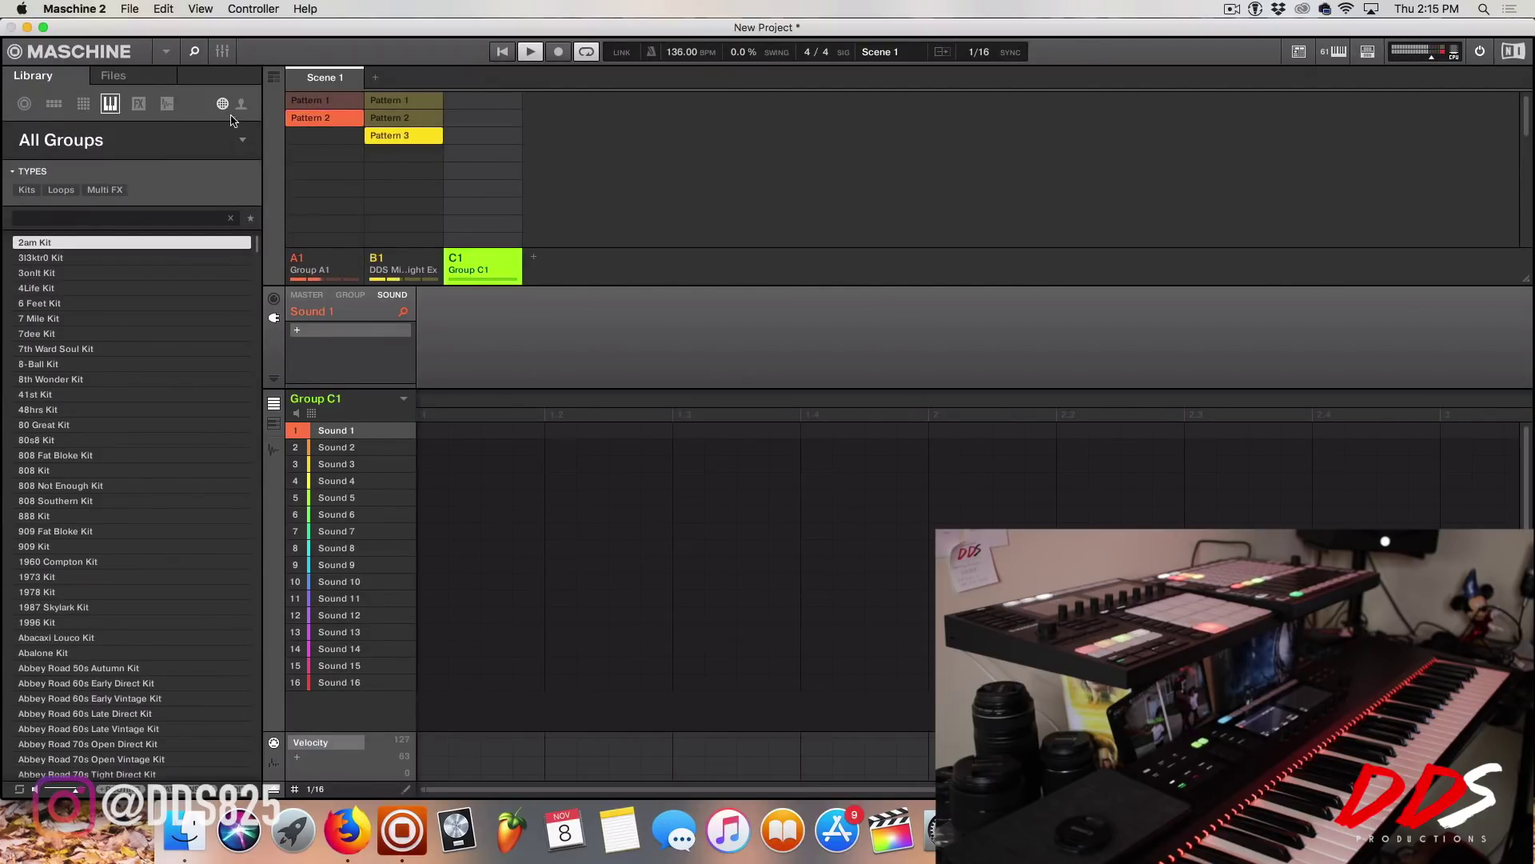
{"action": "scroll", "coordinate": [160, 559], "scroll_direction": "down", "scroll_amount": 10}
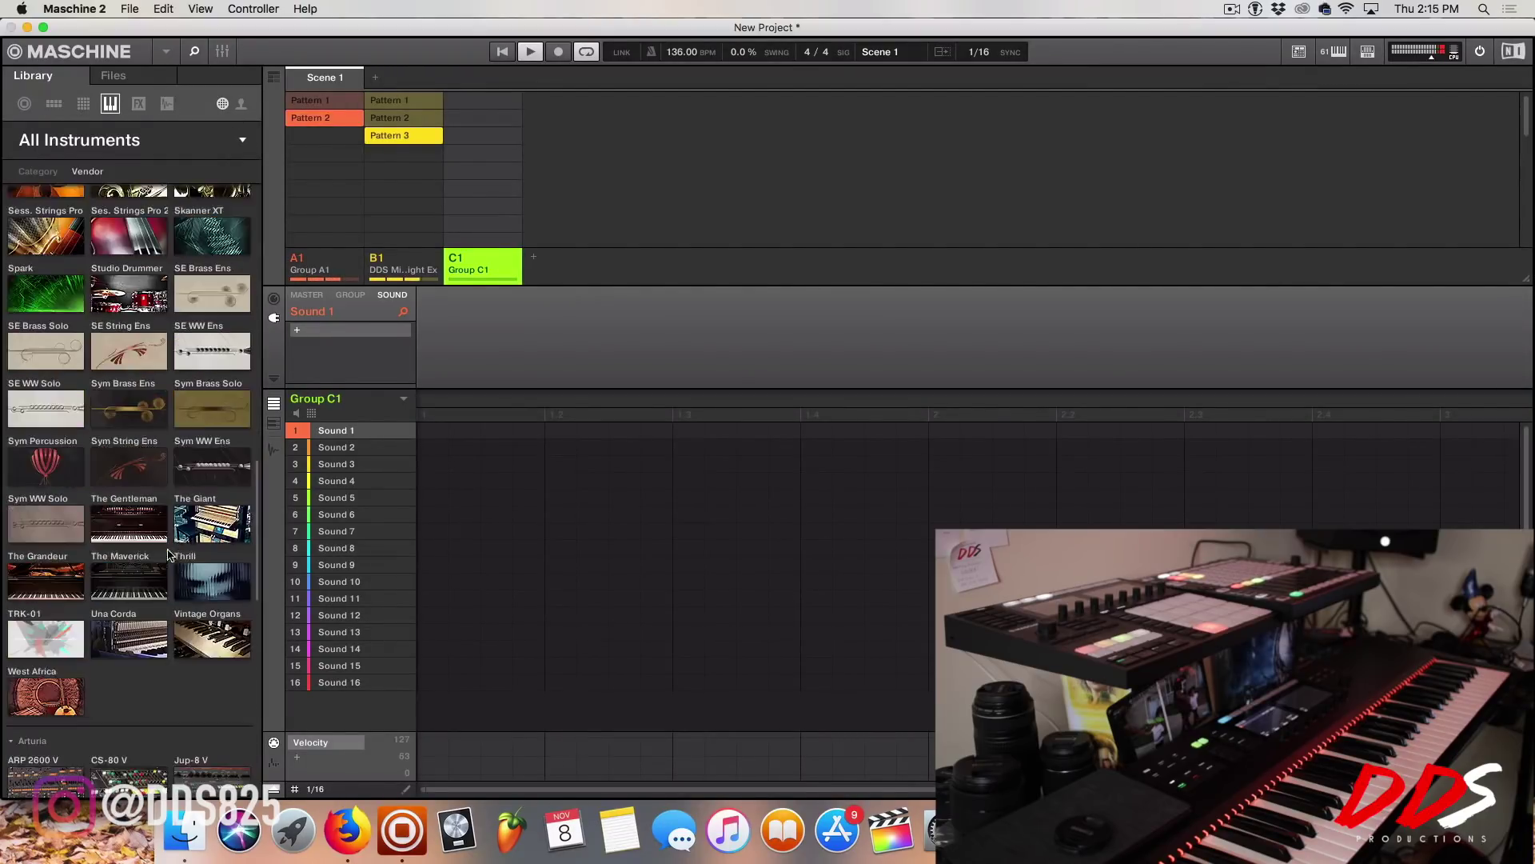
{"action": "scroll", "coordinate": [150, 600], "scroll_direction": "up", "scroll_amount": 15}
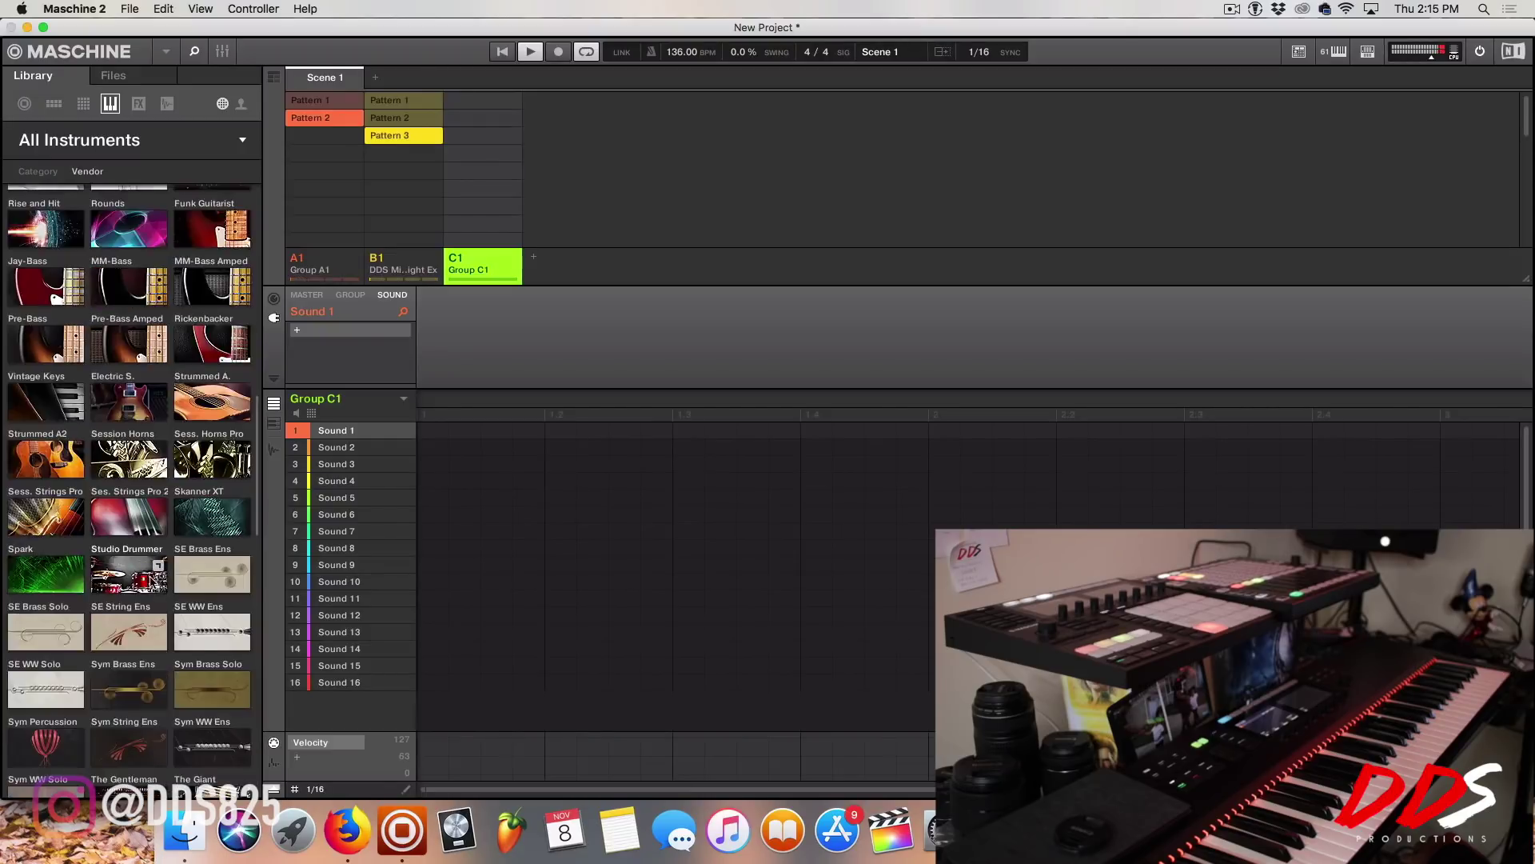
{"action": "scroll", "coordinate": [152, 573], "scroll_direction": "up", "scroll_amount": 2}
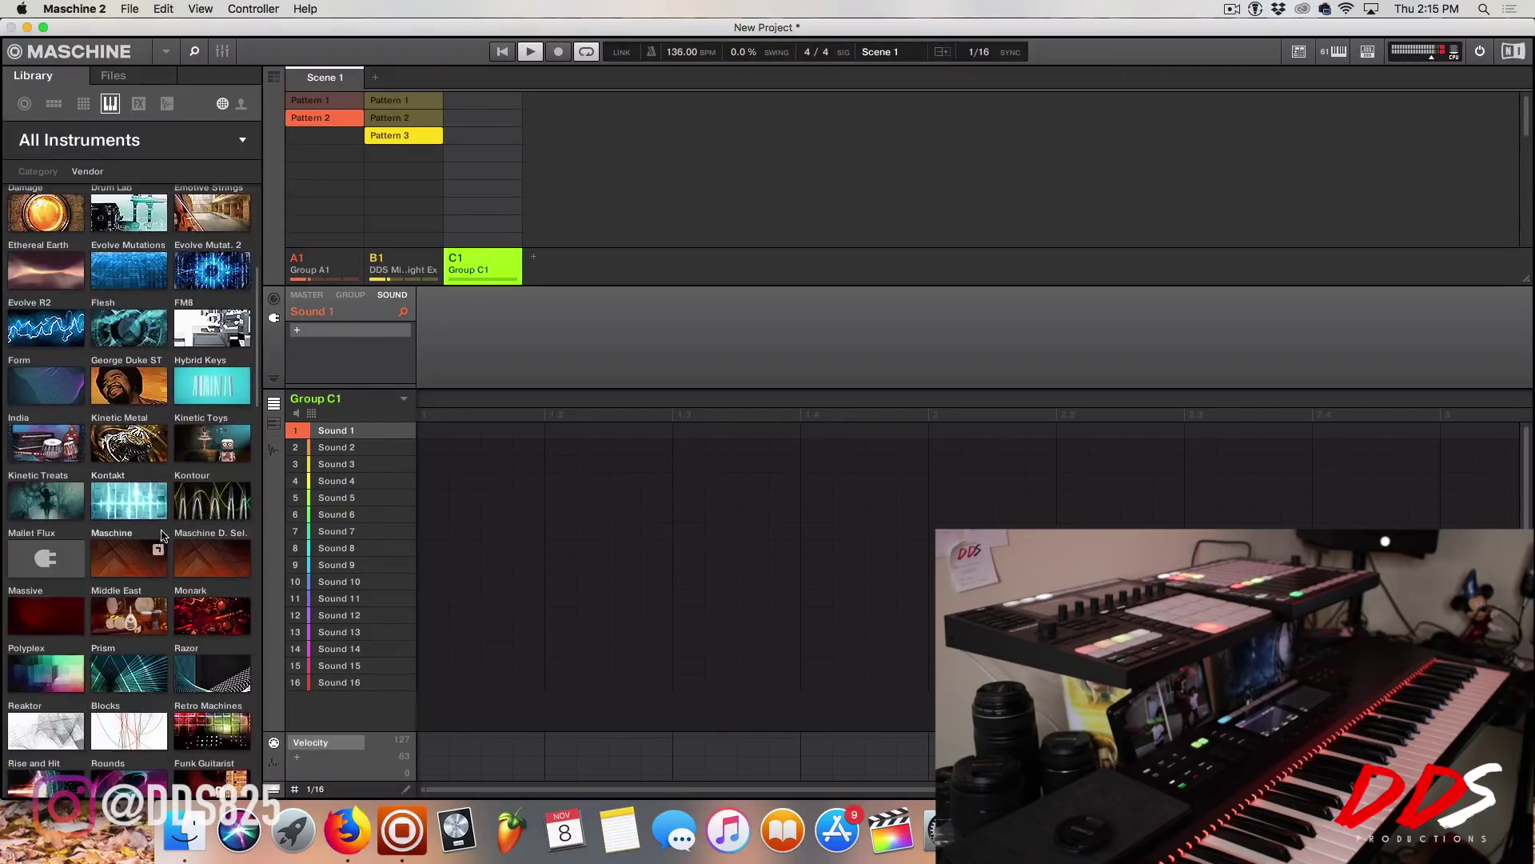
{"action": "left_click", "coordinate": [64, 617]}
Step: Browse the Massive presets, filter them by the Bass type and load Circuit Sub onto sound 1 of Group C1
{"action": "scroll", "coordinate": [96, 640], "scroll_direction": "down", "scroll_amount": 10}
{"action": "left_click", "coordinate": [250, 404]}
{"action": "scroll", "coordinate": [120, 608], "scroll_direction": "down", "scroll_amount": 5}
{"action": "left_click", "coordinate": [120, 624]}
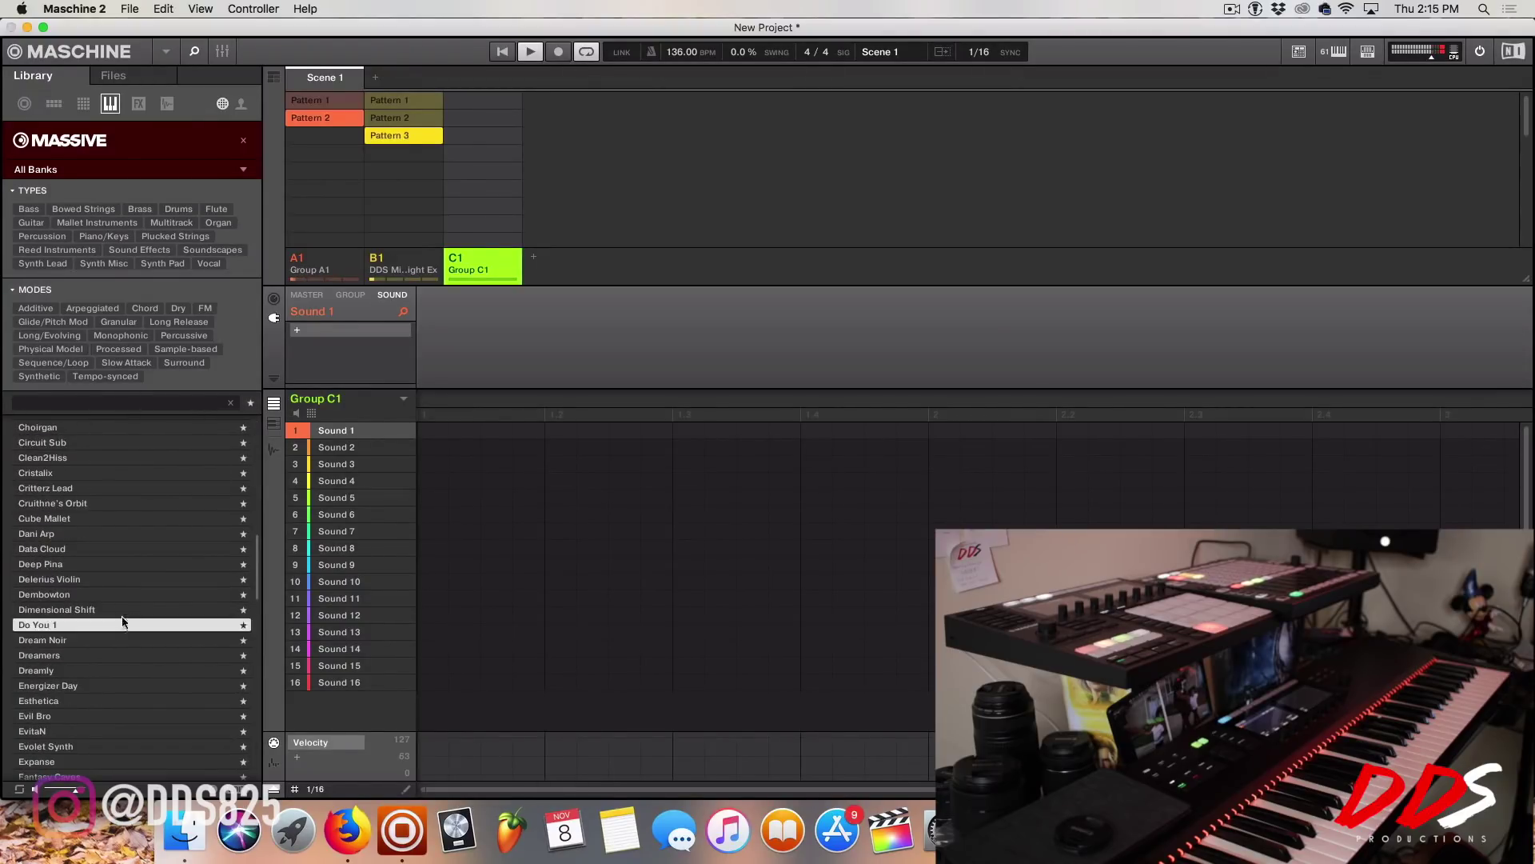
{"action": "left_click", "coordinate": [100, 580]}
{"action": "left_click", "coordinate": [30, 208]}
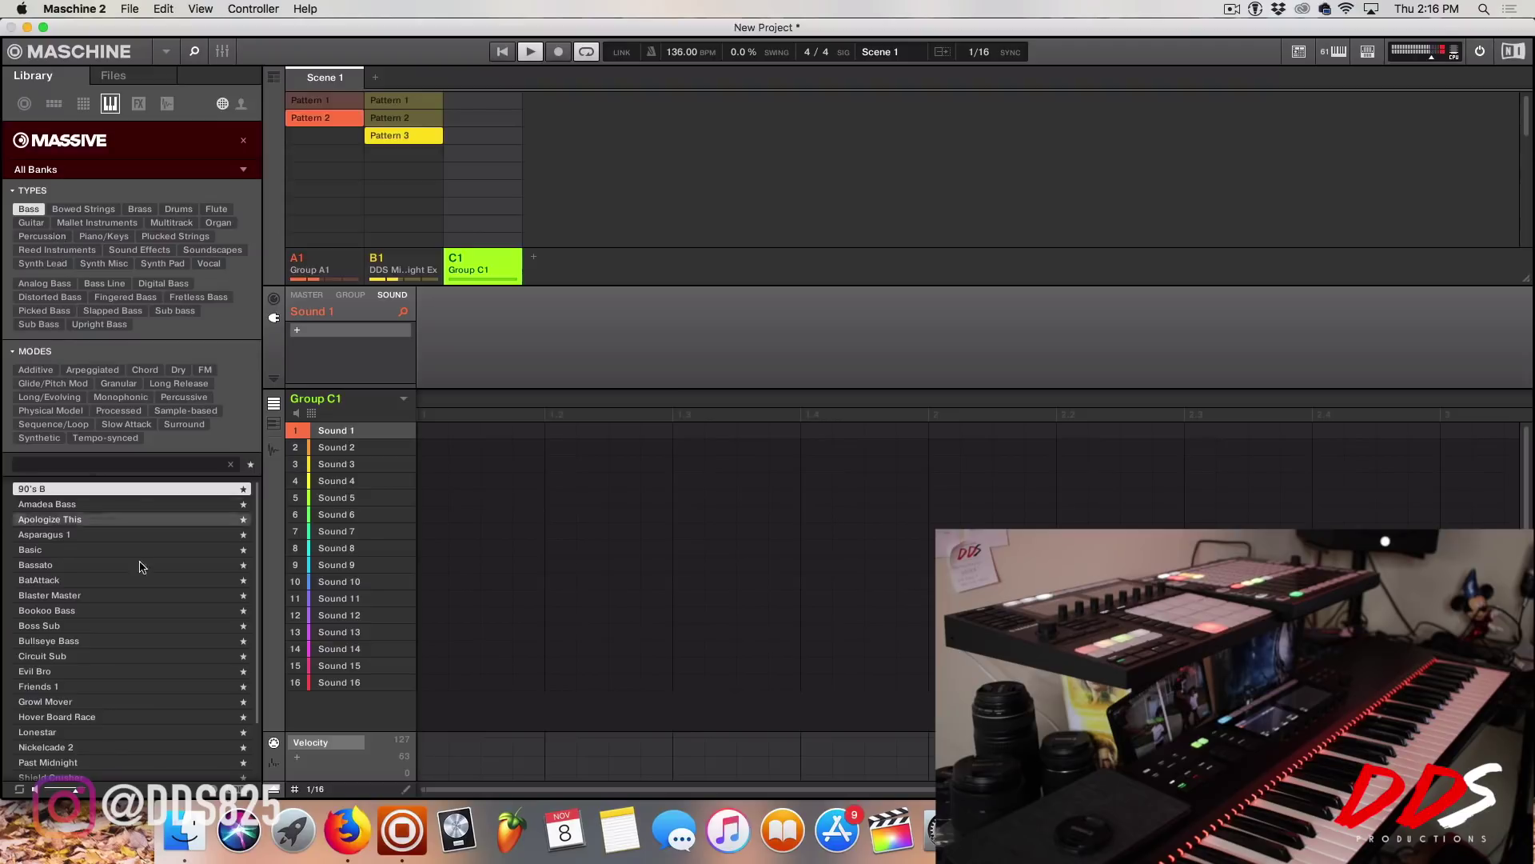
{"action": "left_click", "coordinate": [130, 597]}
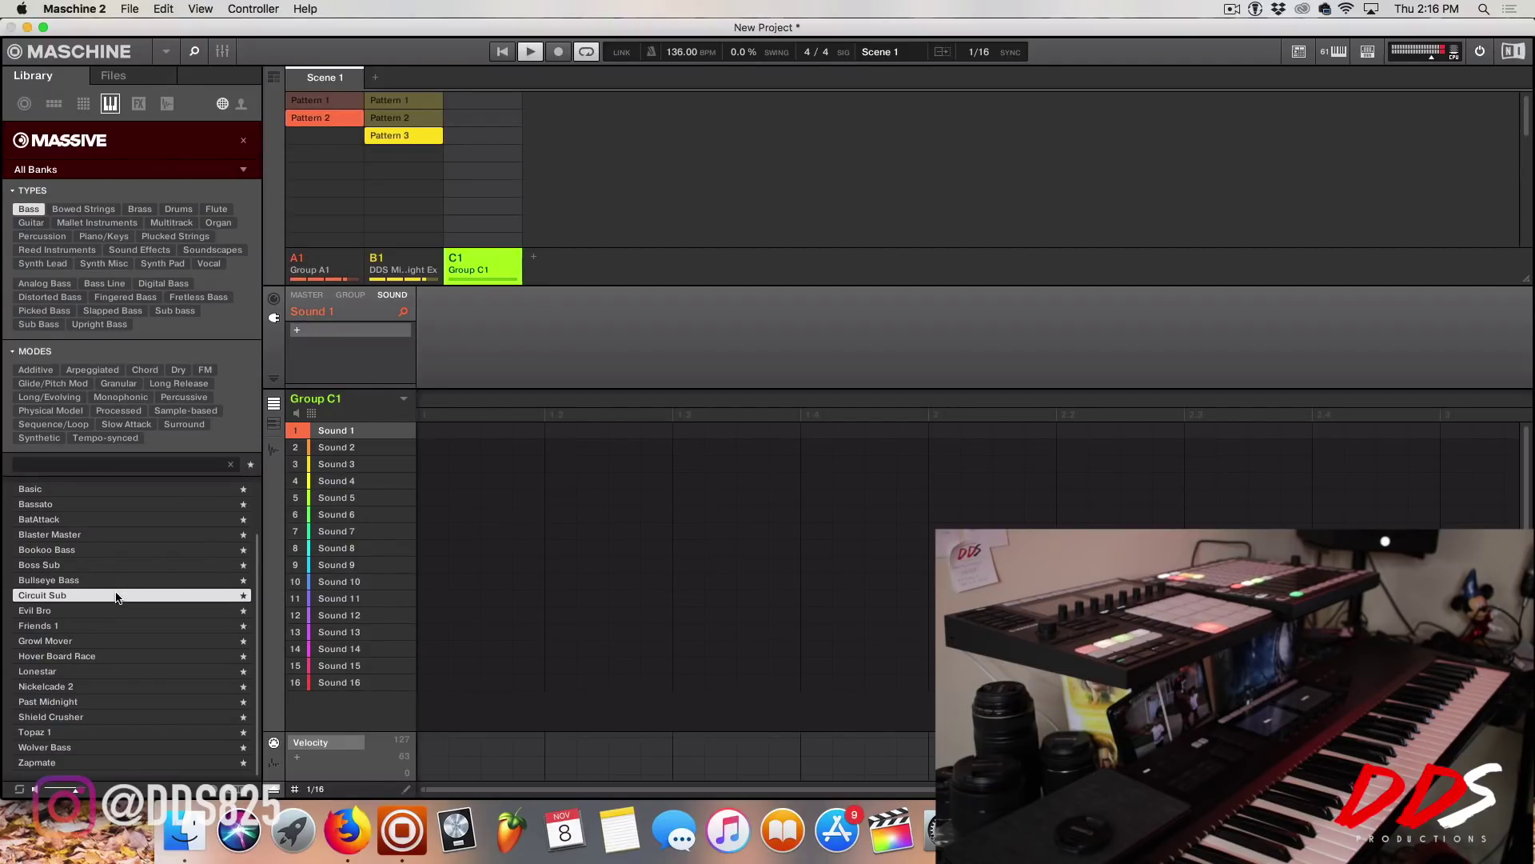
{"action": "double_click", "coordinate": [117, 597]}
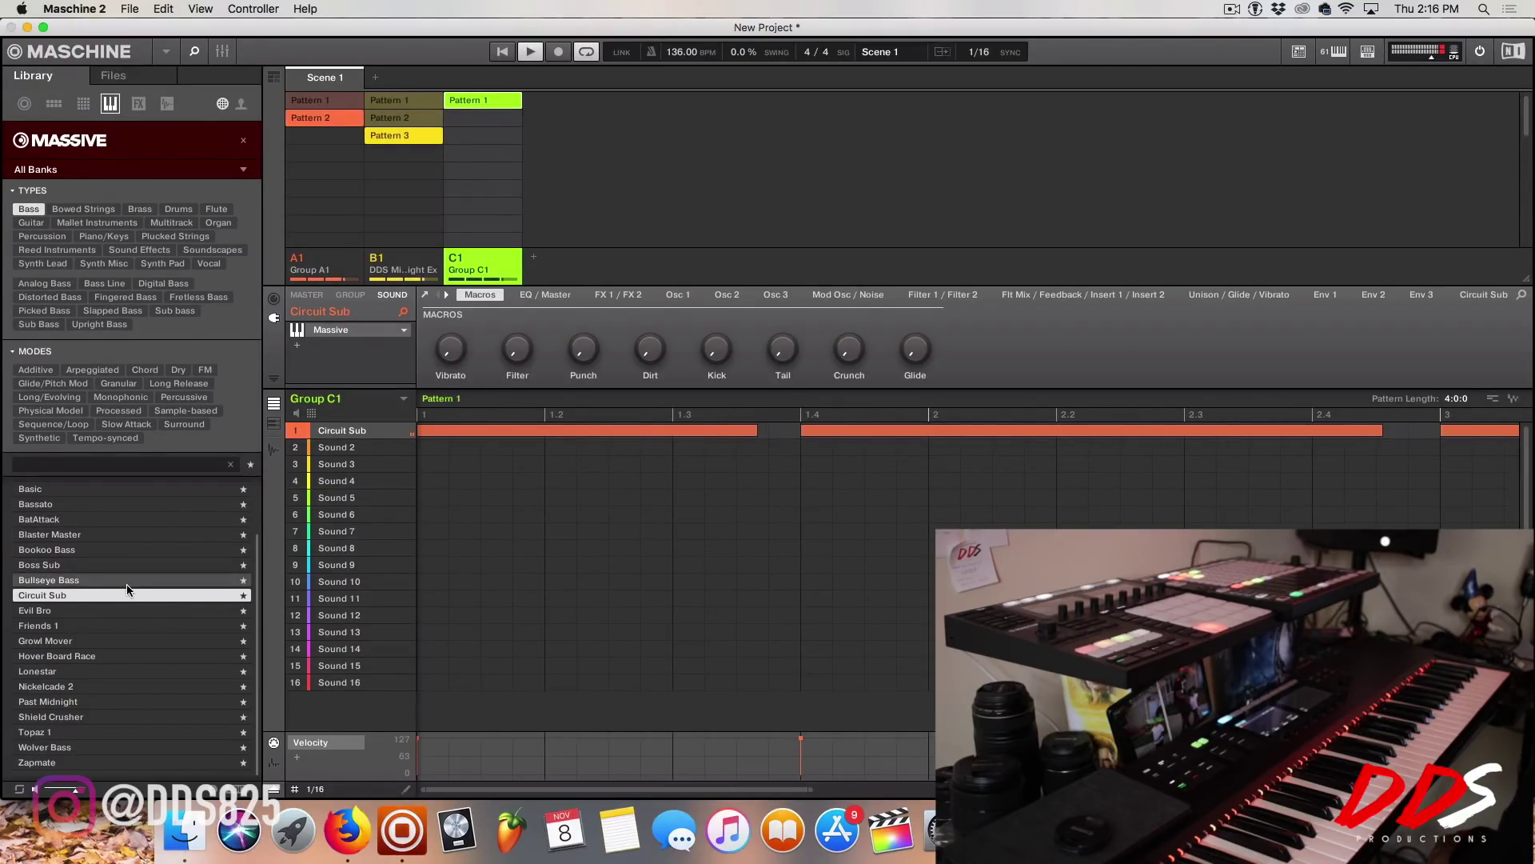
Step: Audition Bullseye Bass, Nickelcade 2 and Past Midnight among the Massive bass presets and load Topaz 1 onto sound 1 of Group C1
{"action": "left_click", "coordinate": [122, 610]}
{"action": "left_click", "coordinate": [121, 581]}
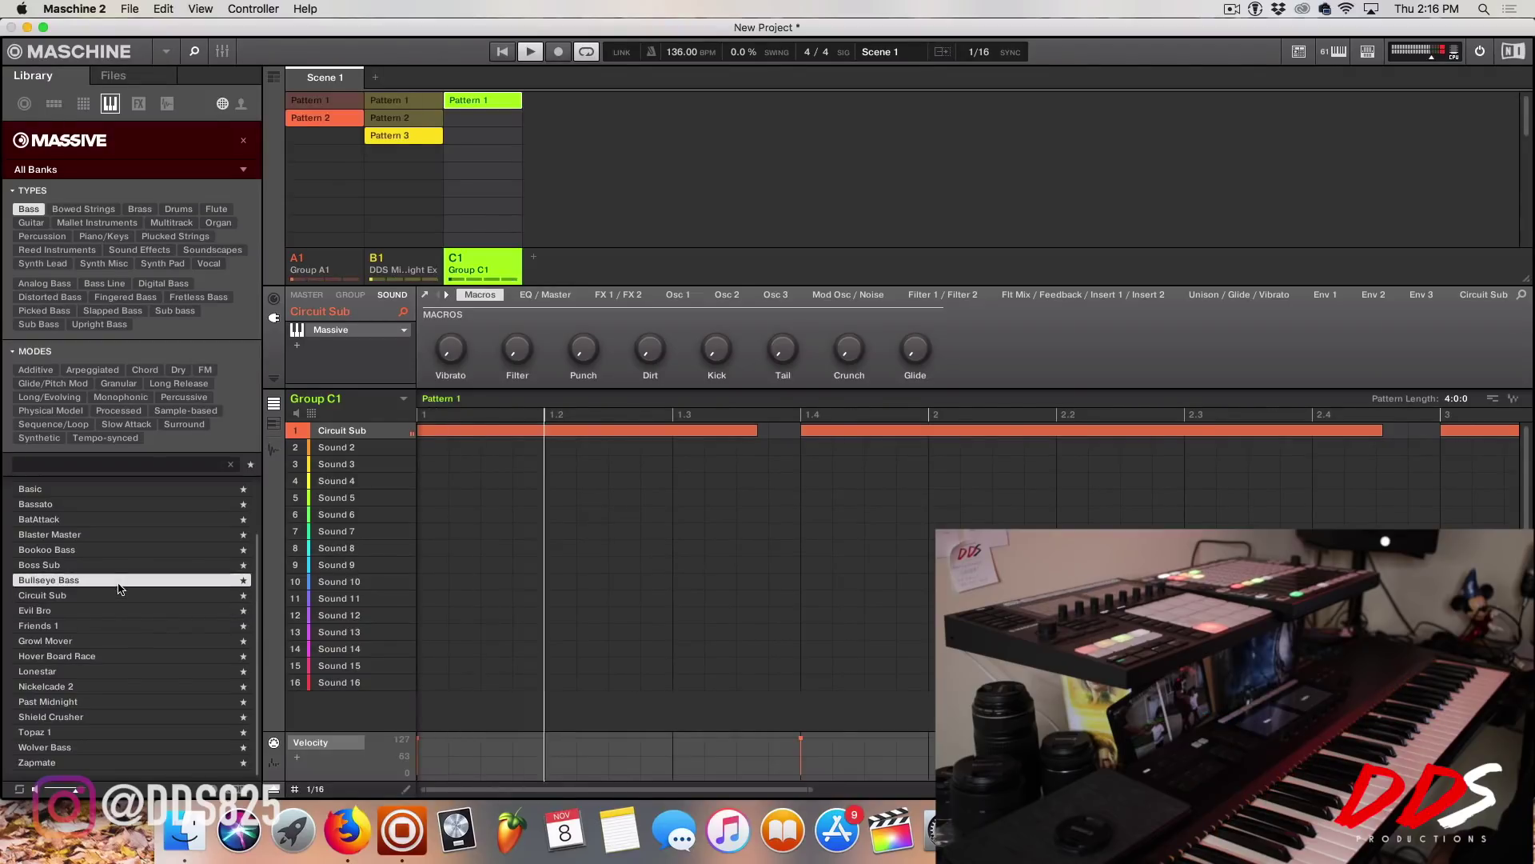
{"action": "left_click", "coordinate": [116, 686]}
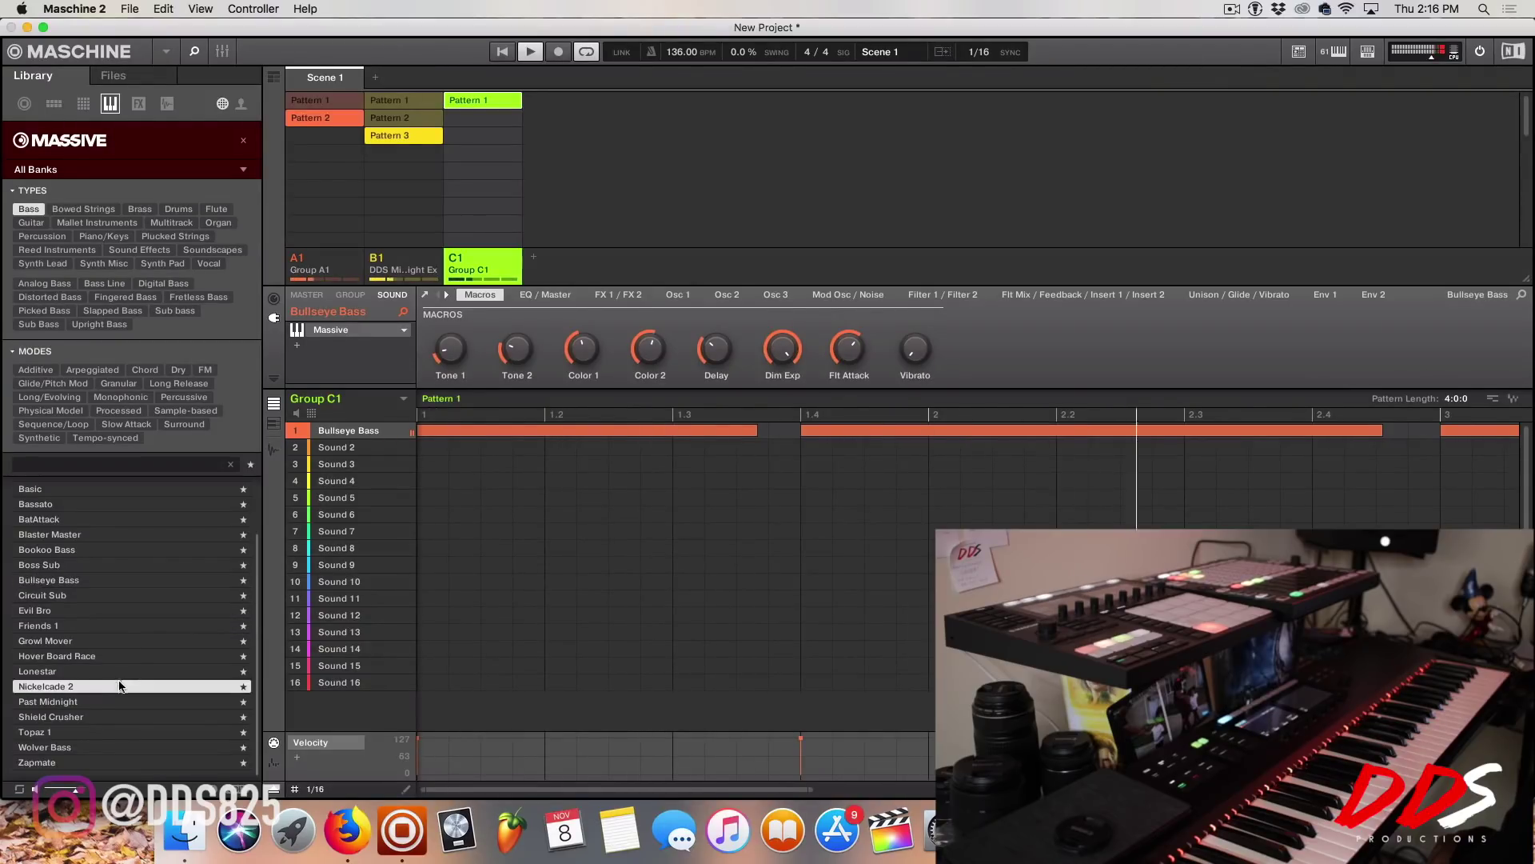
{"action": "left_click", "coordinate": [116, 701]}
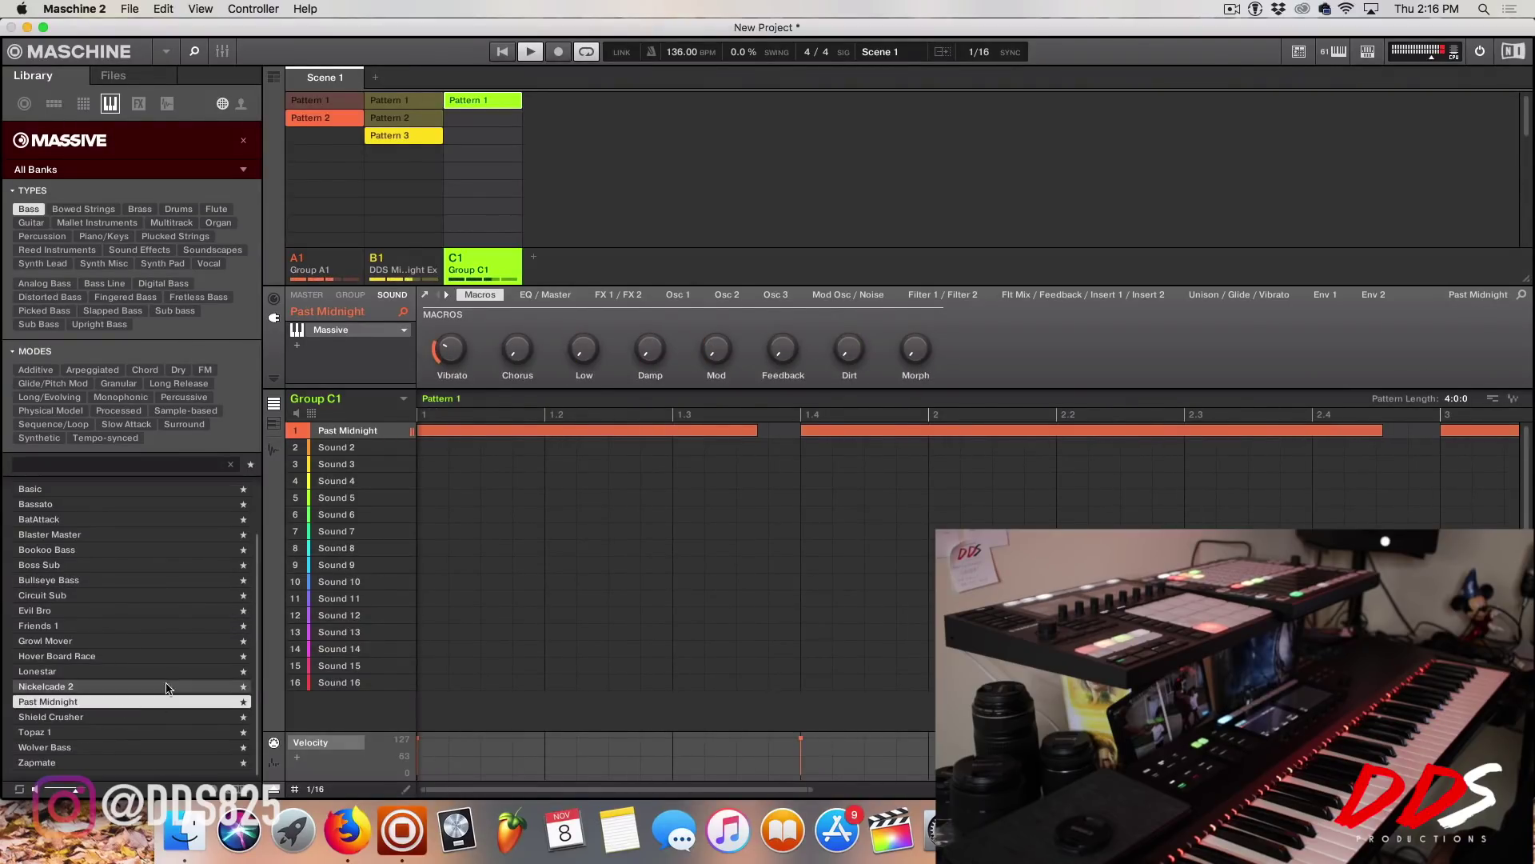
{"action": "left_click", "coordinate": [155, 733]}
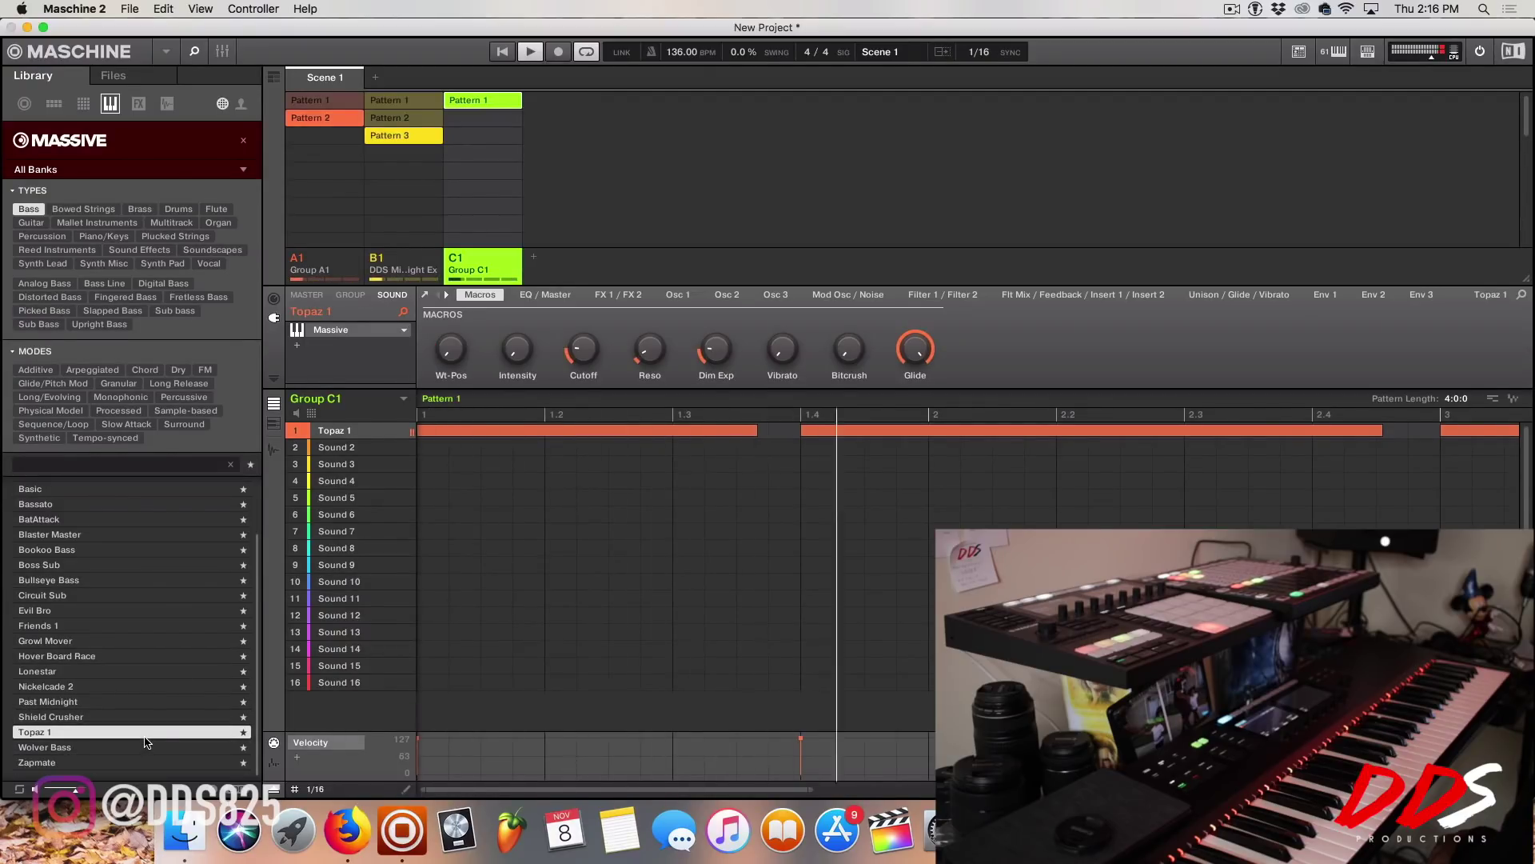
Step: Add a new group after C1 and load the Native Instruments Kontakt plug-in onto its first sound
{"action": "left_click", "coordinate": [534, 257]}
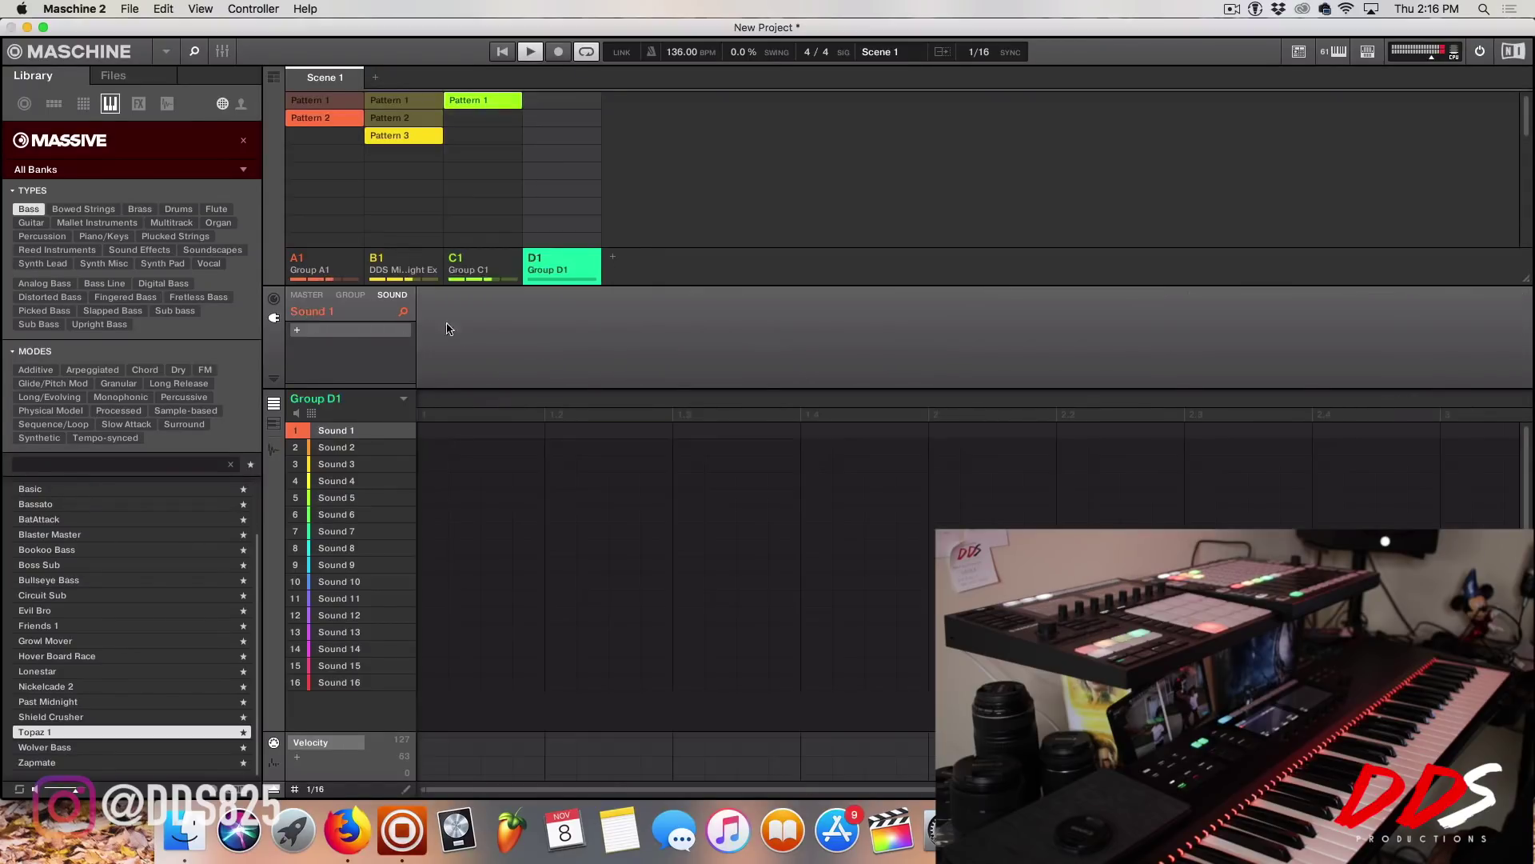
{"action": "left_click", "coordinate": [366, 331]}
{"action": "mouse_move", "coordinate": [421, 218]}
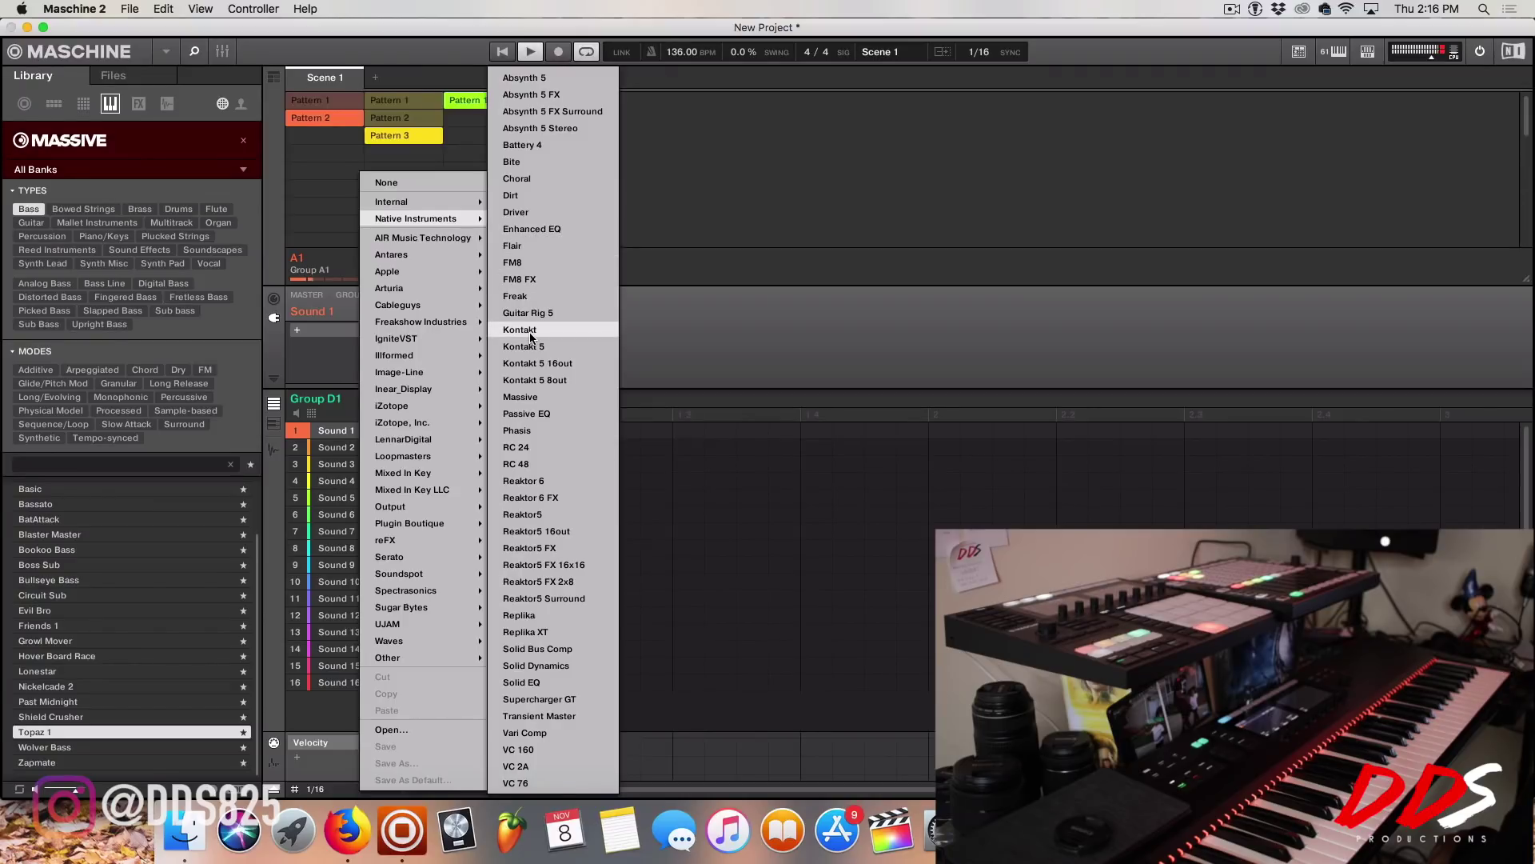
{"action": "key", "text": "Return"}
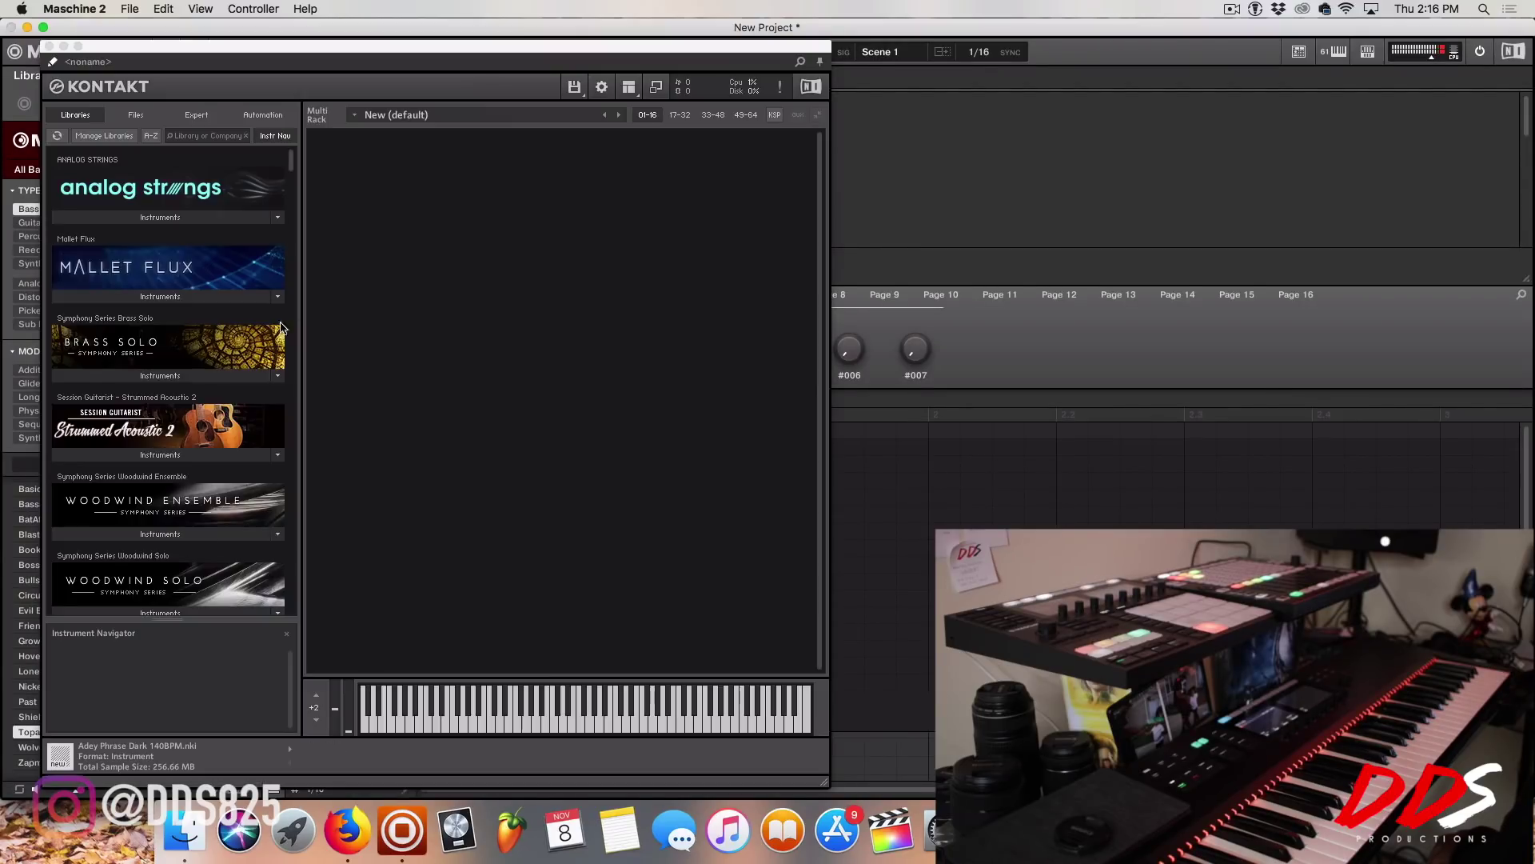
Step: Find the Hybrid Keys library in Kontakt and load Hybrid Keys.nki into the rack
{"action": "scroll", "coordinate": [183, 445], "scroll_direction": "down", "scroll_amount": 5}
{"action": "scroll", "coordinate": [184, 446], "scroll_direction": "down", "scroll_amount": 10}
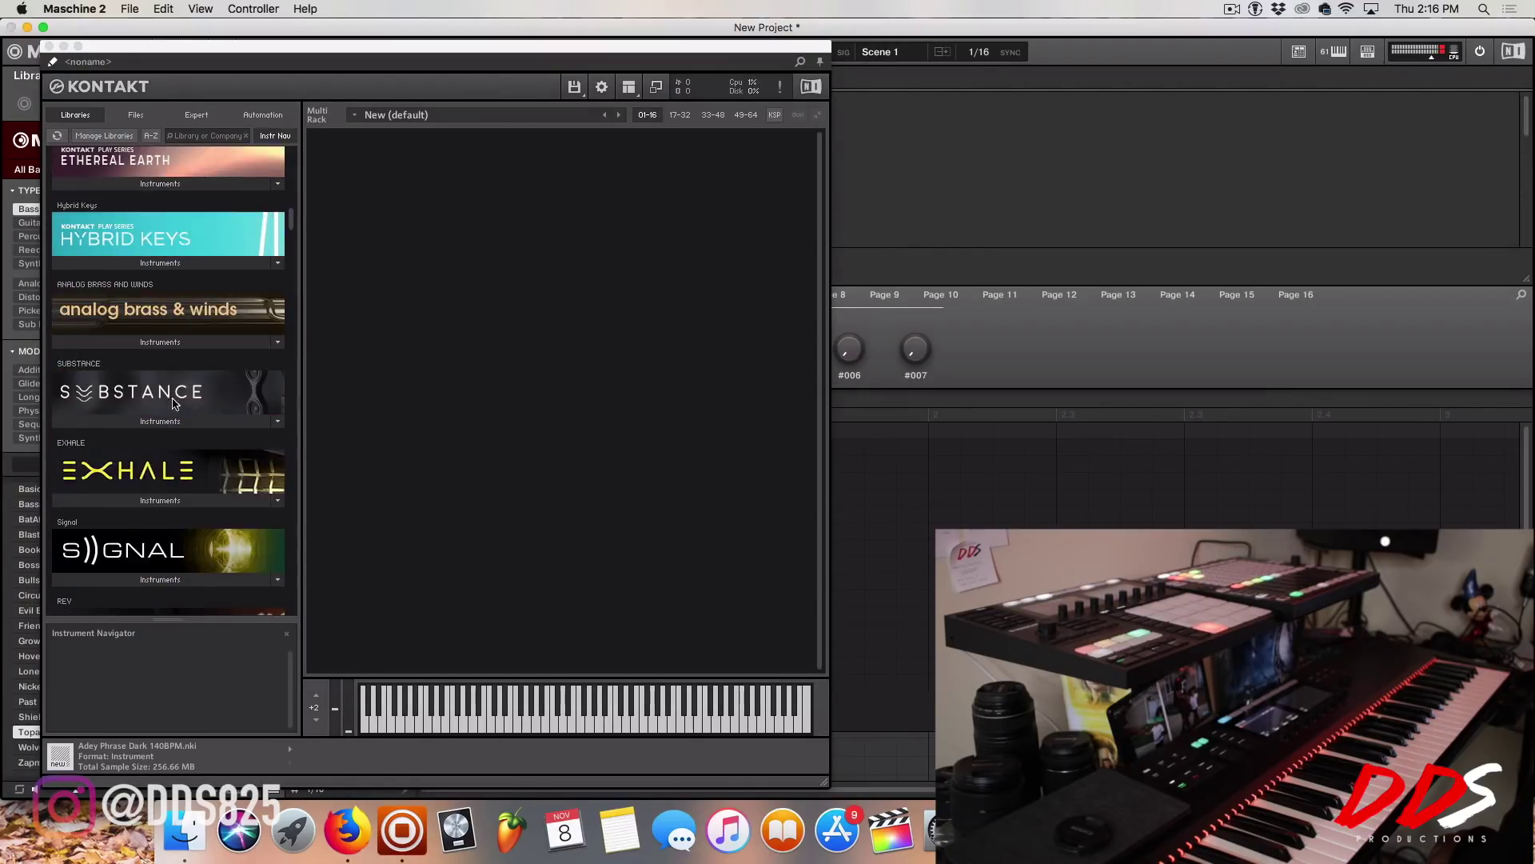
{"action": "left_click", "coordinate": [163, 311]}
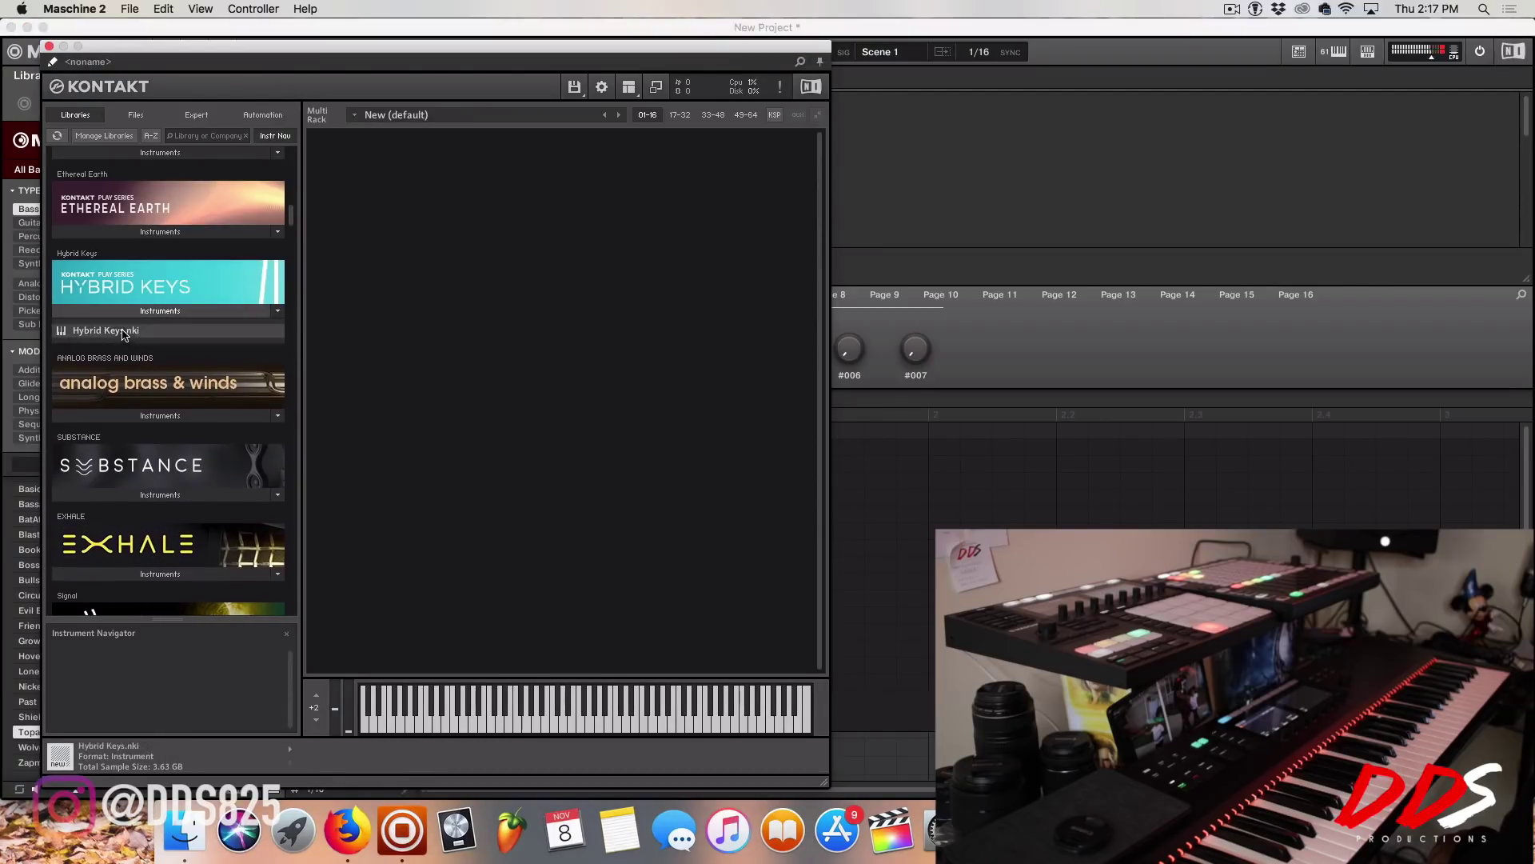
{"action": "left_click_drag", "start_coordinate": [122, 334], "coordinate": [429, 333]}
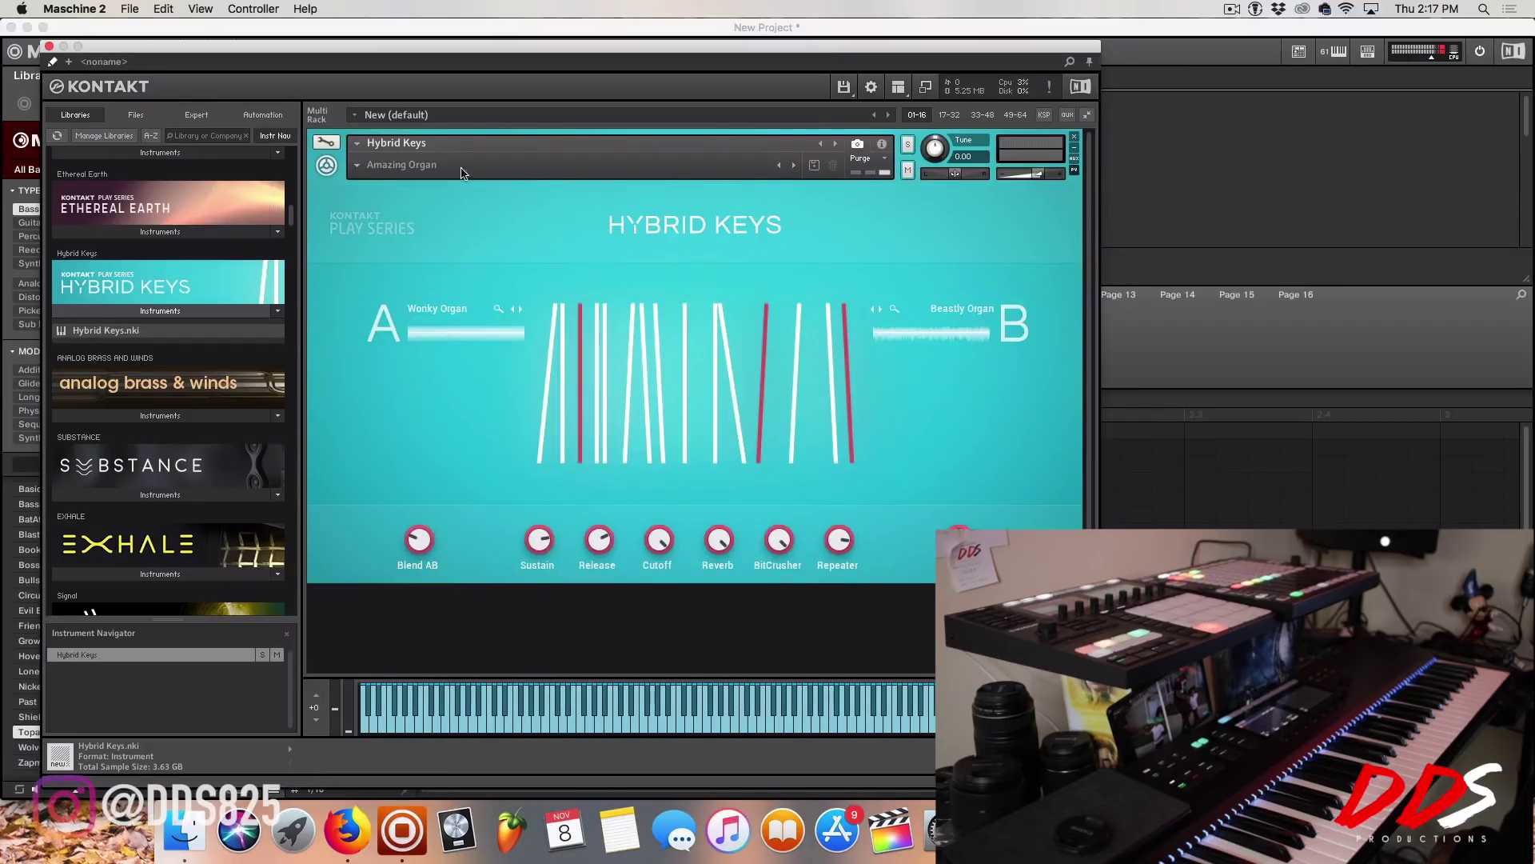
Step: Try the Ambient EP snapshot from Electrics, switch Hybrid Keys to Aphex Works and close the Kontakt window
{"action": "left_click", "coordinate": [356, 167]}
{"action": "mouse_move", "coordinate": [393, 194]}
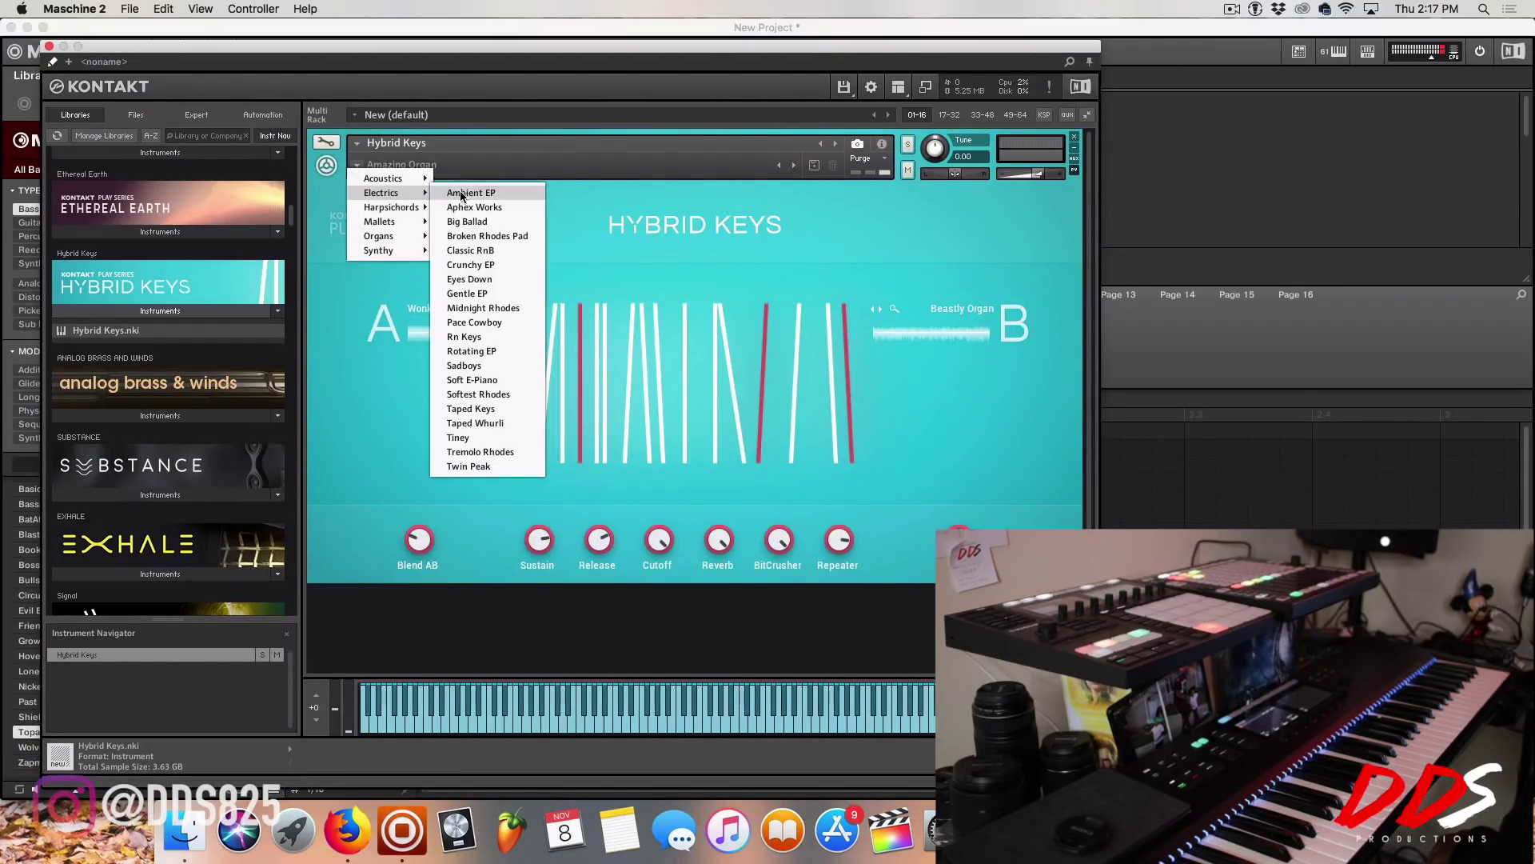
{"action": "left_click", "coordinate": [470, 192]}
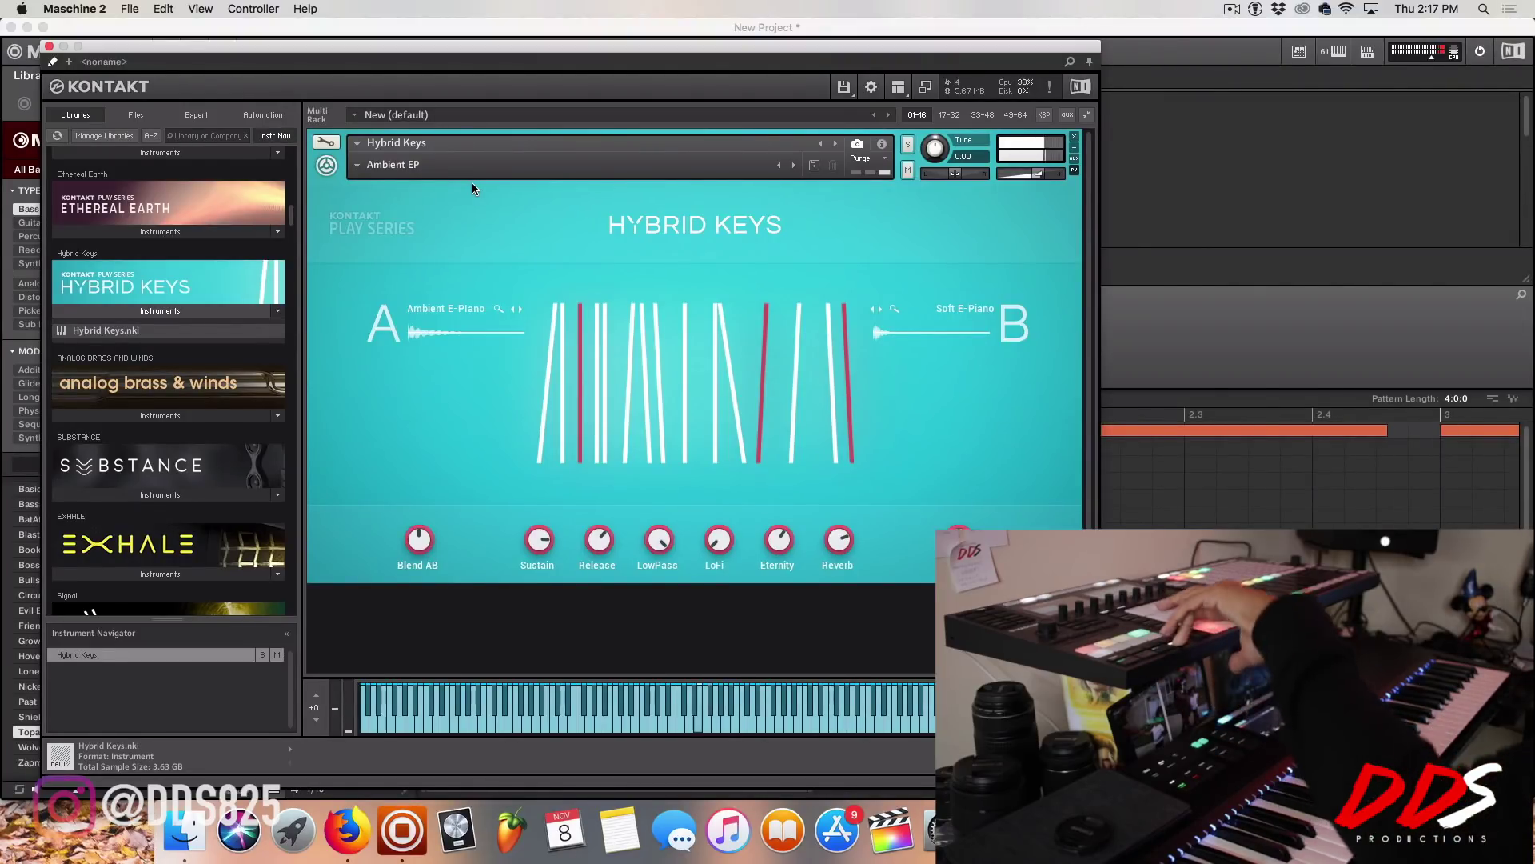
{"action": "left_click", "coordinate": [793, 165]}
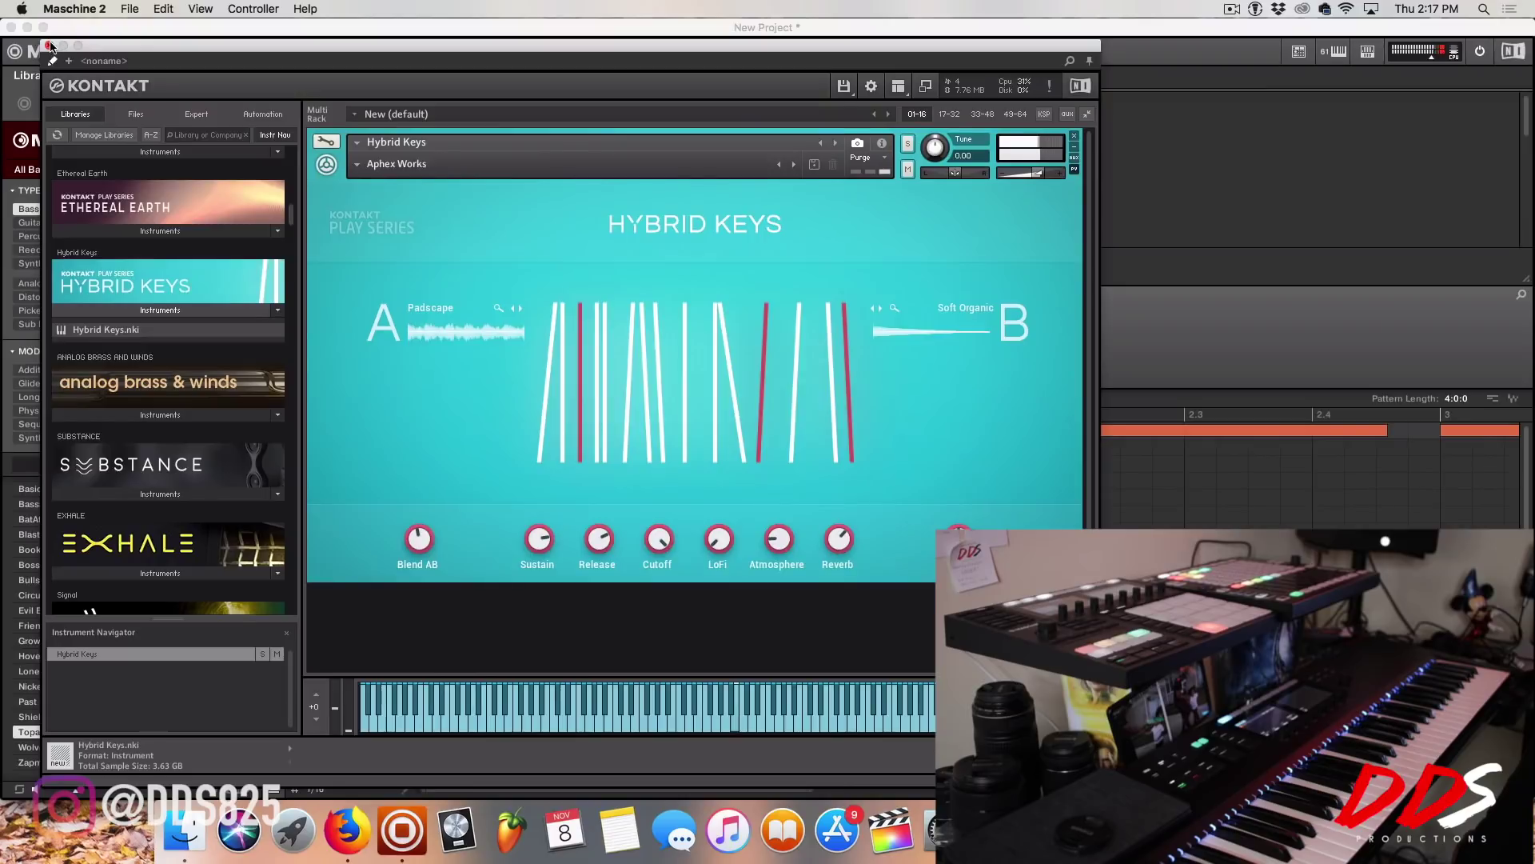
{"action": "left_click", "coordinate": [48, 46]}
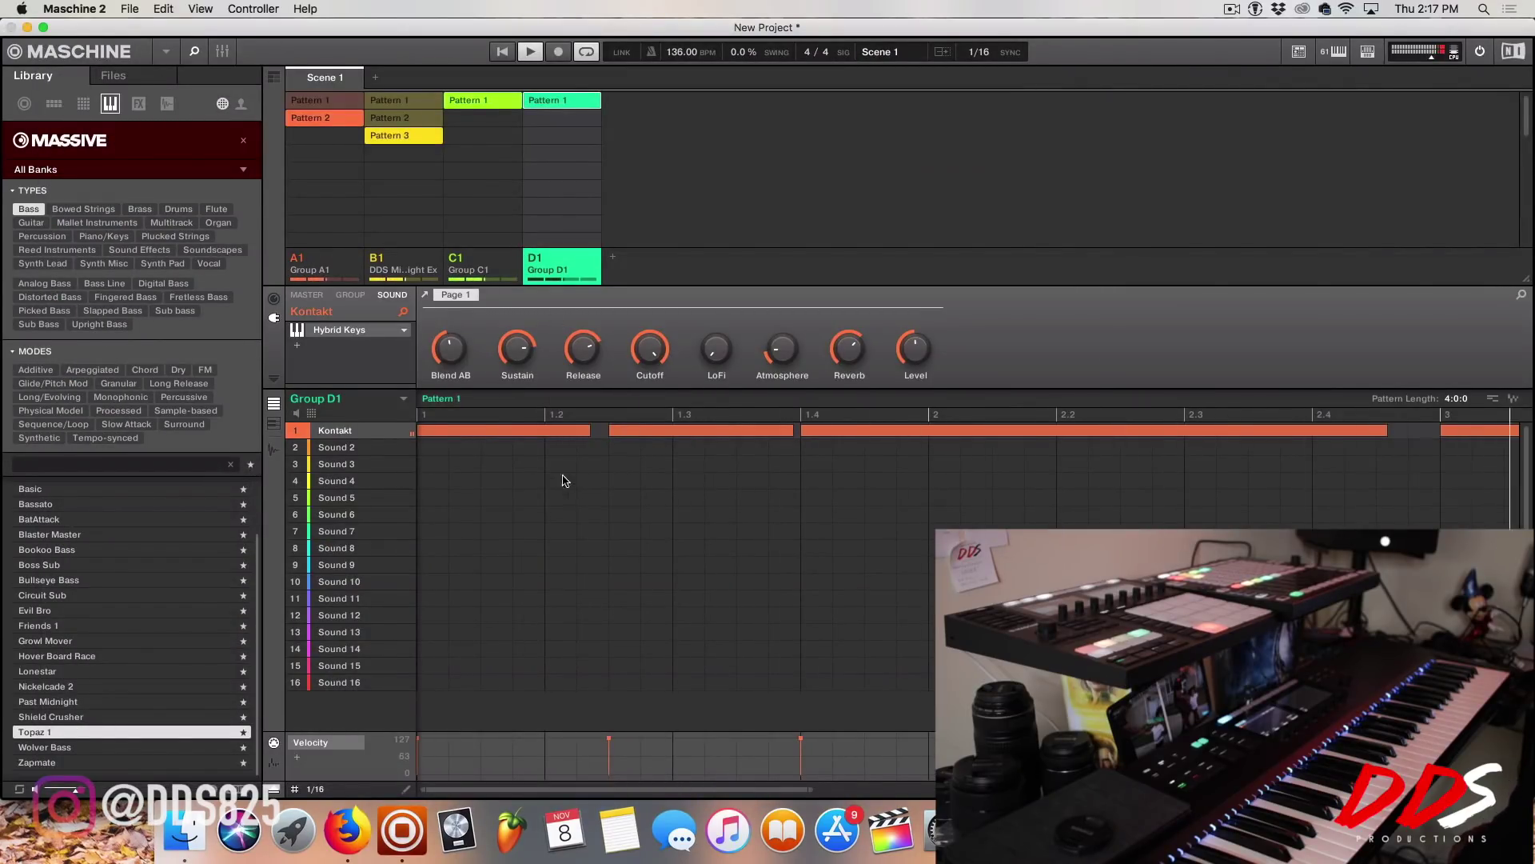
Step: Show the Group D1 pattern in the piano roll and duplicate all its notes one octave higher
{"action": "left_click", "coordinate": [300, 429]}
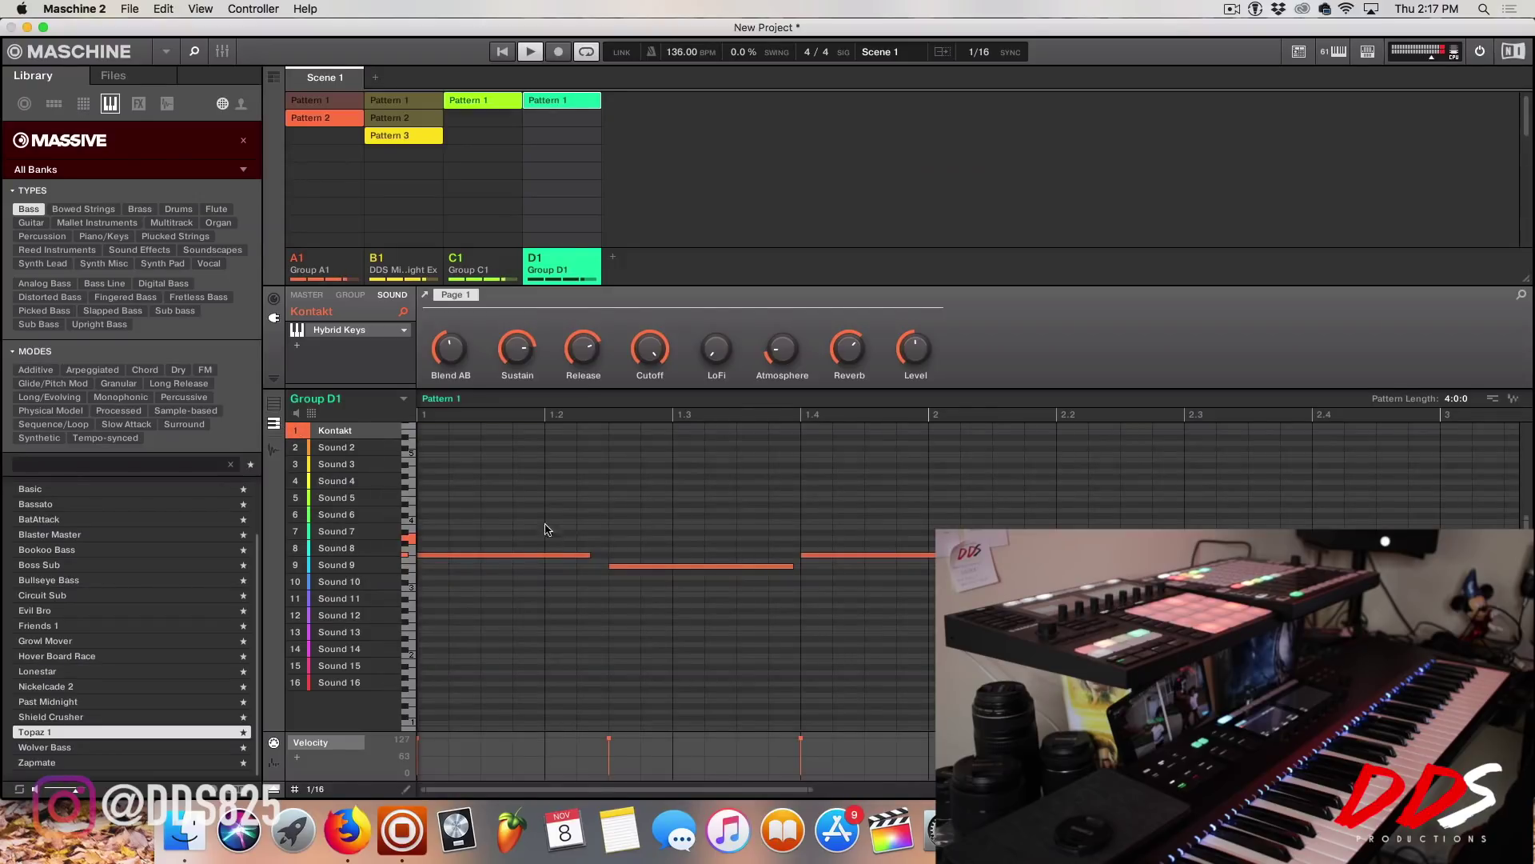
{"action": "key", "text": "super+a"}
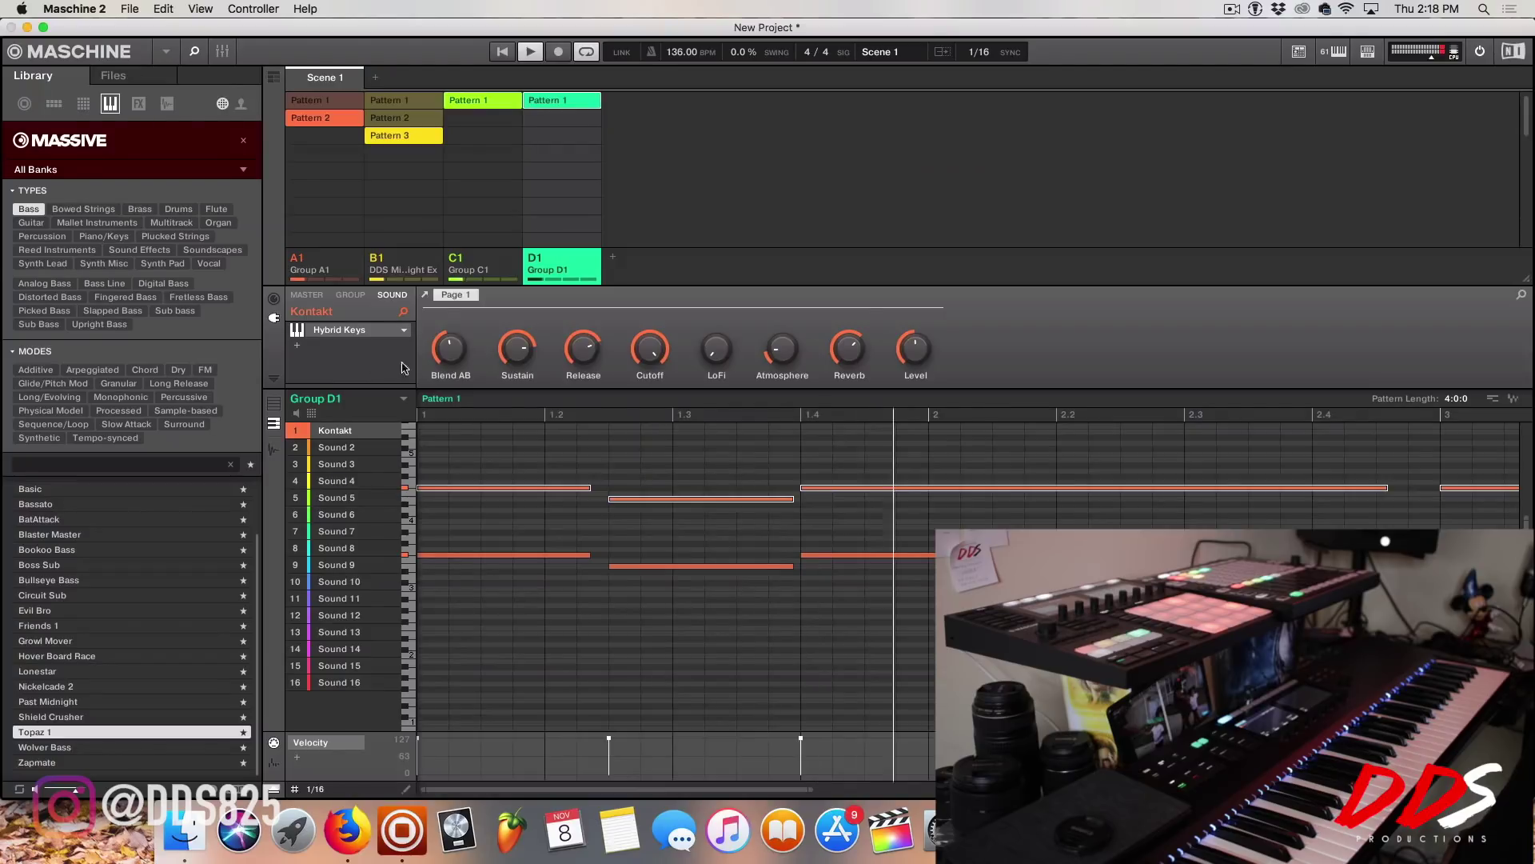
{"action": "left_click", "coordinate": [524, 445]}
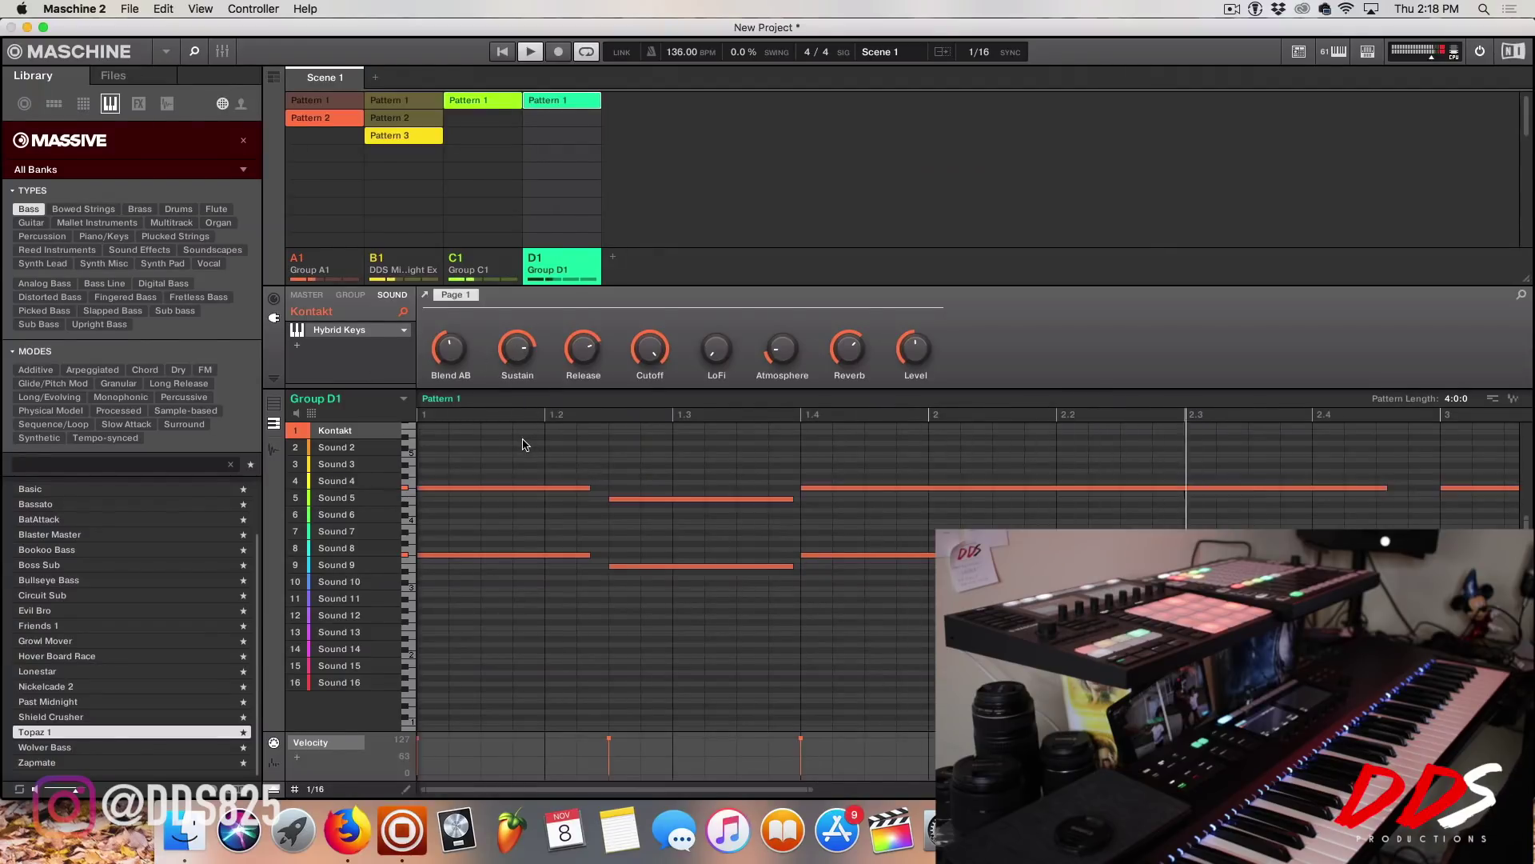
Step: Insert the Cableguys HalfTime effect after Hybrid Keys on the Kontakt sound of Group D1
{"action": "left_click", "coordinate": [297, 345]}
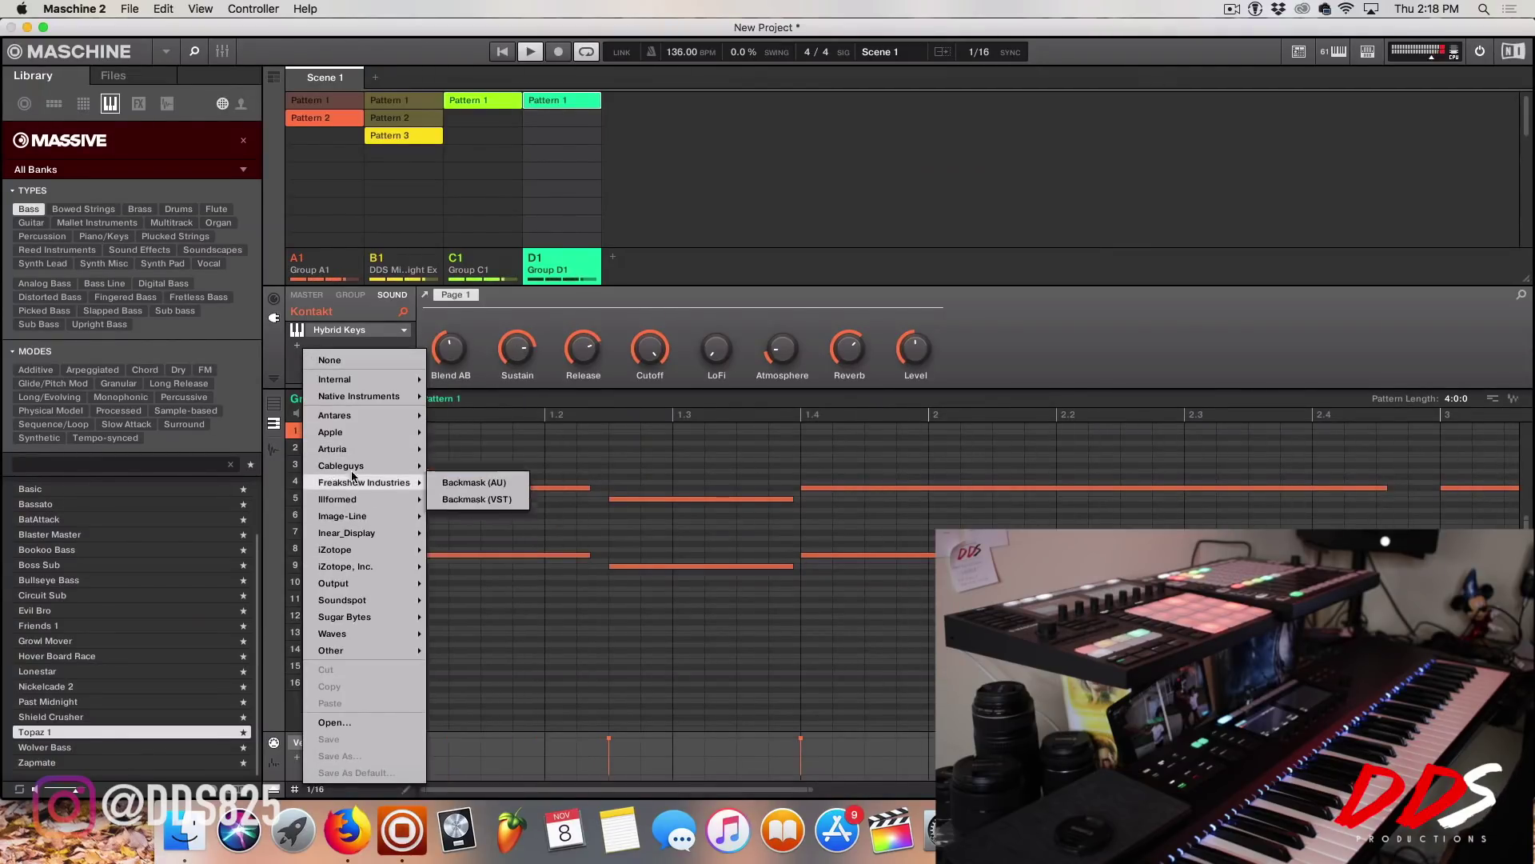
{"action": "mouse_move", "coordinate": [356, 469]}
{"action": "left_click", "coordinate": [449, 467]}
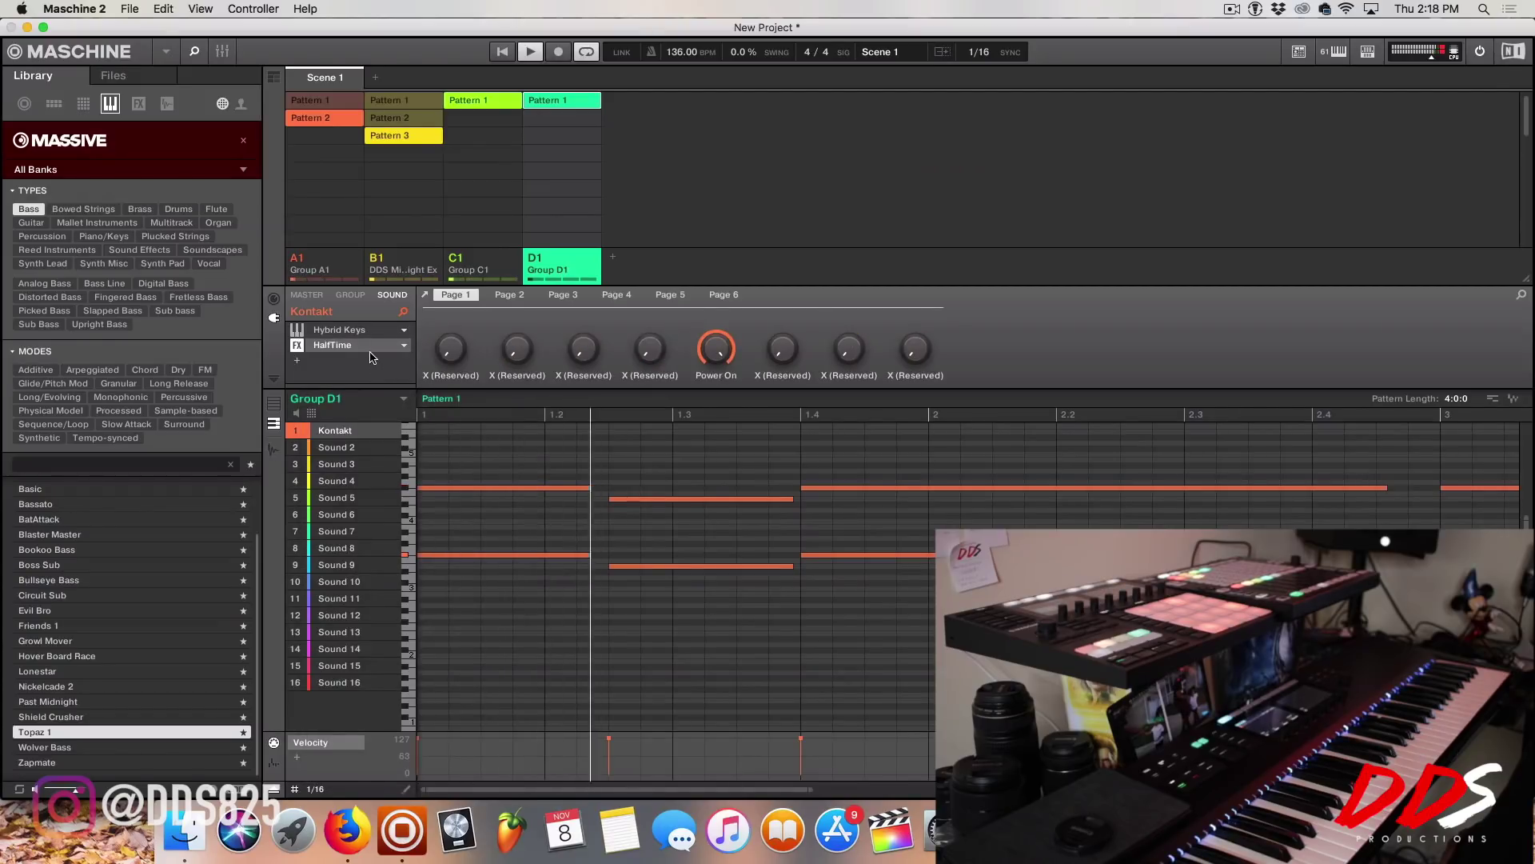
Step: Set HalfTime to a 1/2 loop, a 177 Hz lower band limit and a 15% mix, and close its window
{"action": "left_click_drag", "start_coordinate": [357, 291], "coordinate": [367, 294]}
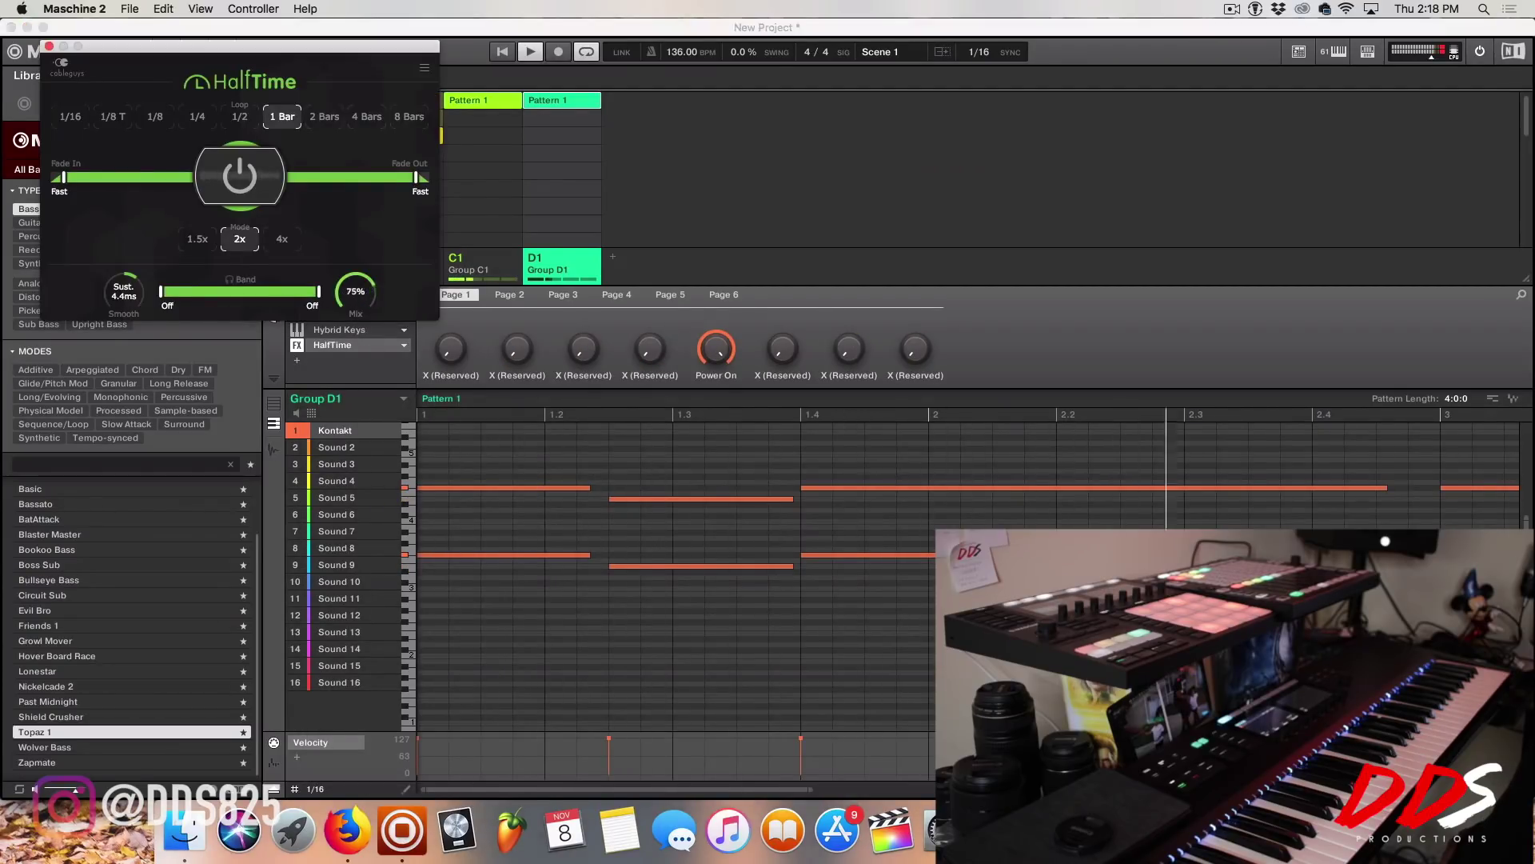
{"action": "left_click_drag", "start_coordinate": [161, 291], "coordinate": [208, 291]}
{"action": "left_click", "coordinate": [239, 116]}
{"action": "key", "text": "space"}
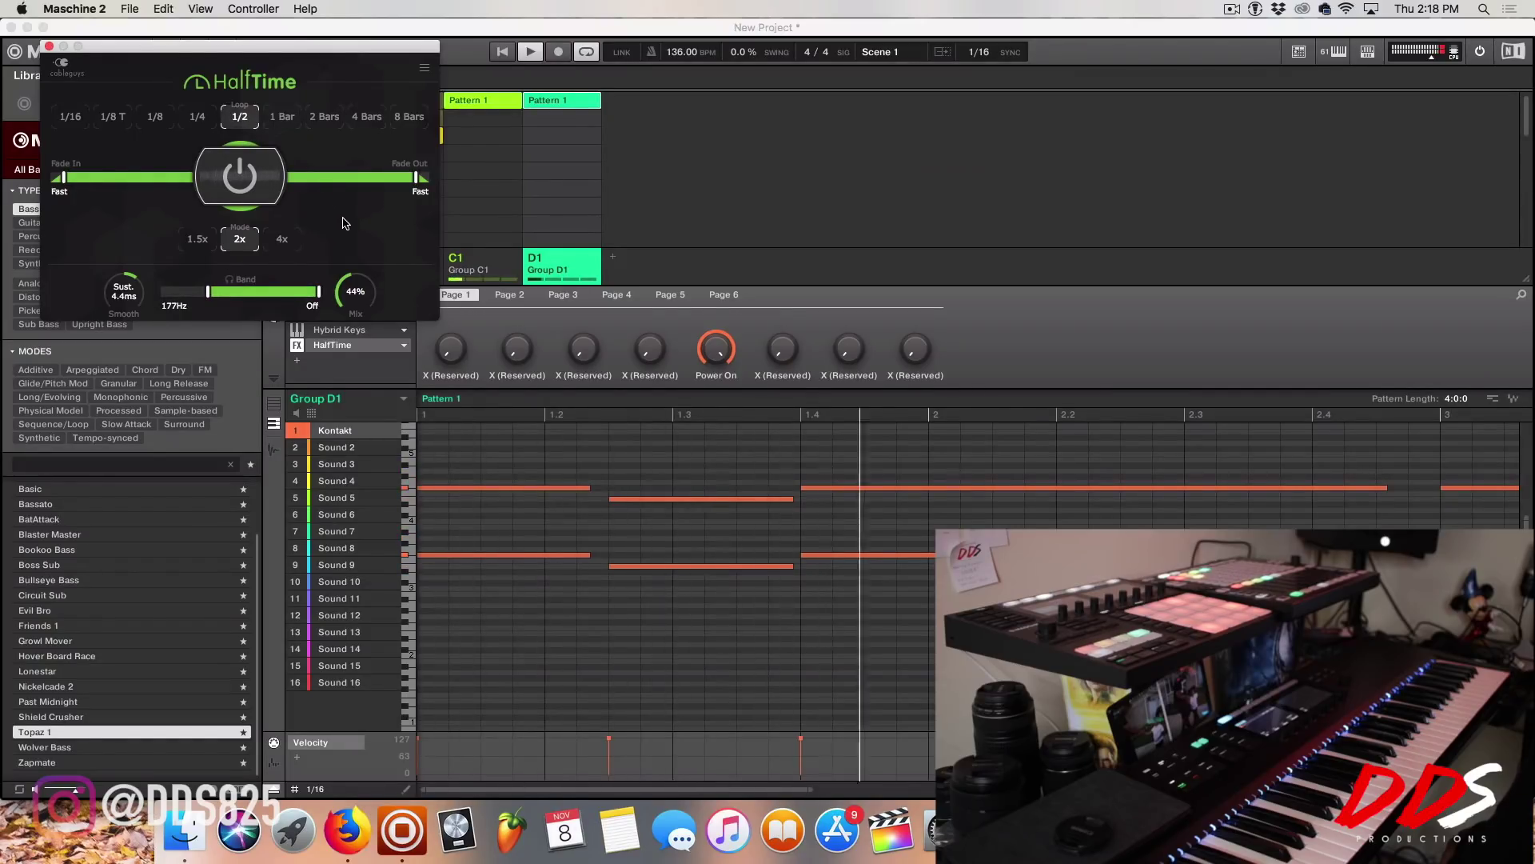
{"action": "mouse_move", "coordinate": [355, 291]}
{"action": "left_mouse_down"}
{"action": "mouse_move", "coordinate": [355, 268]}
{"action": "mouse_move", "coordinate": [356, 286]}
{"action": "left_mouse_up"}
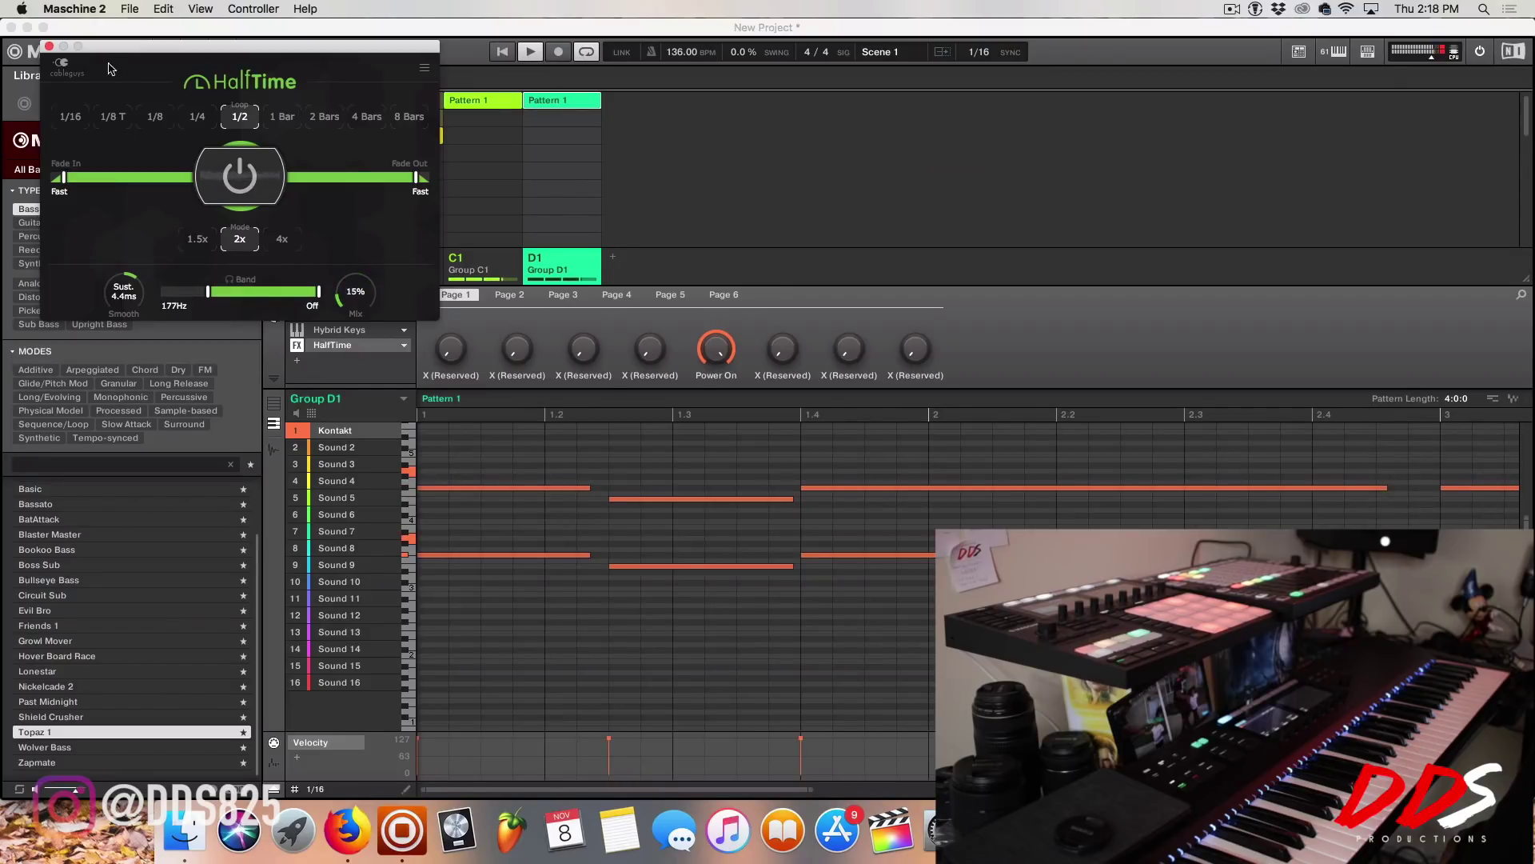
{"action": "left_click", "coordinate": [49, 45]}
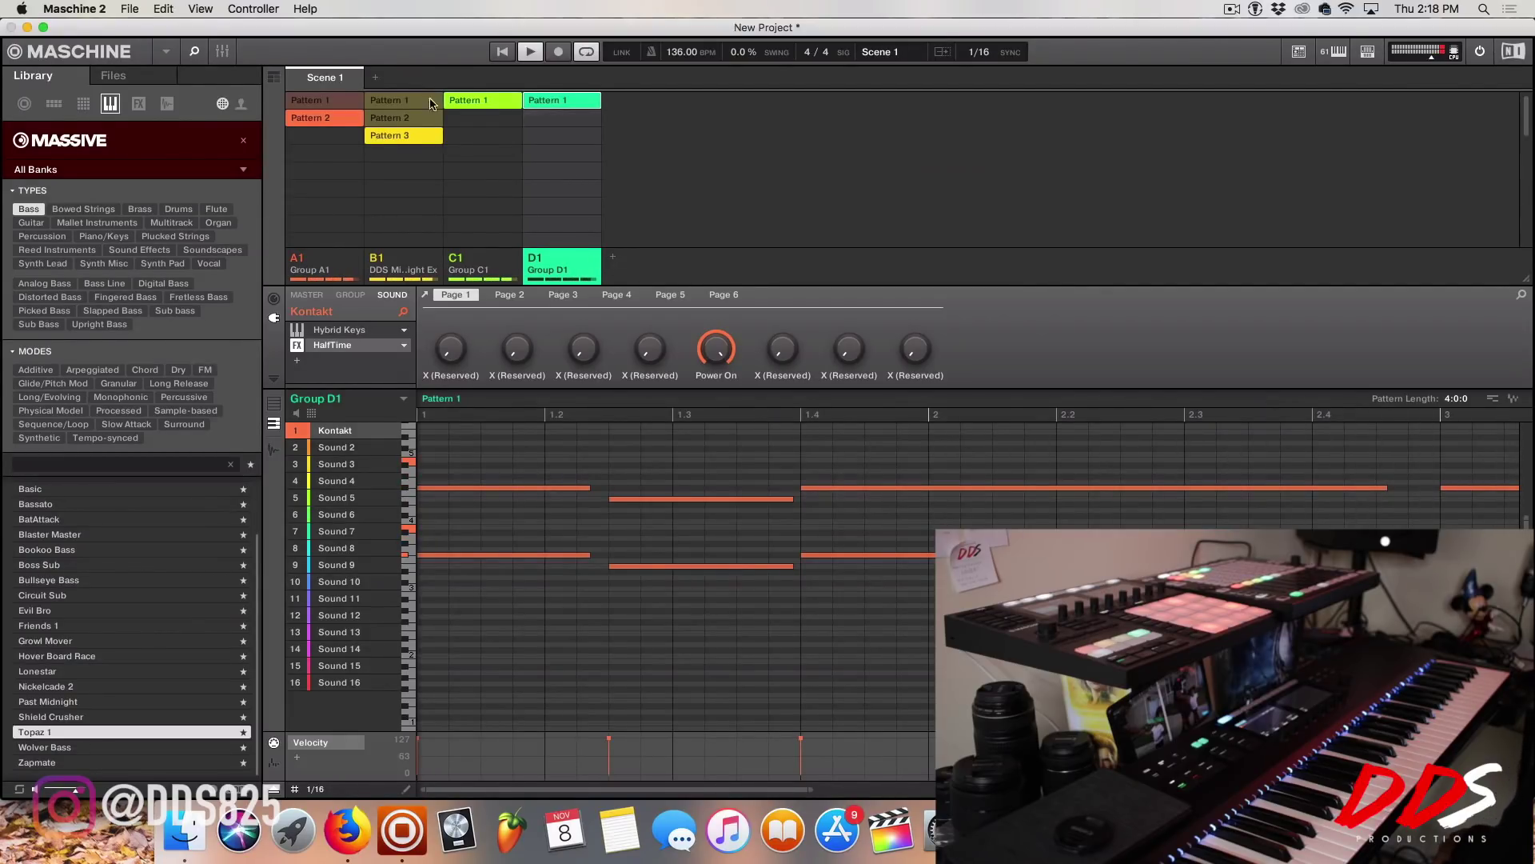
Step: Remove Pattern 3 of the DDS Midnight Ex drum group from Scene 1, select Group A1 and start playback
{"action": "left_click", "coordinate": [395, 136]}
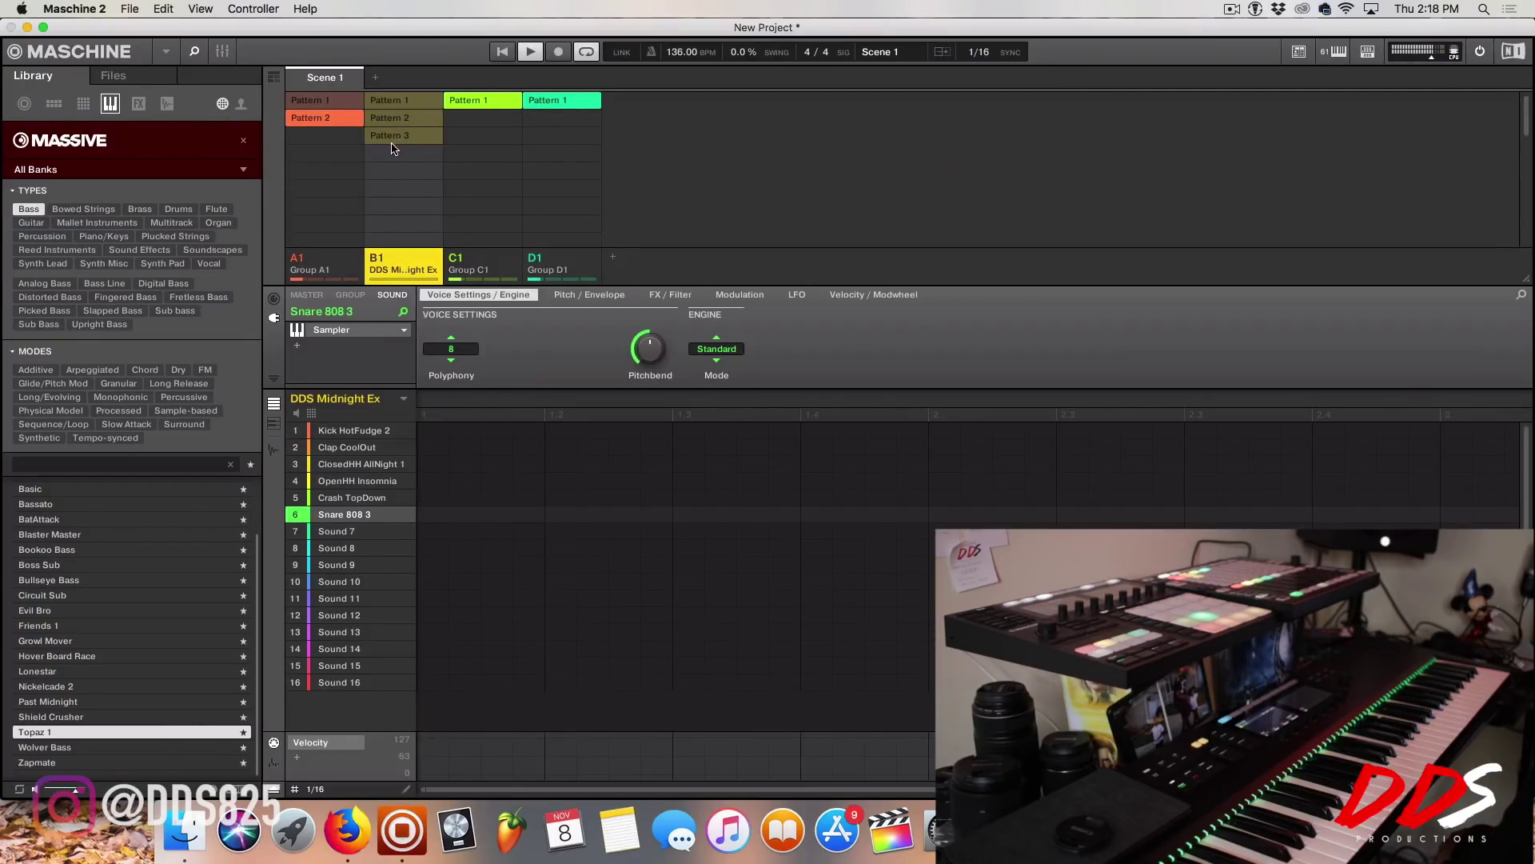
{"action": "left_click", "coordinate": [342, 266]}
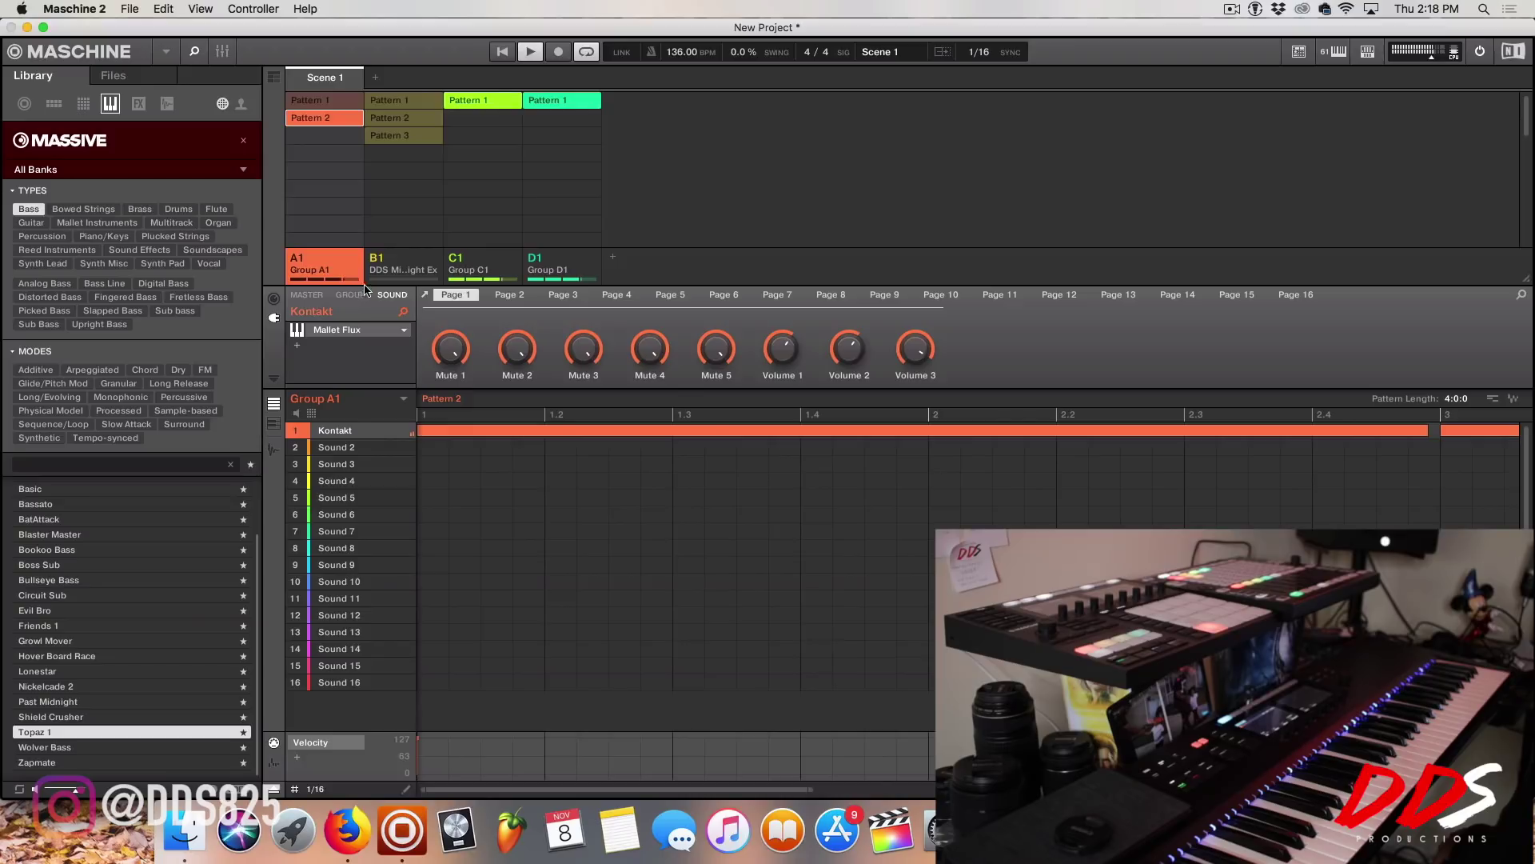
{"action": "key", "text": "space"}
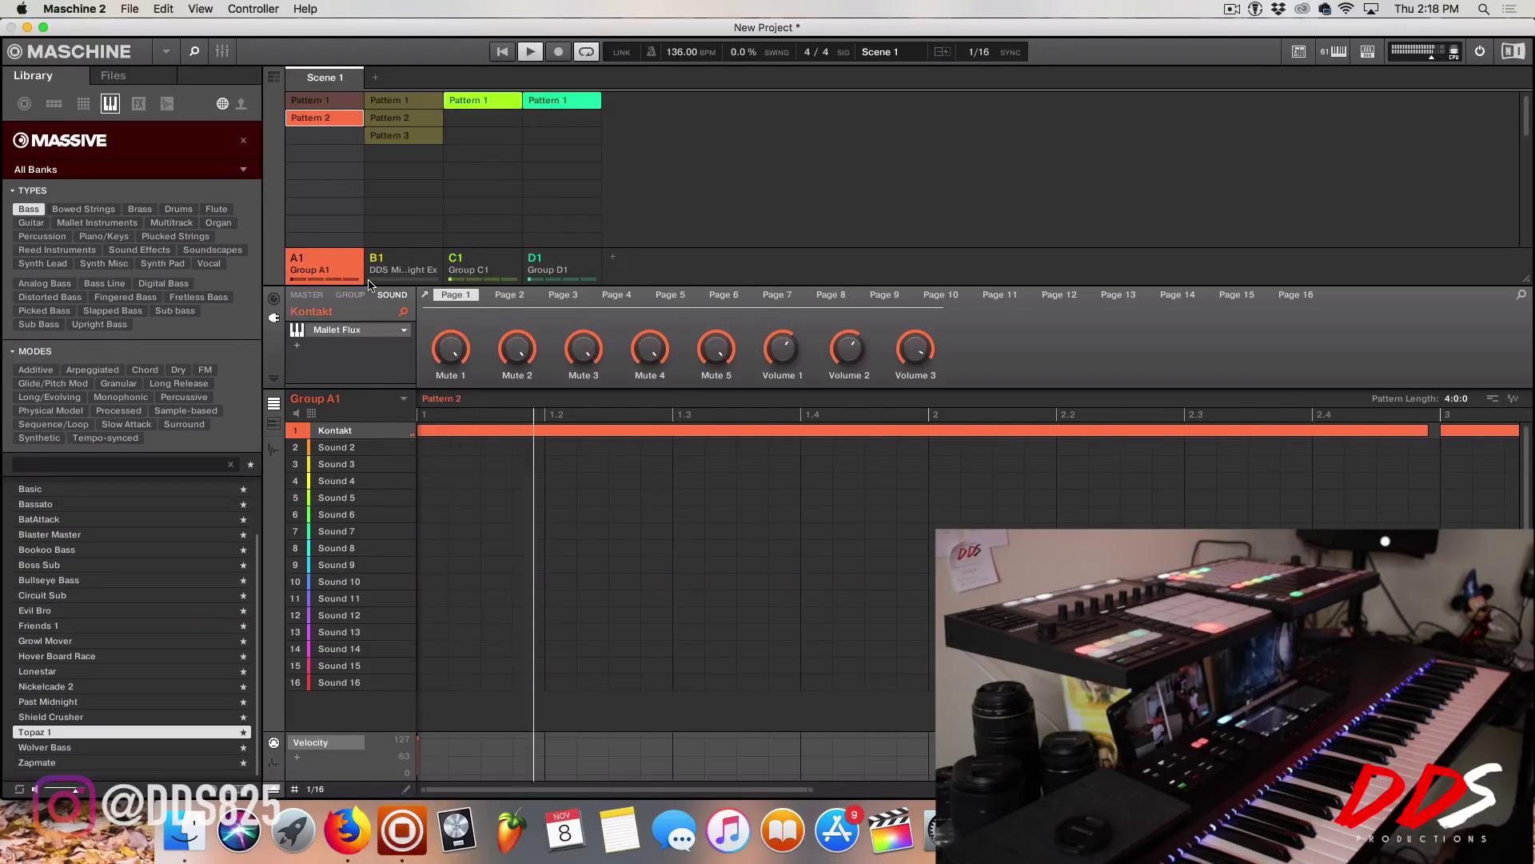